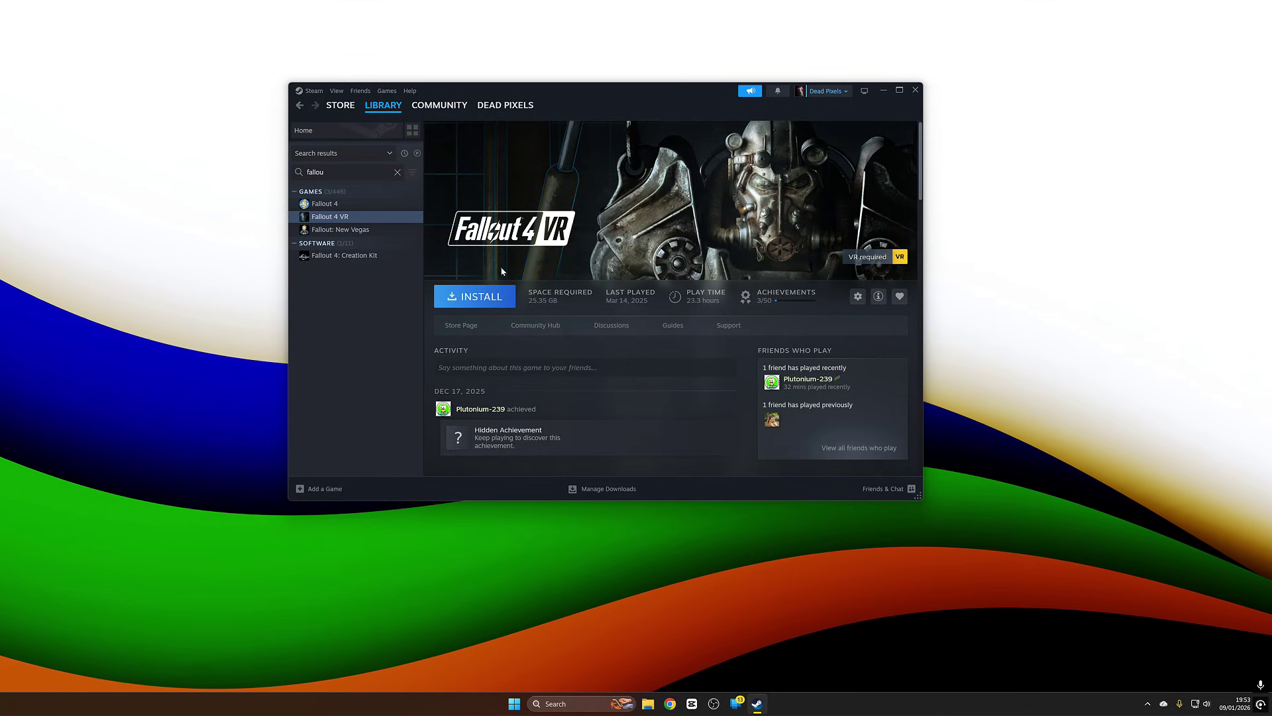
Step: Open the Fallout 4 VR install options and examine the available Steam library drives in the storage settings
left_click(499, 305)
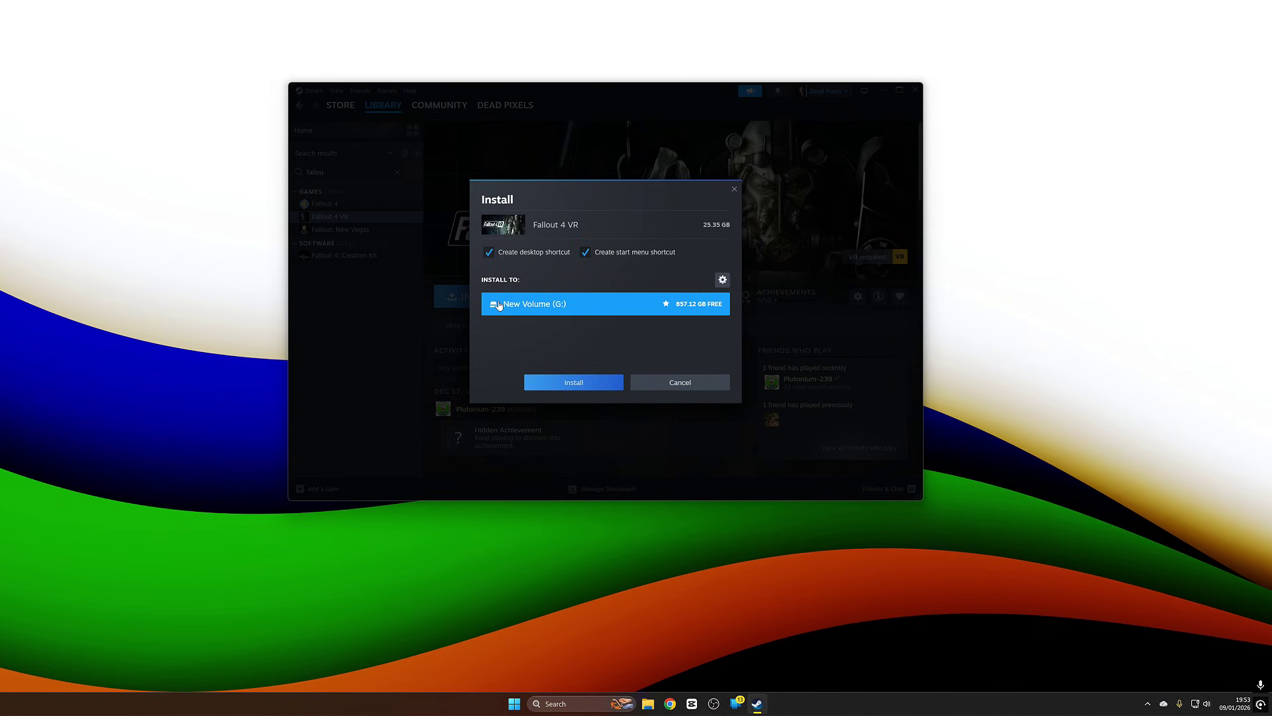
left_click(723, 280)
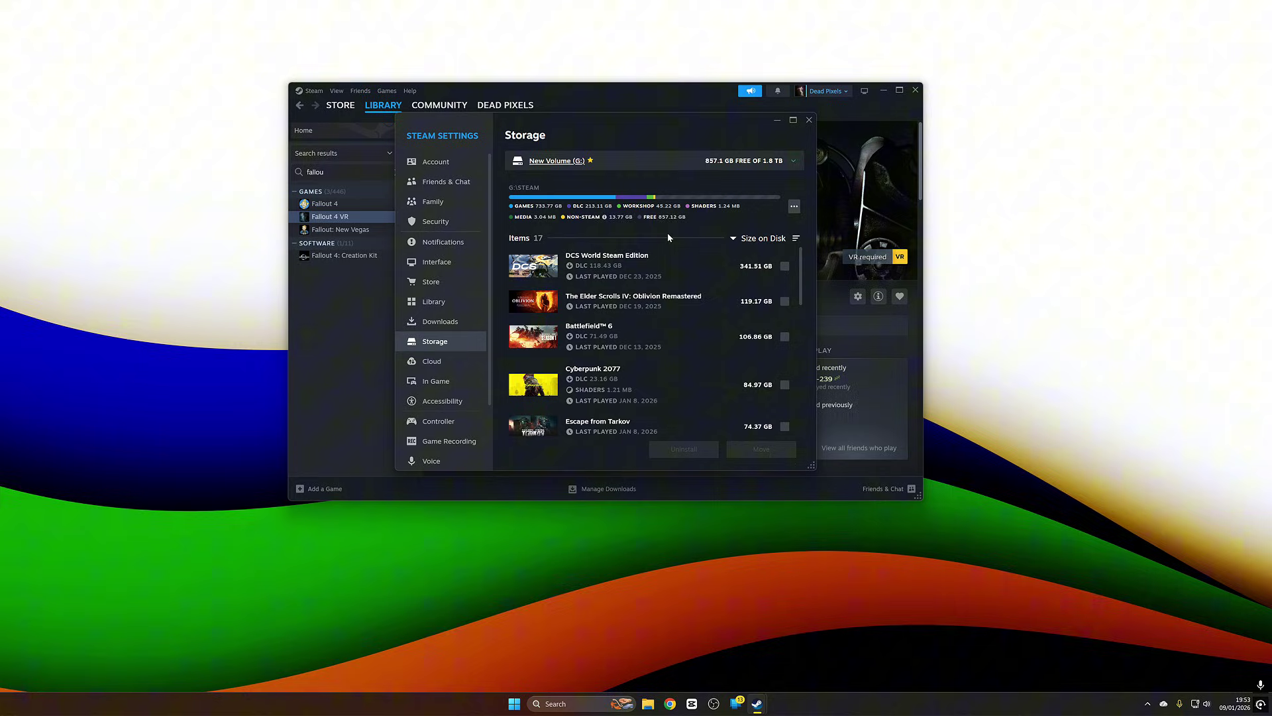
left_click(769, 167)
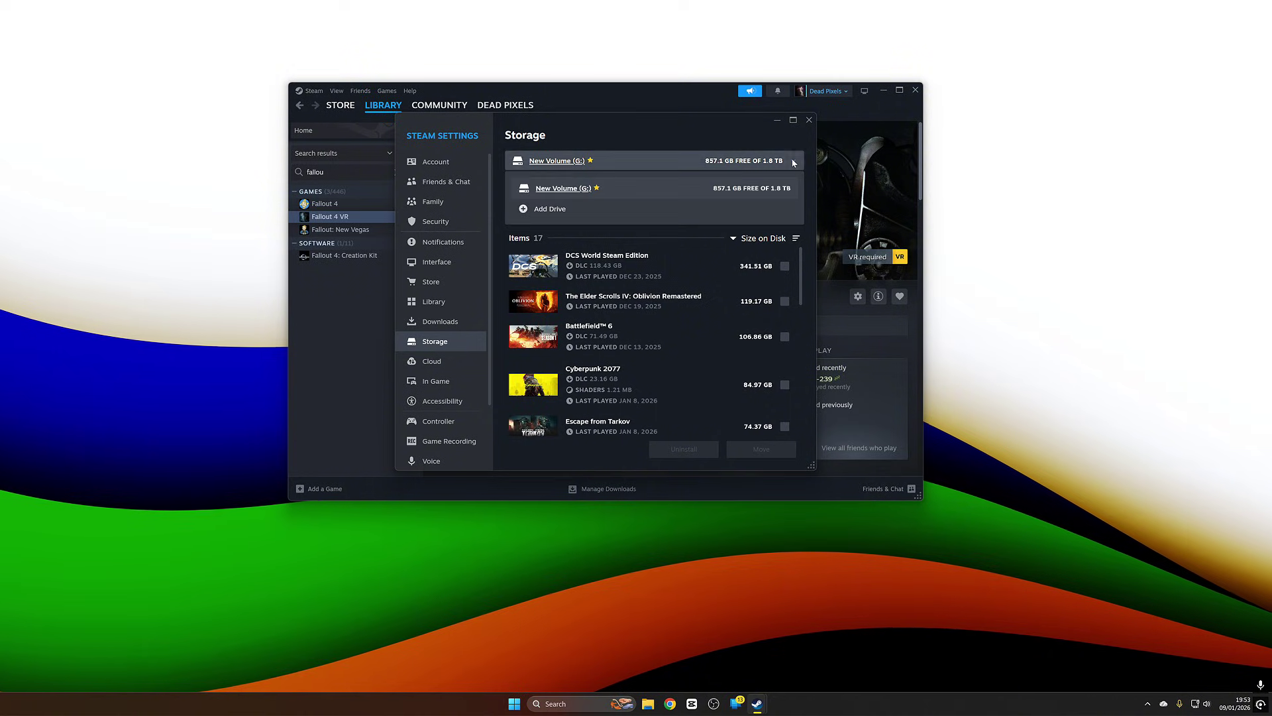
left_click(558, 191)
left_click(554, 161)
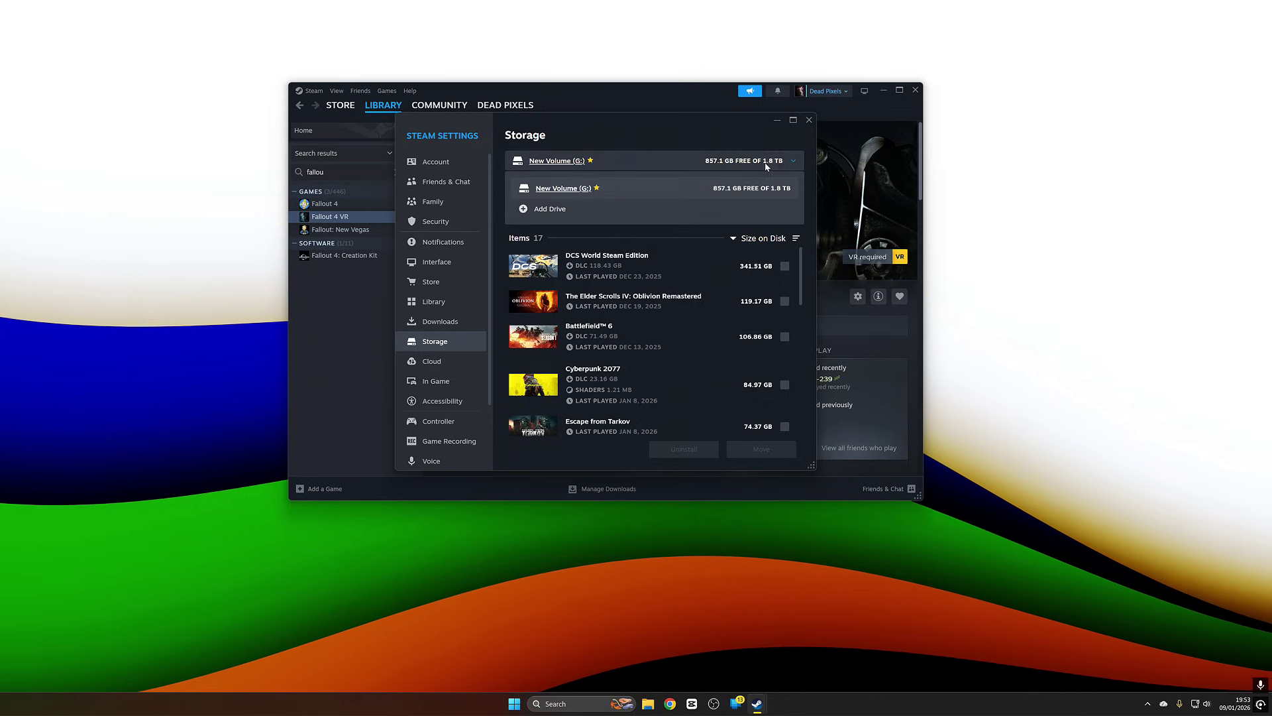
Step: Examine the location choices offered for a new Steam library folder, and close the dialog without adding one
left_click(539, 212)
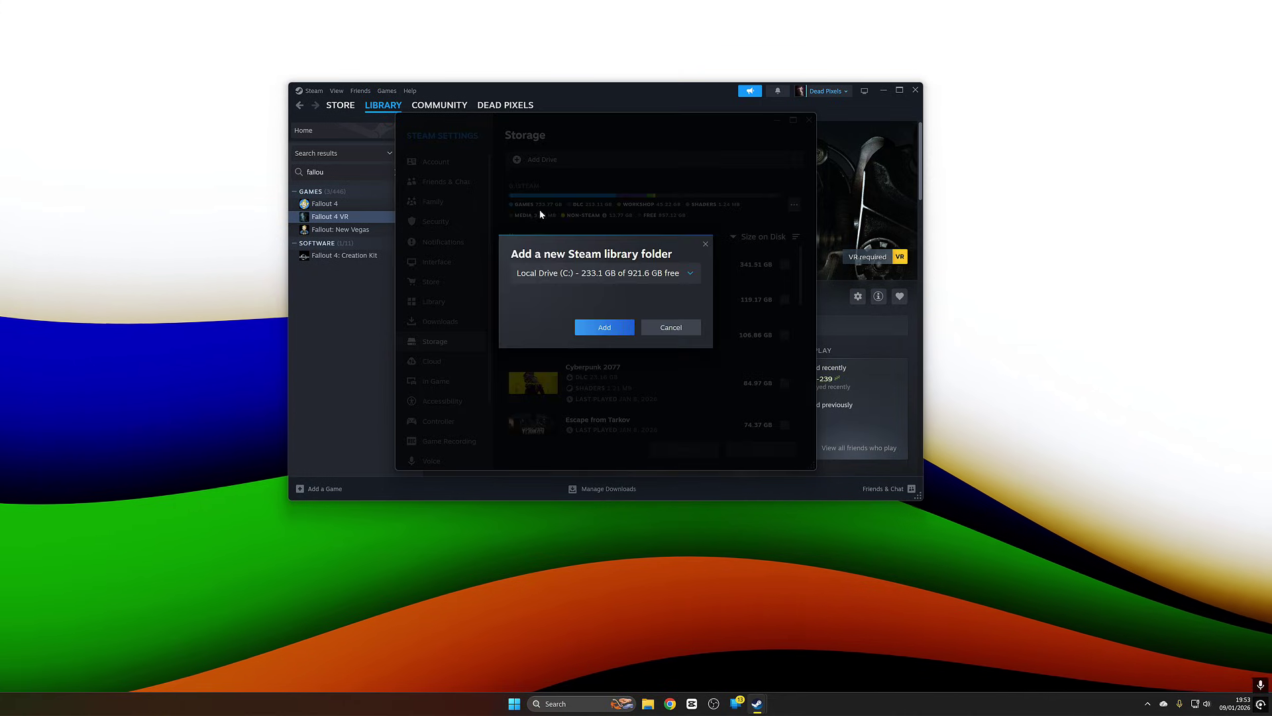
left_click(648, 275)
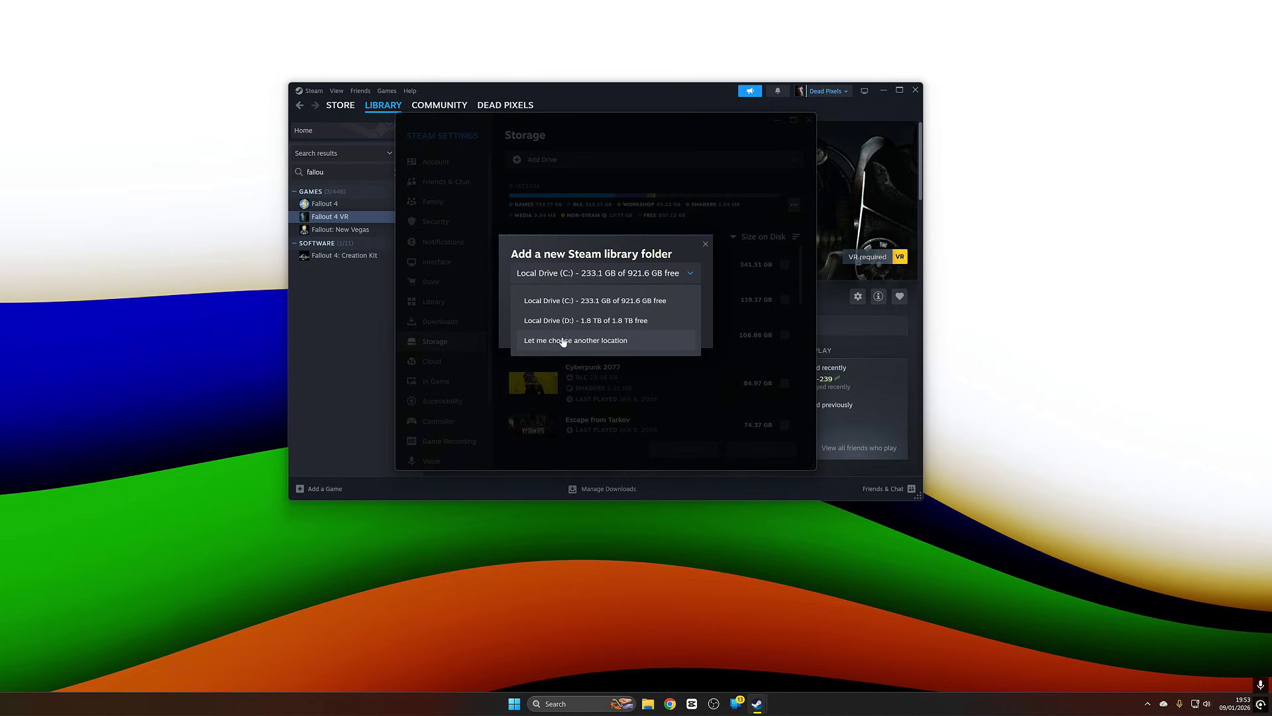
left_click(706, 246)
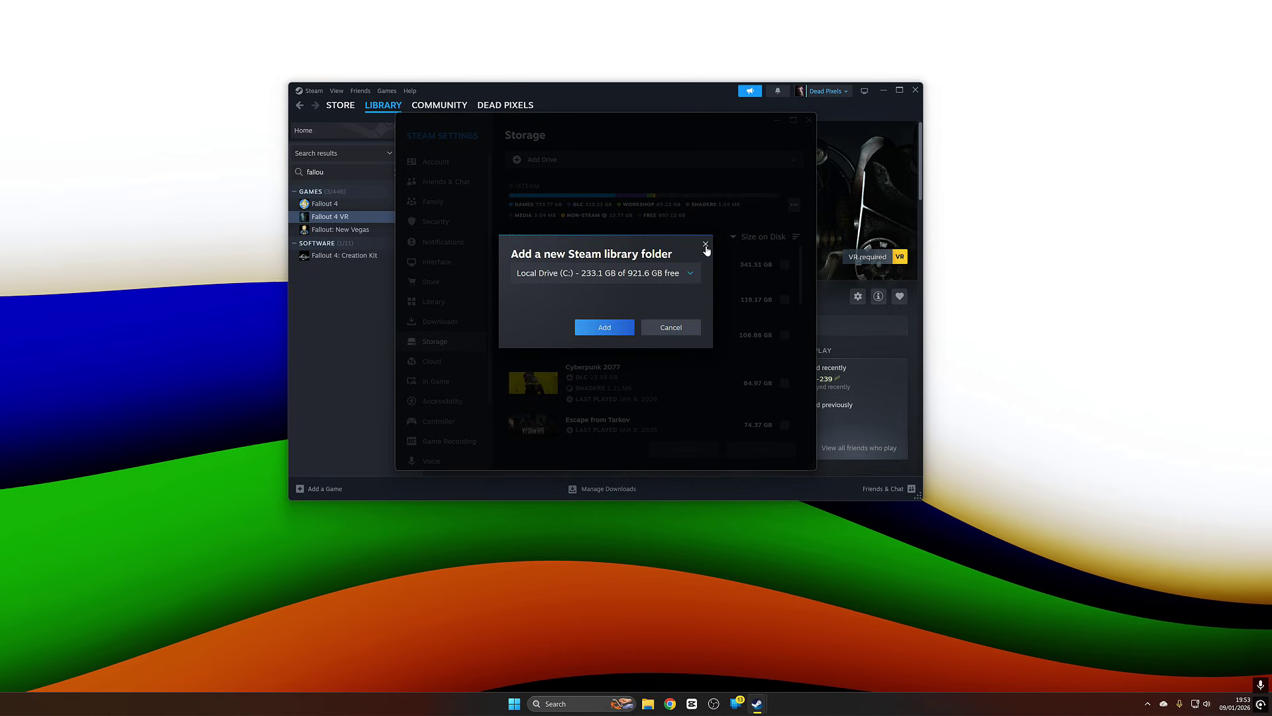
left_click(706, 245)
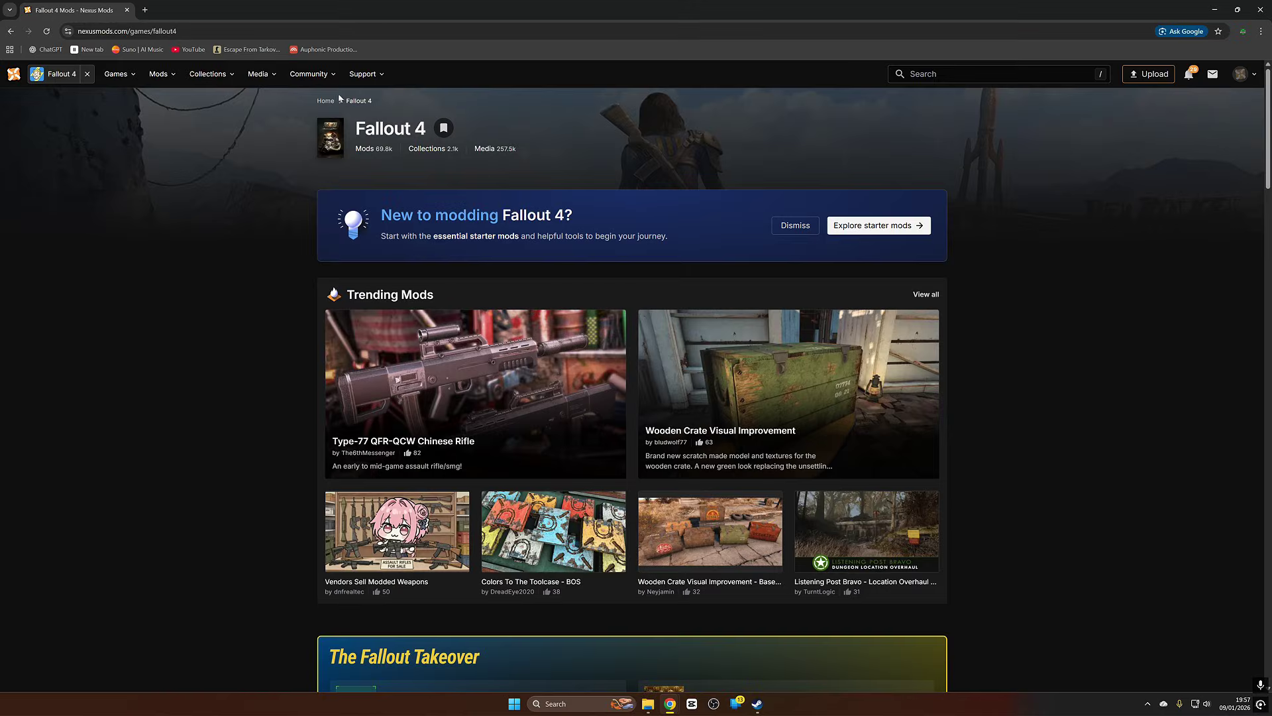
Step: On Nexus Mods in the browser, search the whole site for "mod organ" and open the Mod Organizer 2 page for Skyrim Special Edition
left_click(325, 102)
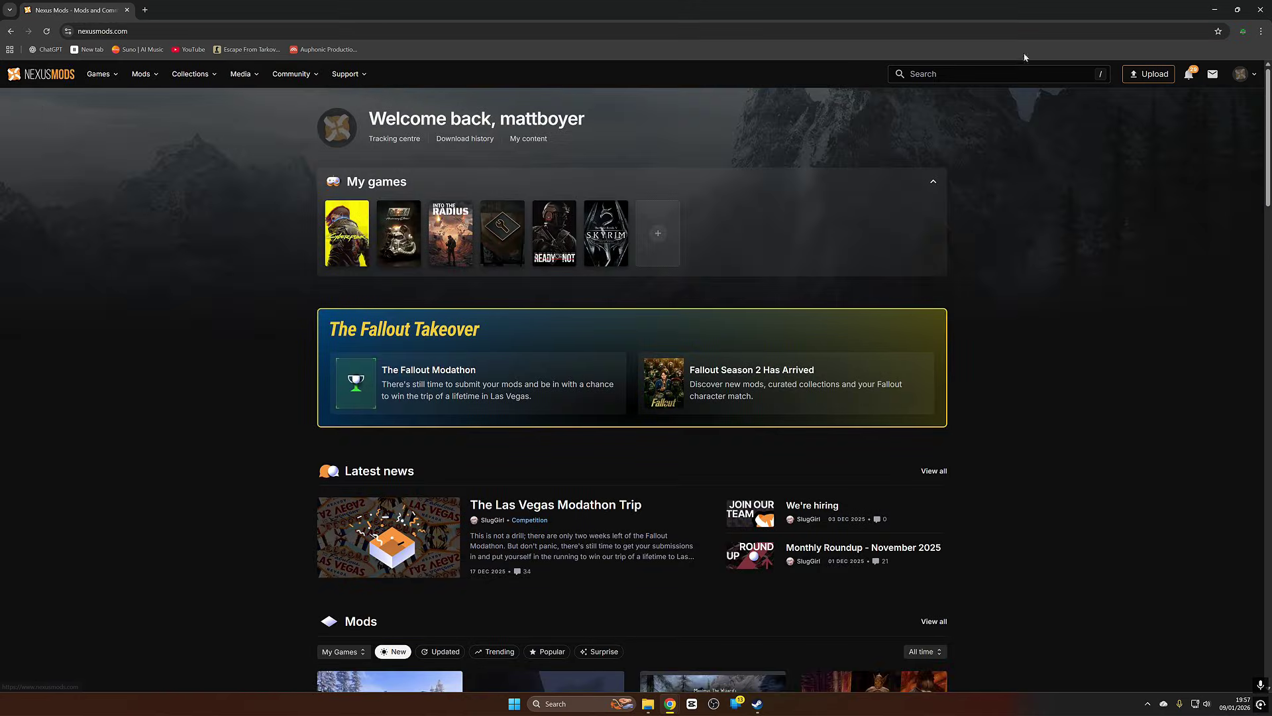
left_click(989, 77)
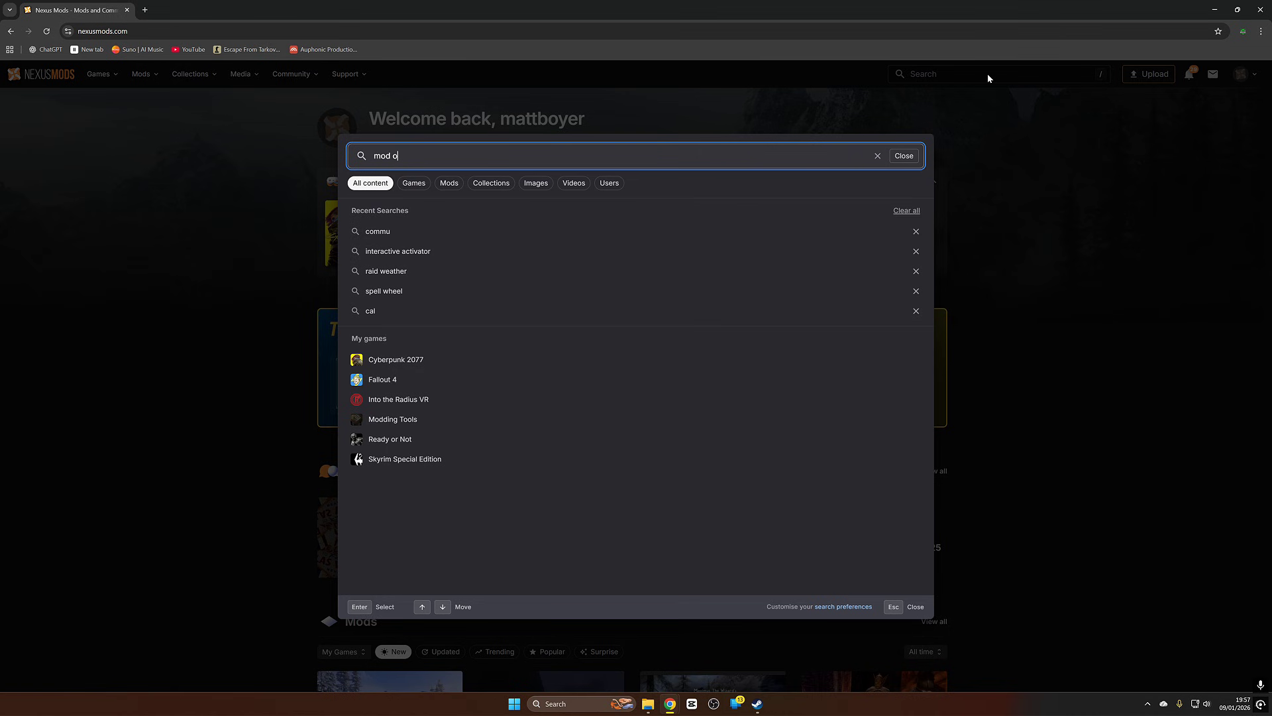
type("mod organ")
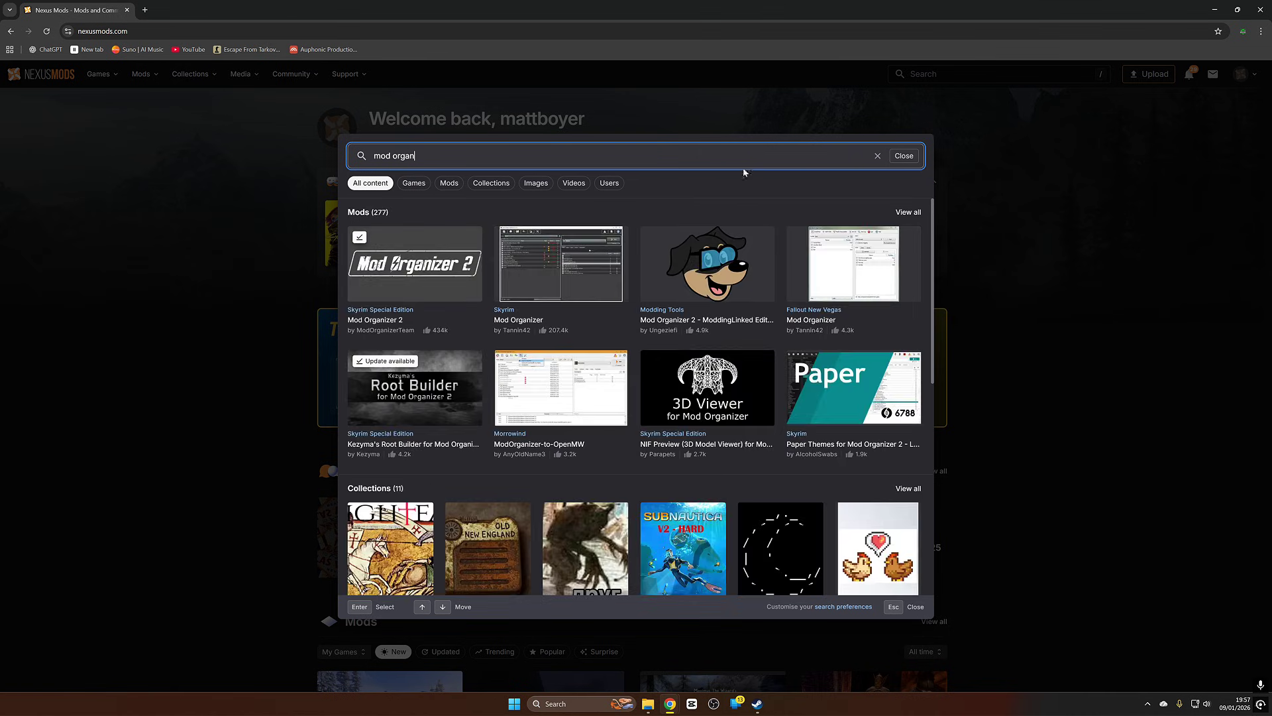
left_click(387, 267)
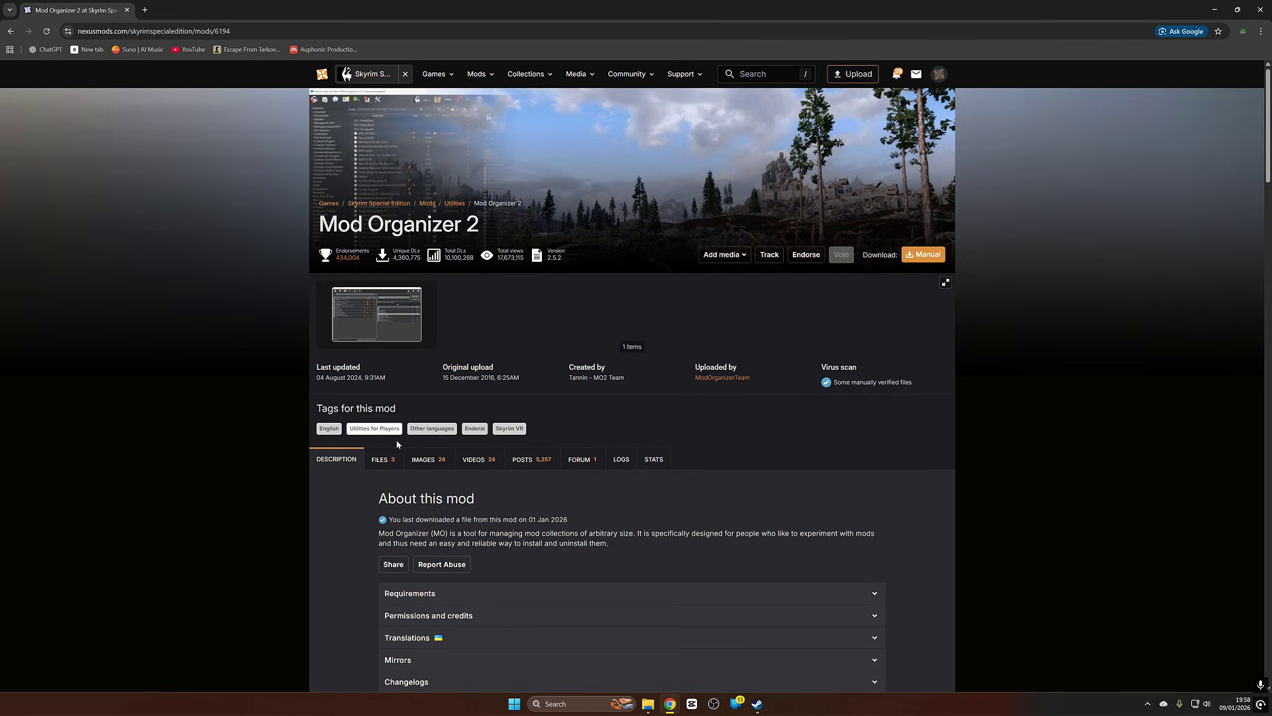
Step: Manually download the main Mod Organizer 2 file, version 2.5.2, from the mod's file list
left_click(385, 460)
scroll(411, 457, "down", 2)
scroll(431, 444, "down", 1)
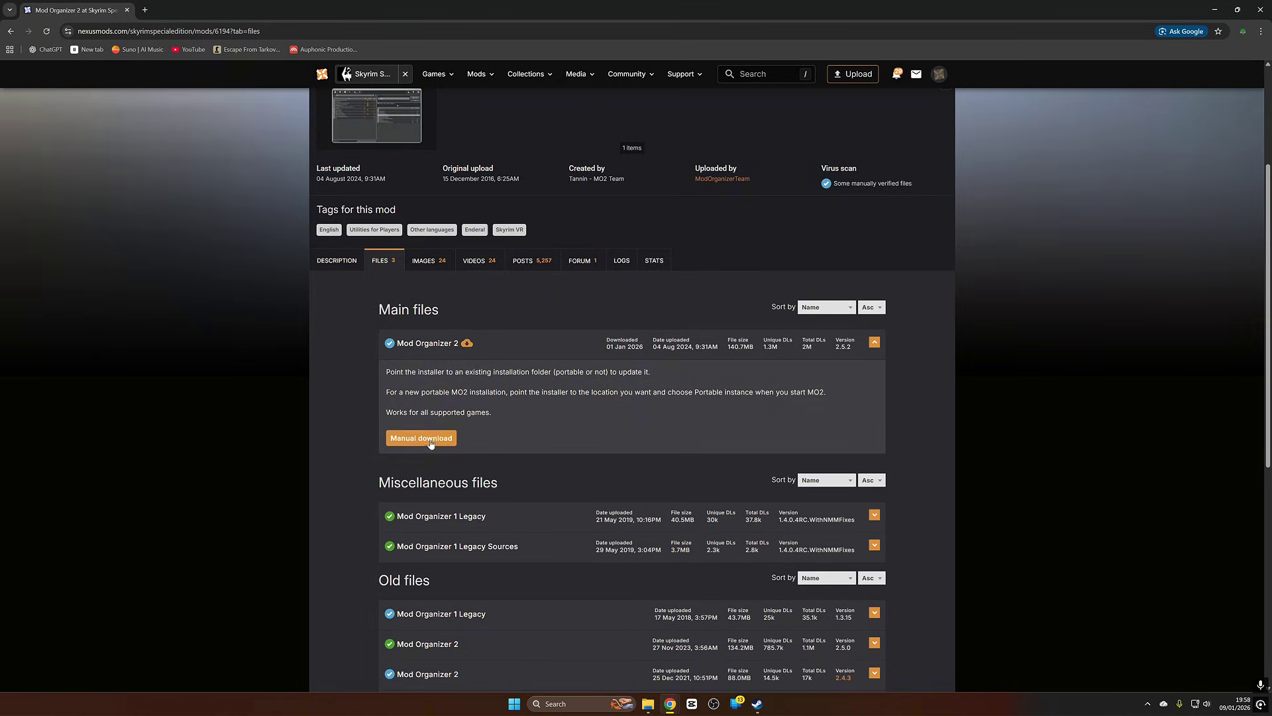
left_click(415, 438)
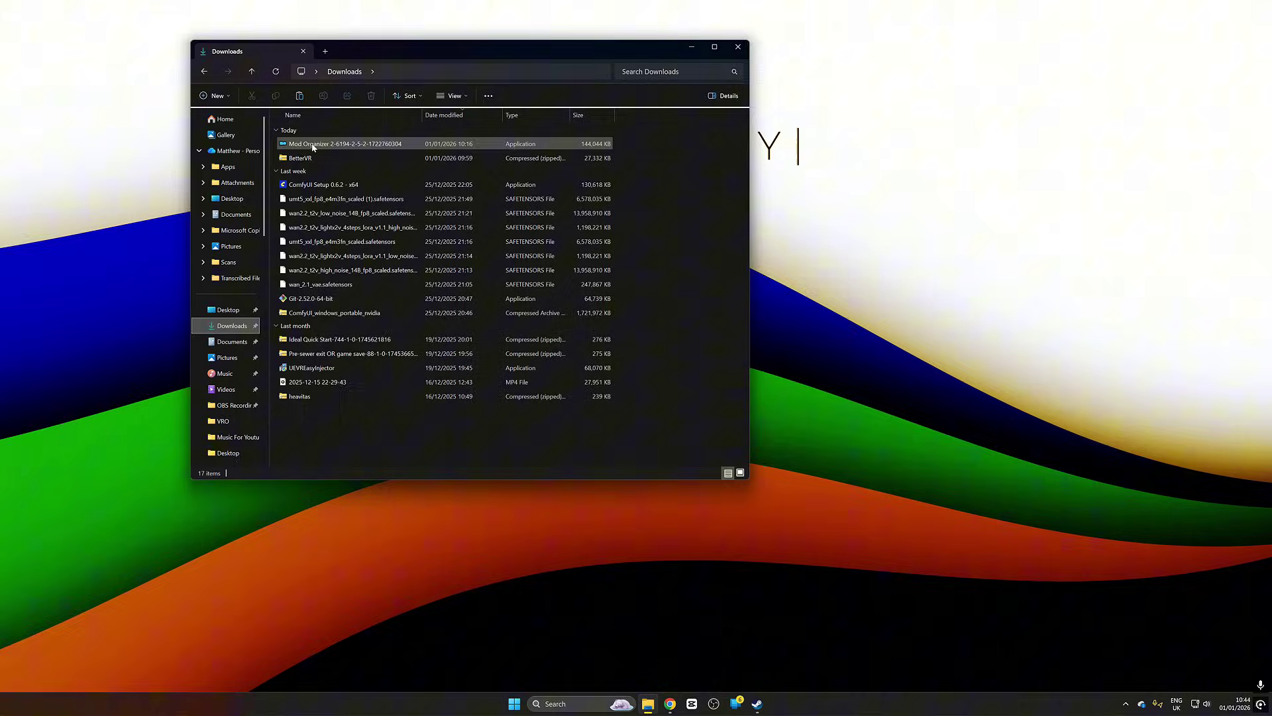
Step: Run the downloaded Mod Organizer 2 installer with permission to change the device, and accept its licence agreement
left_click(692, 47)
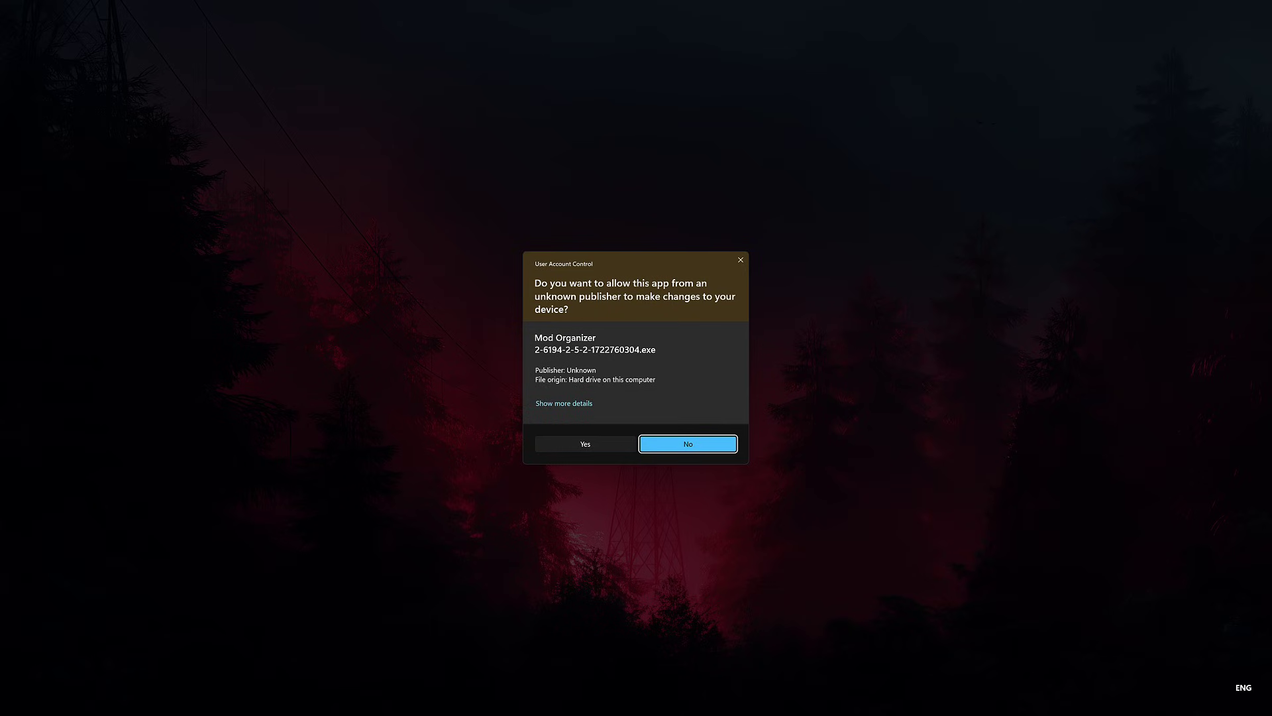
left_click(609, 444)
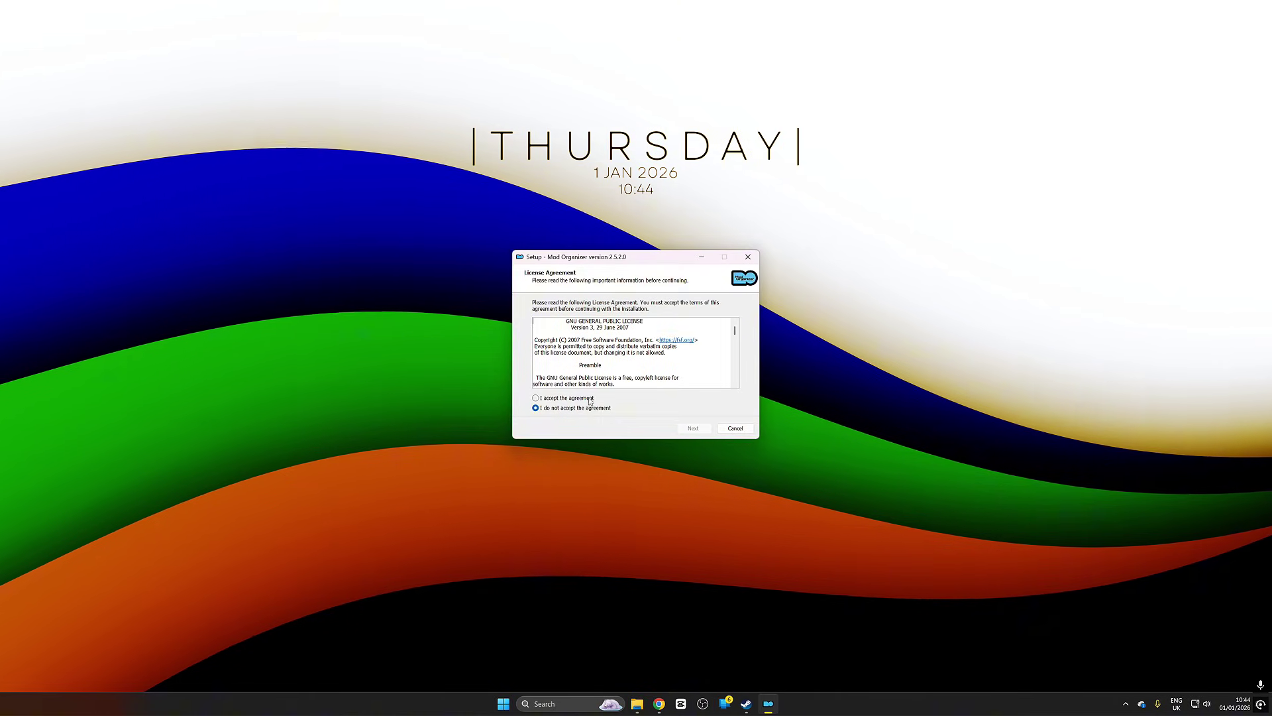
left_click(589, 399)
left_click(701, 429)
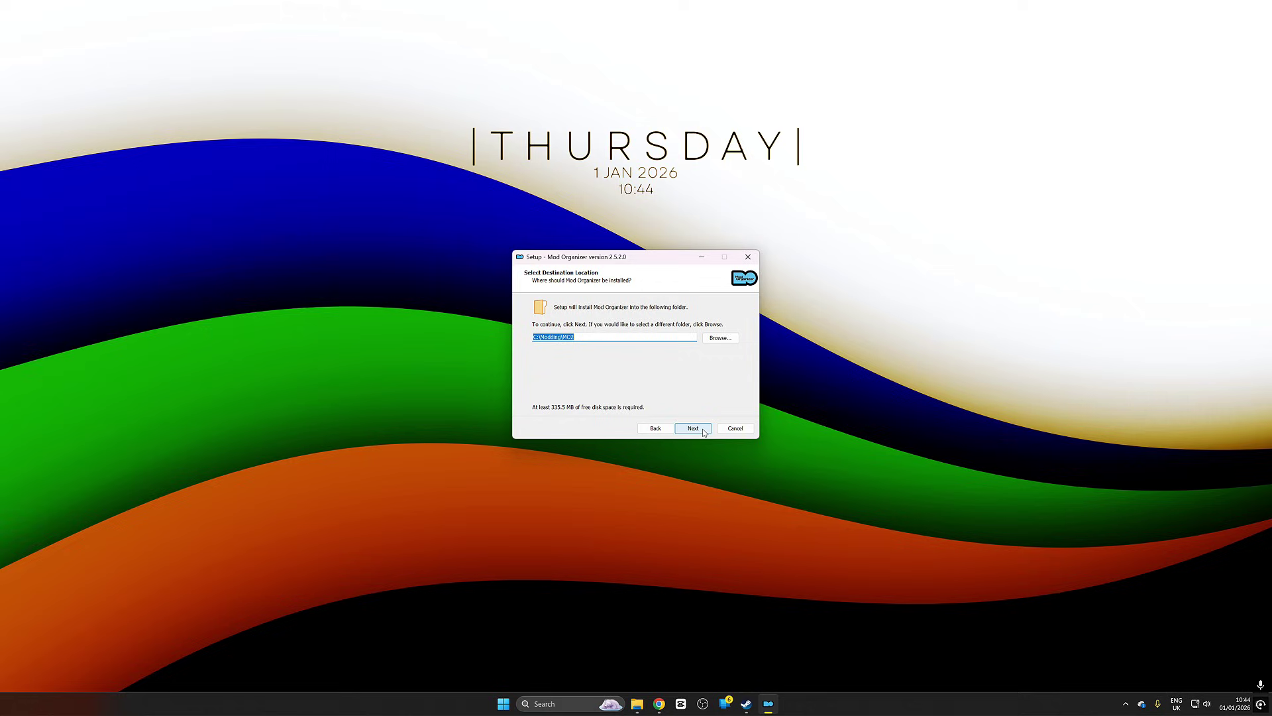
Step: Set the Mod Organizer installation destination to the folder G:\Mo2
left_click(725, 340)
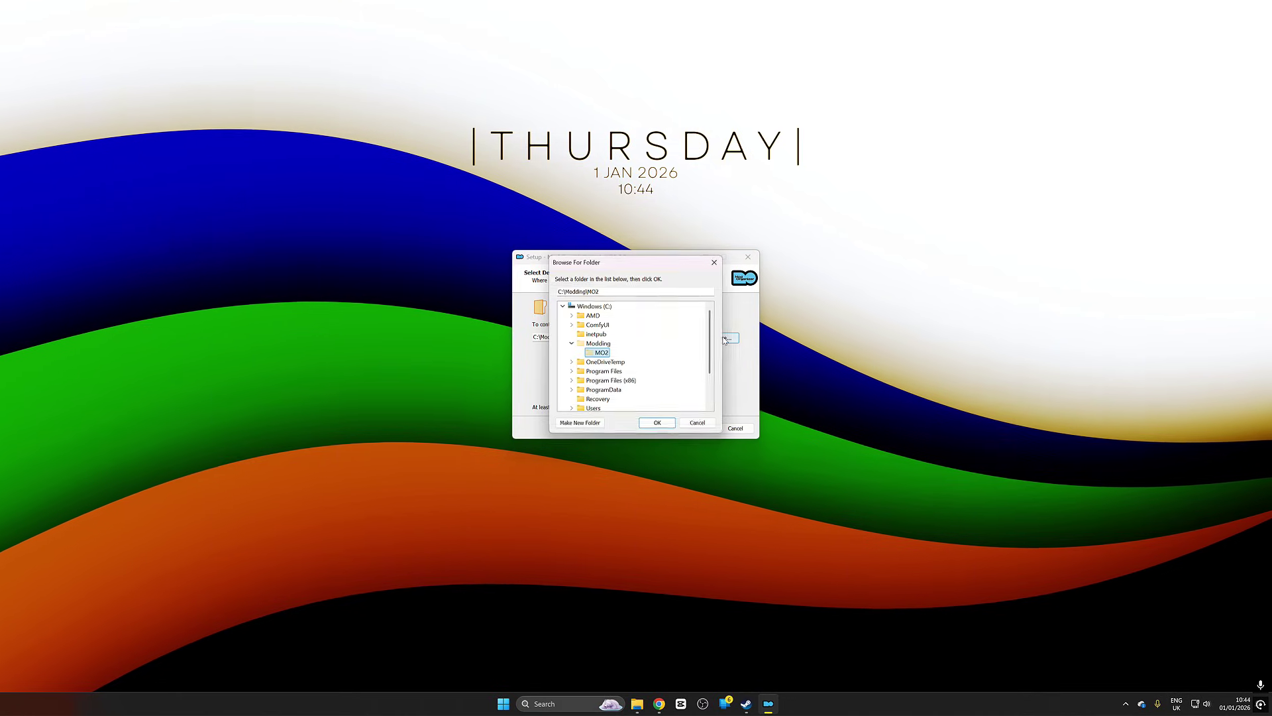
scroll(599, 342, "down", 2)
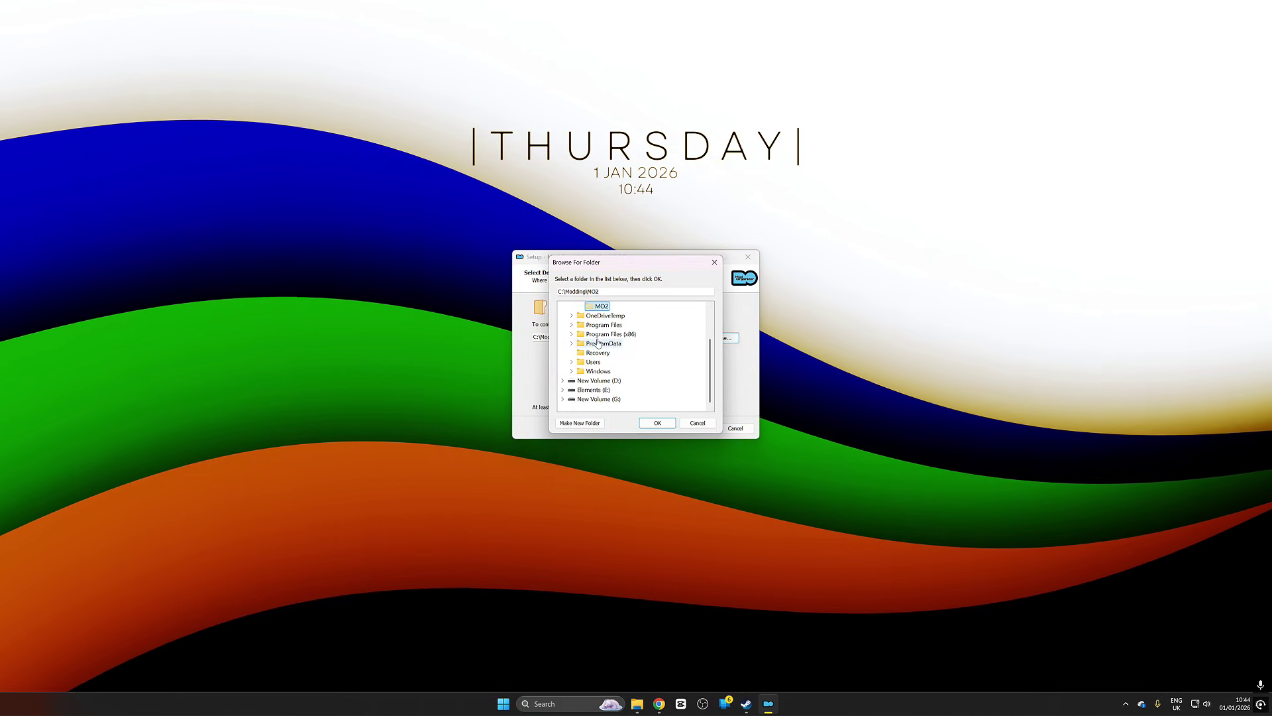
left_click(582, 401)
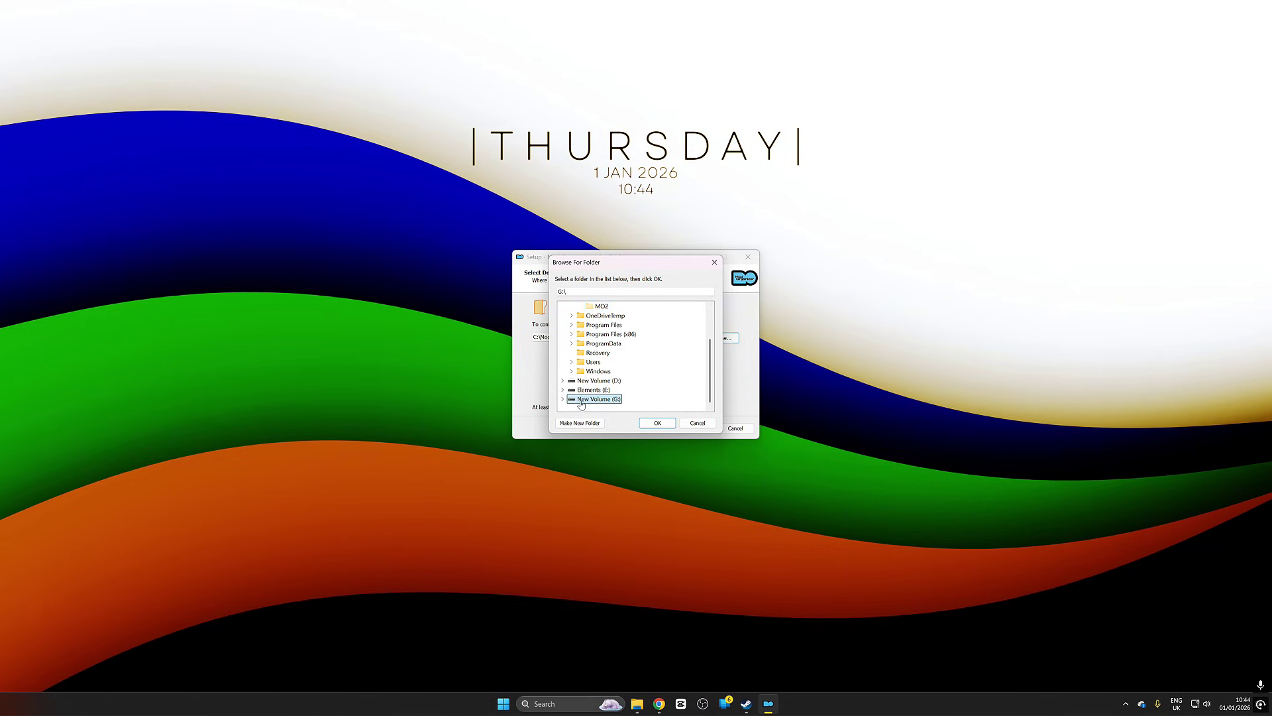
left_click(571, 291)
type("M")
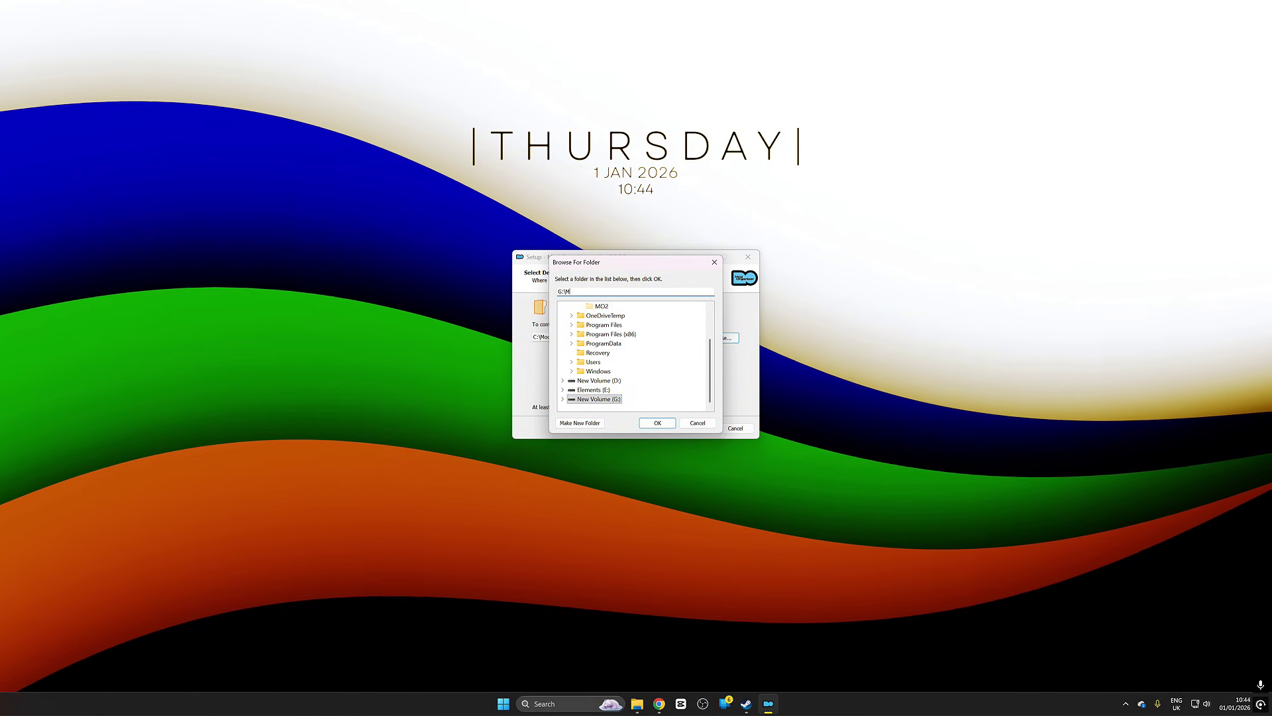
type("o2")
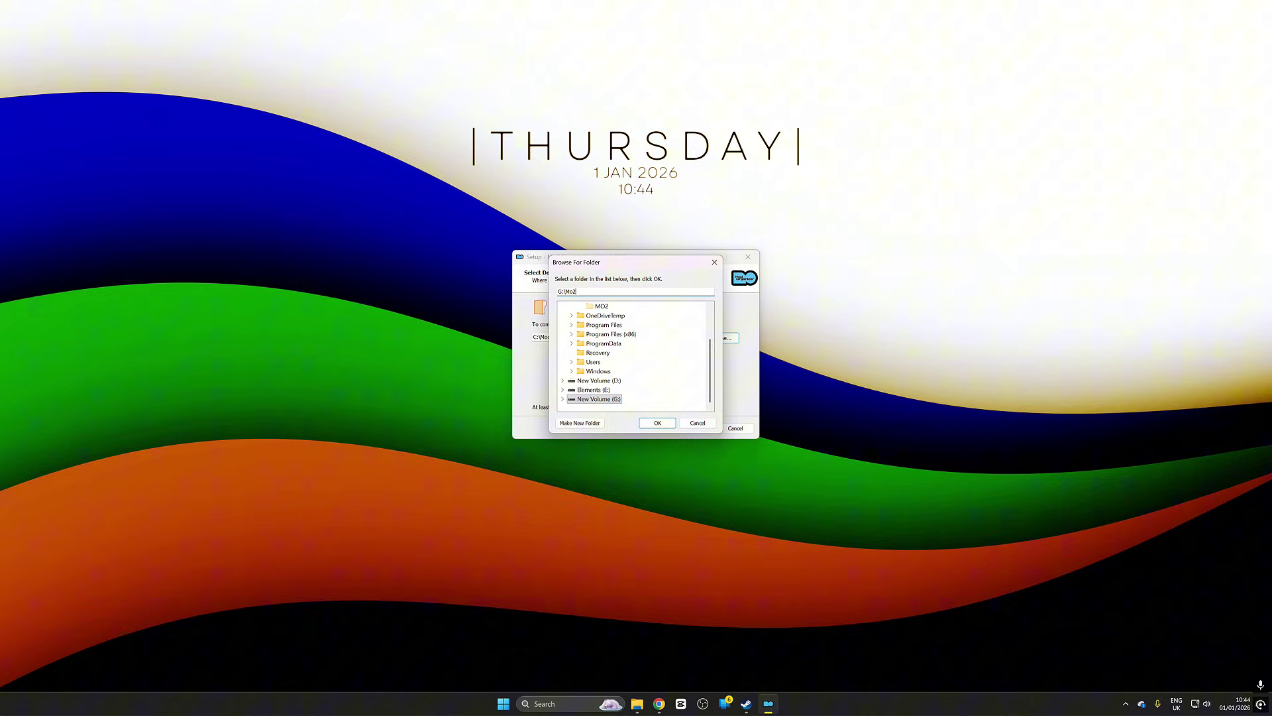
left_click(659, 422)
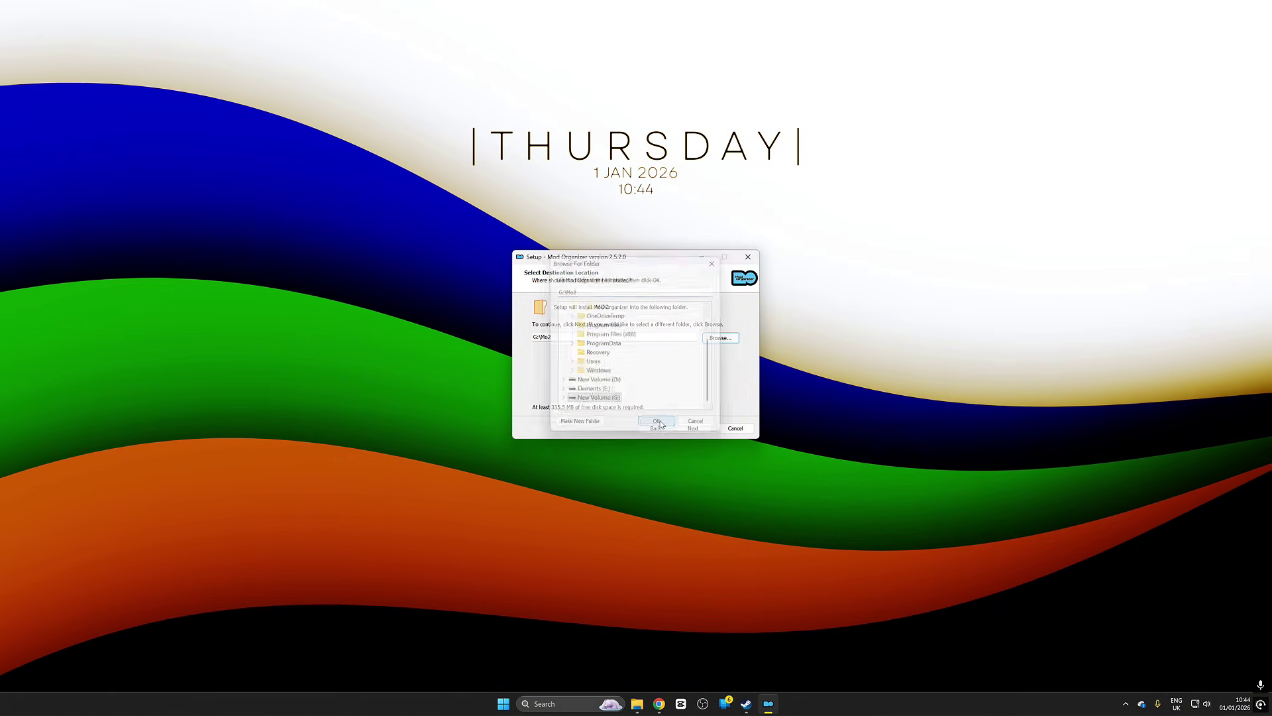
left_click(693, 429)
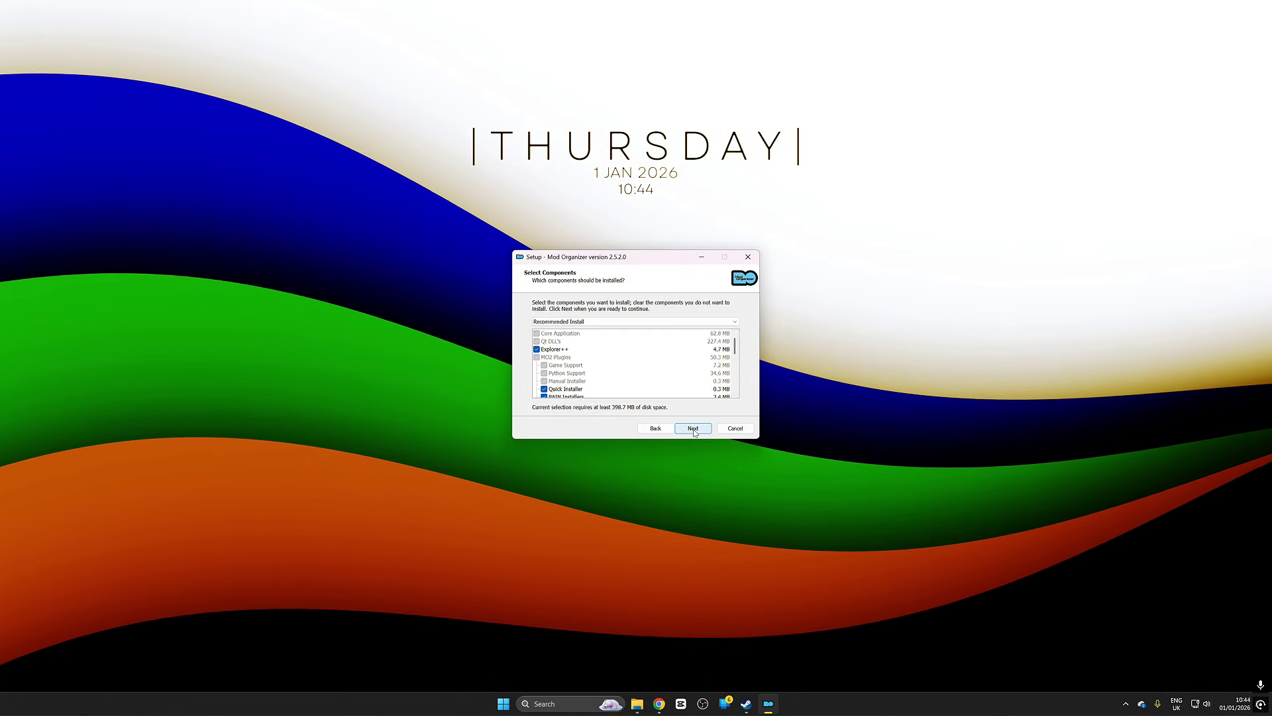
Step: Accept the Recommended Install components and the default Mod Organizer Start Menu folder
scroll(657, 376, "down", 5)
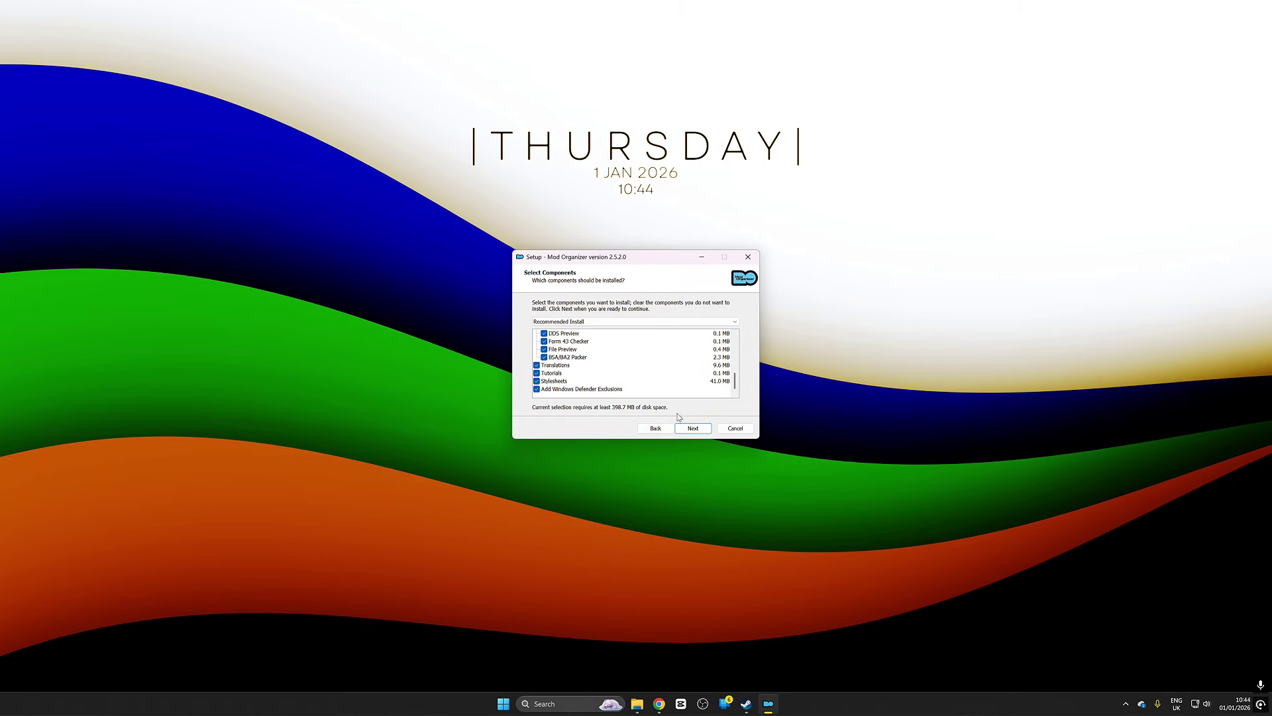
left_click(693, 428)
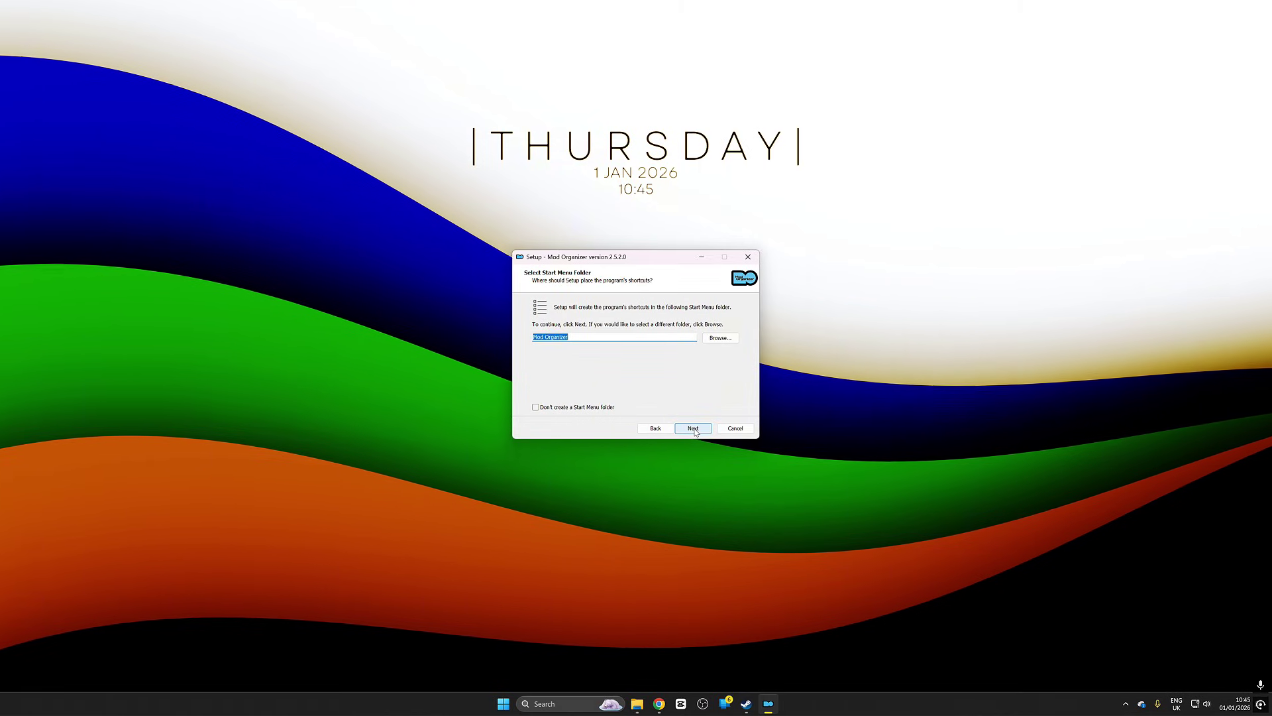
left_click(693, 428)
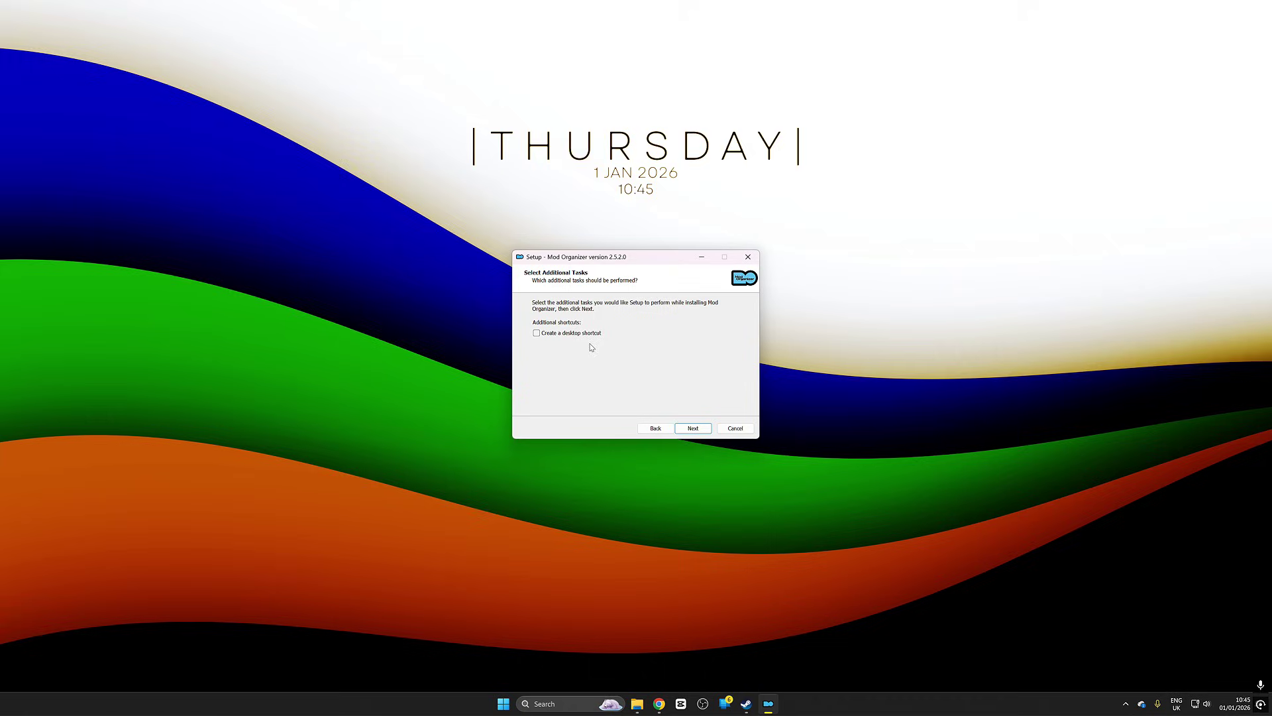
Step: Enable the desktop shortcut, then install Mod Organizer and finish the setup
left_click(537, 332)
left_click(693, 428)
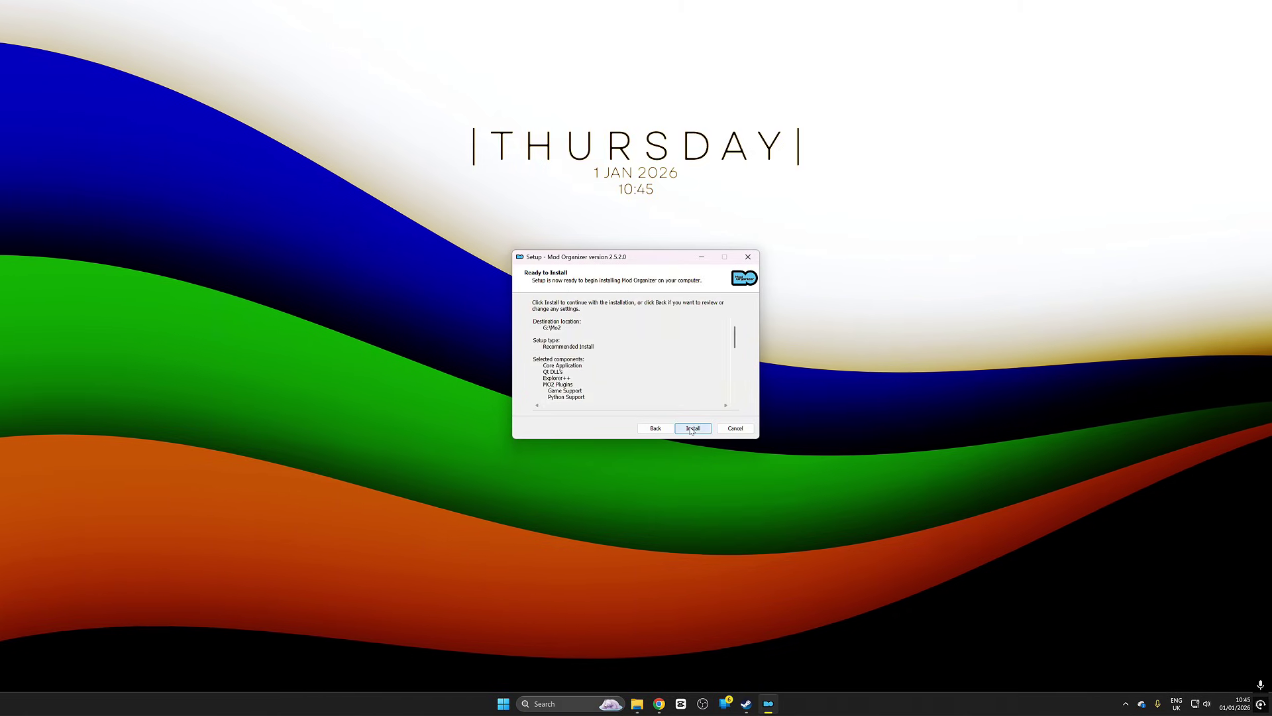
left_click(693, 428)
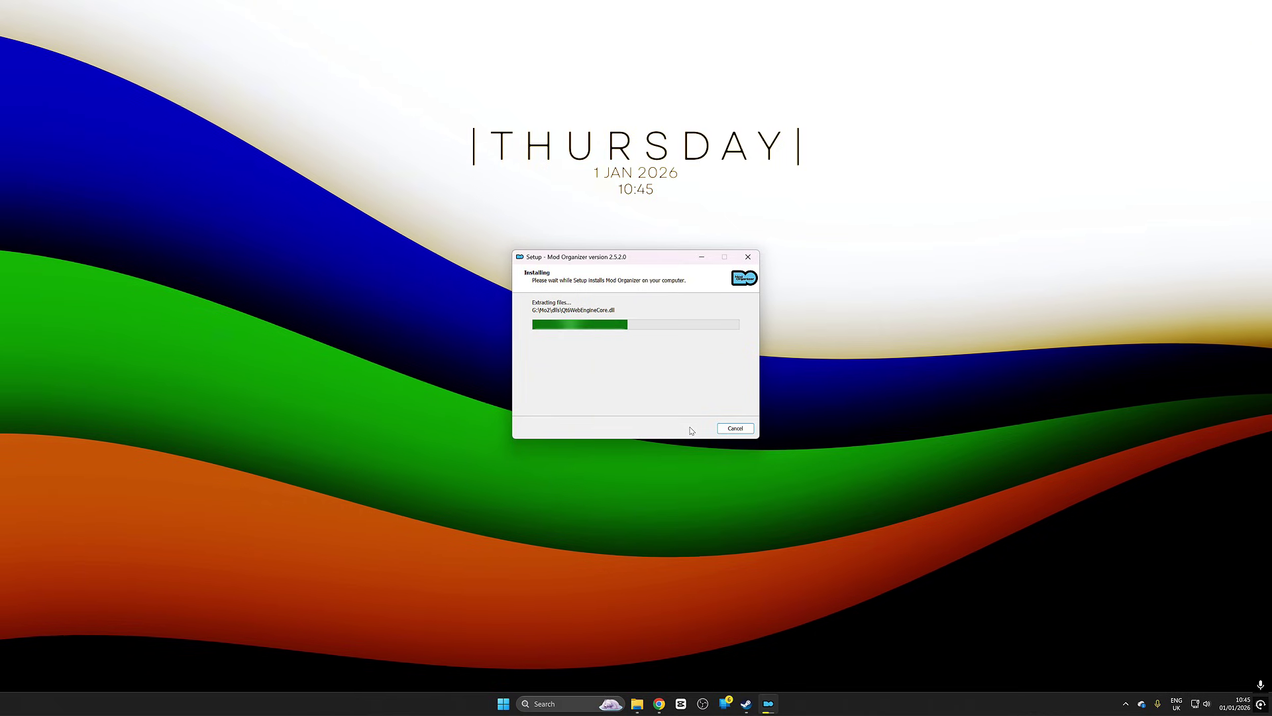
left_click(693, 428)
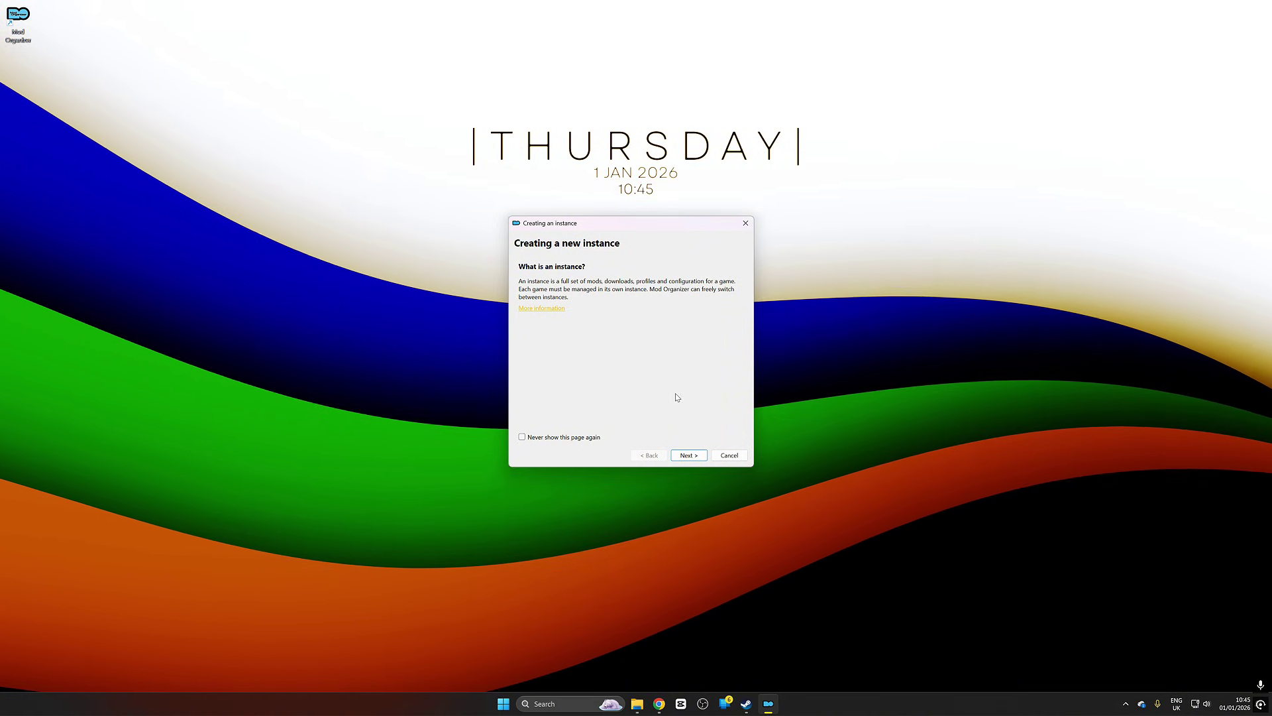
Step: Set up a new global instance that manages Skyrim VR, and name it "Skyrim VR Custom"
left_click(687, 456)
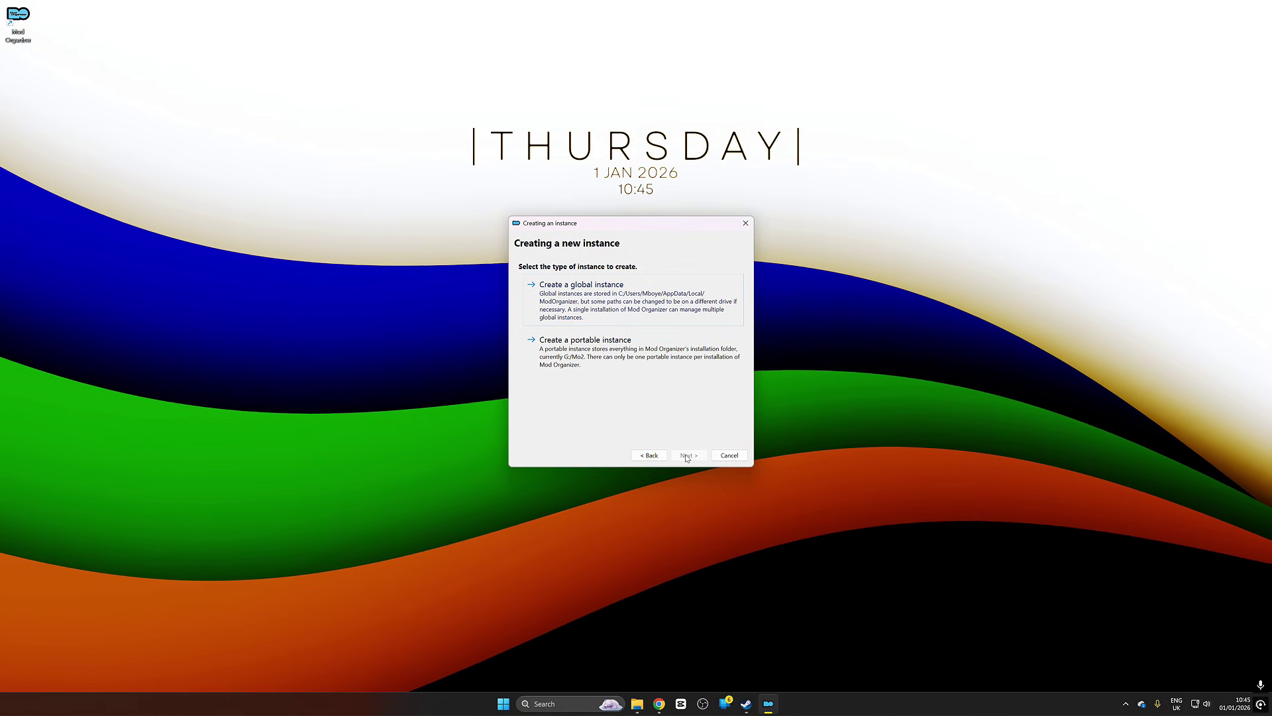
left_click(643, 297)
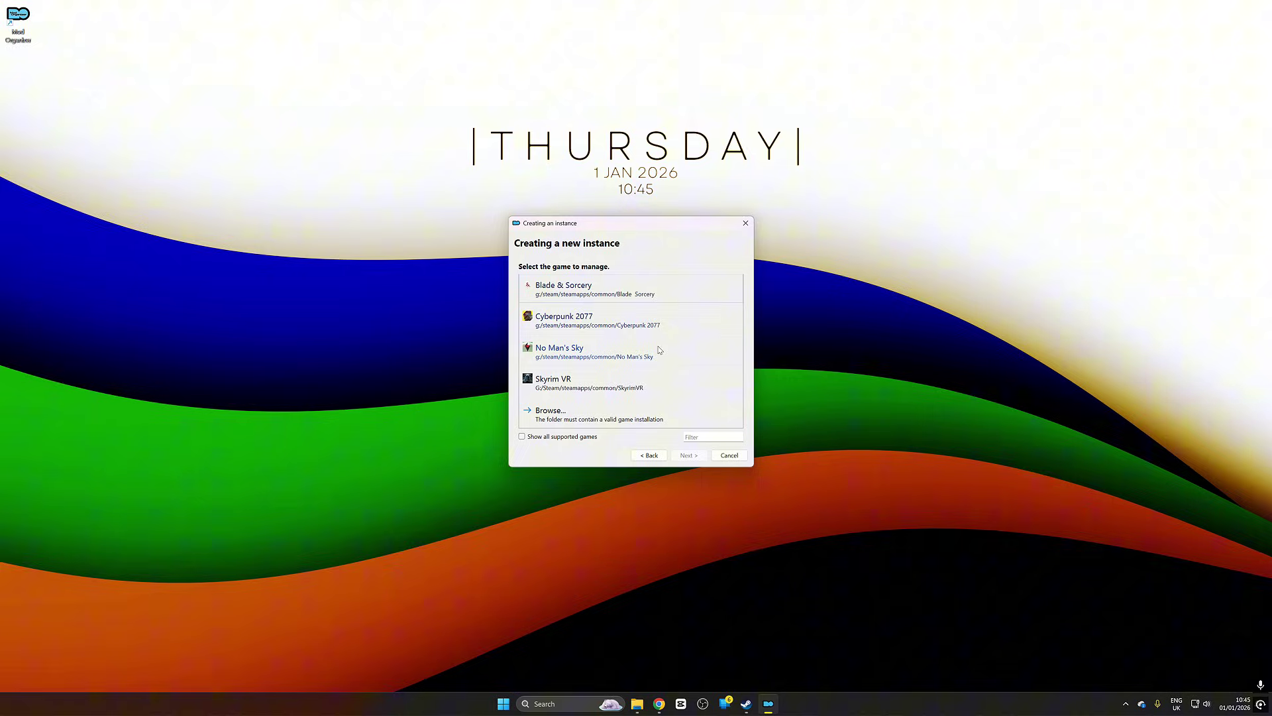
left_click(595, 386)
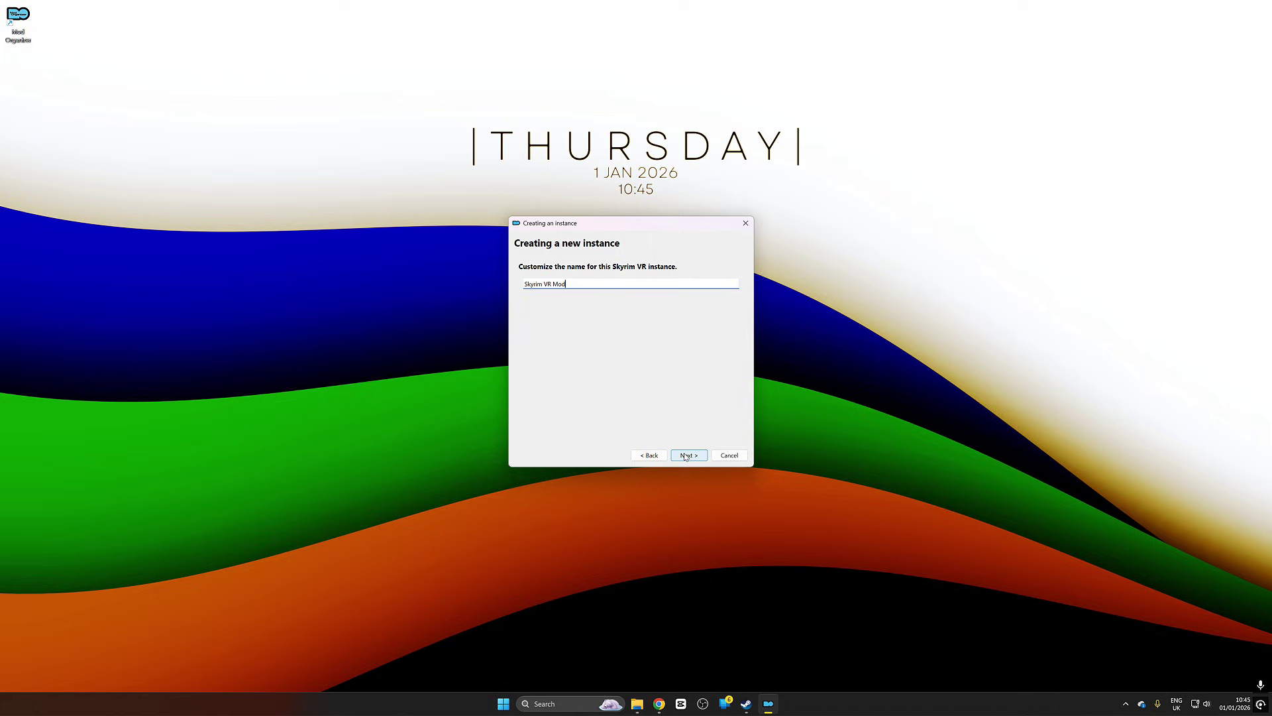
type("Custom M")
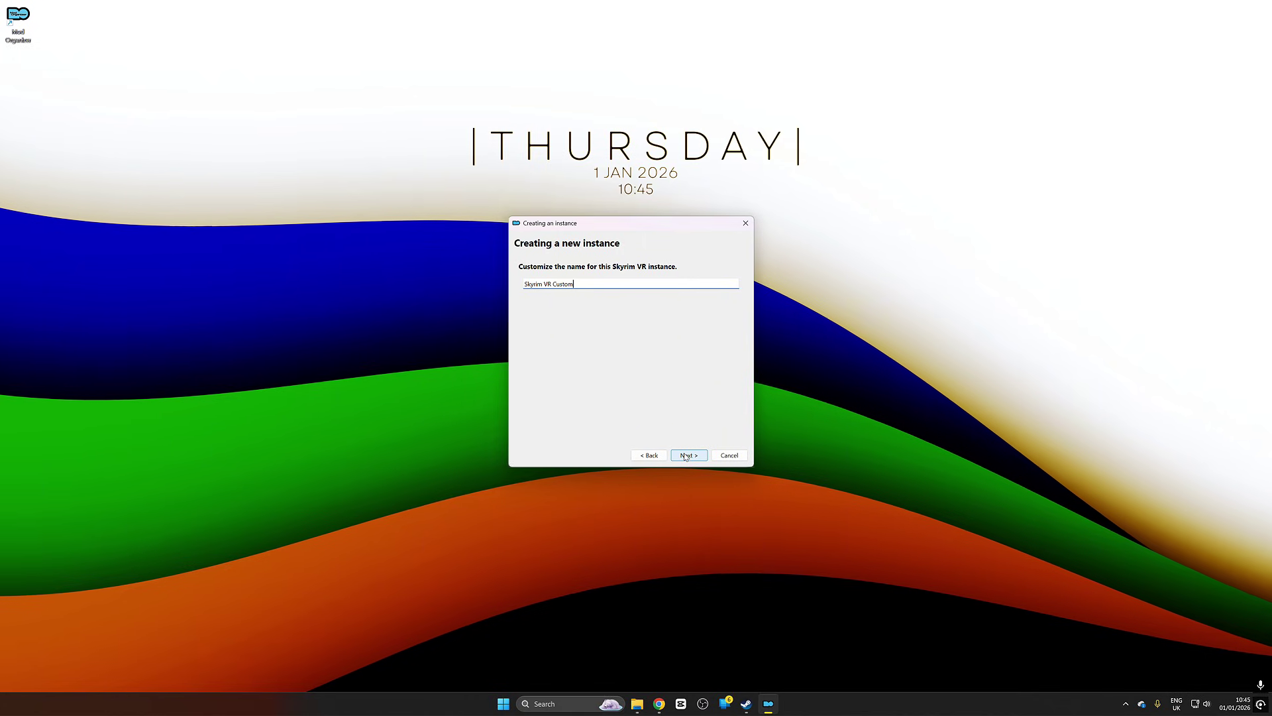
left_click(686, 456)
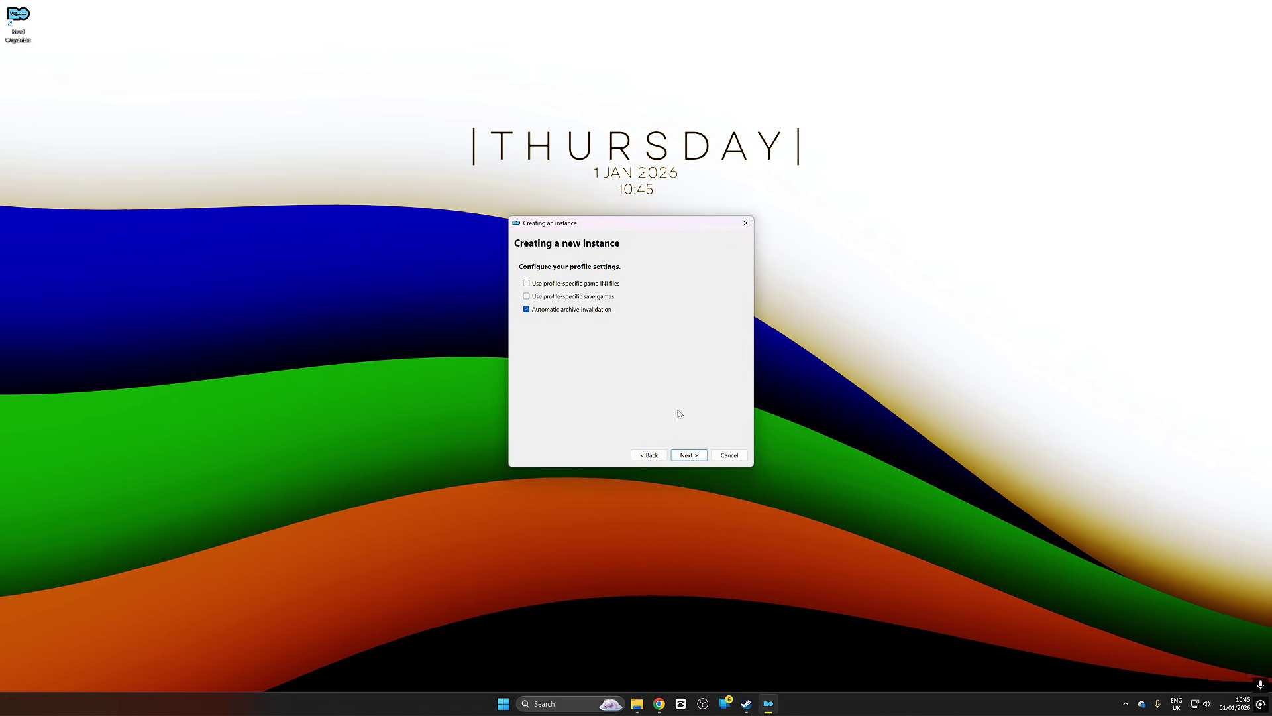
Step: Accept the default profile settings and the default data folder location for the new instance
left_click(689, 456)
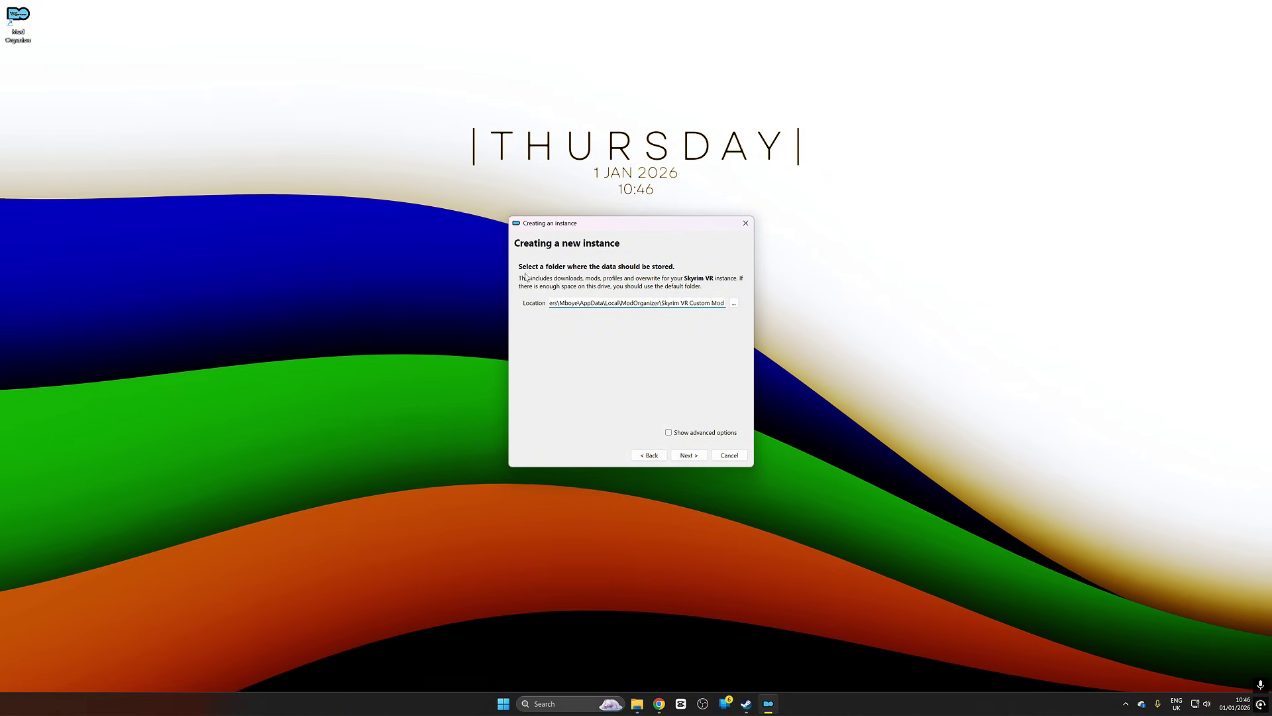
mouse_move(723, 302)
left_mouse_down()
mouse_move(549, 303)
mouse_move(734, 306)
left_mouse_up()
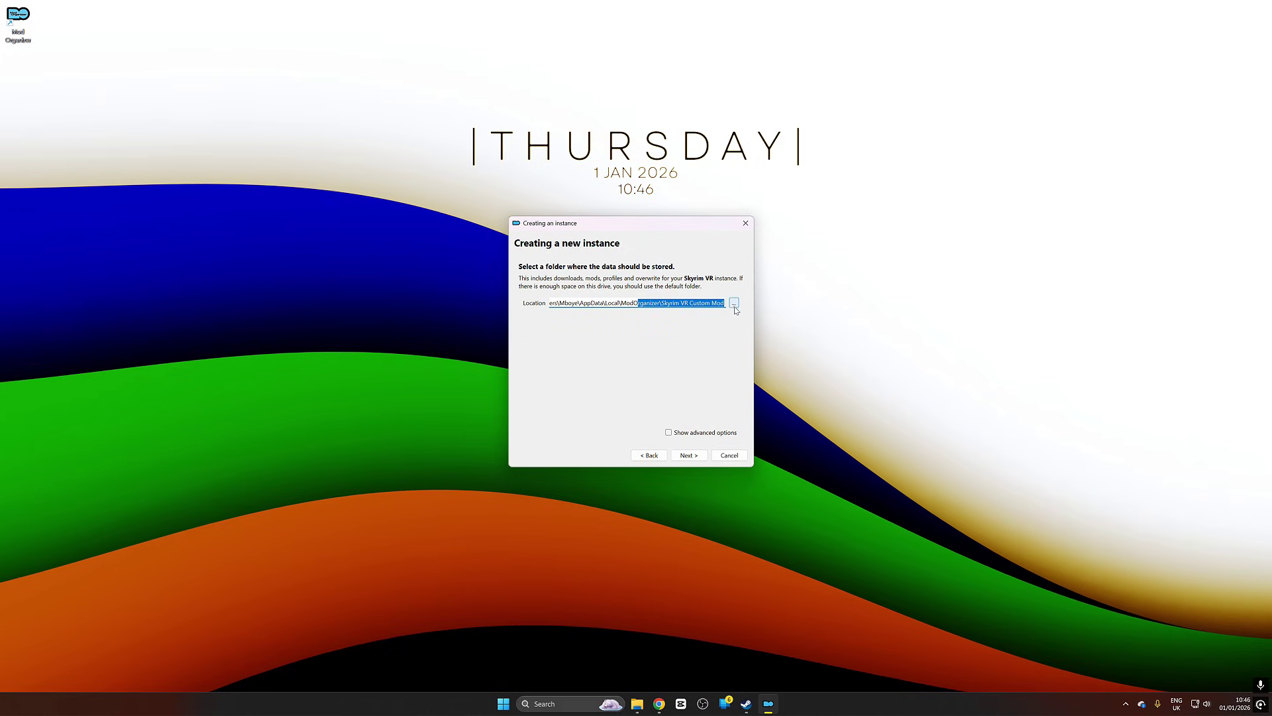
left_click(688, 456)
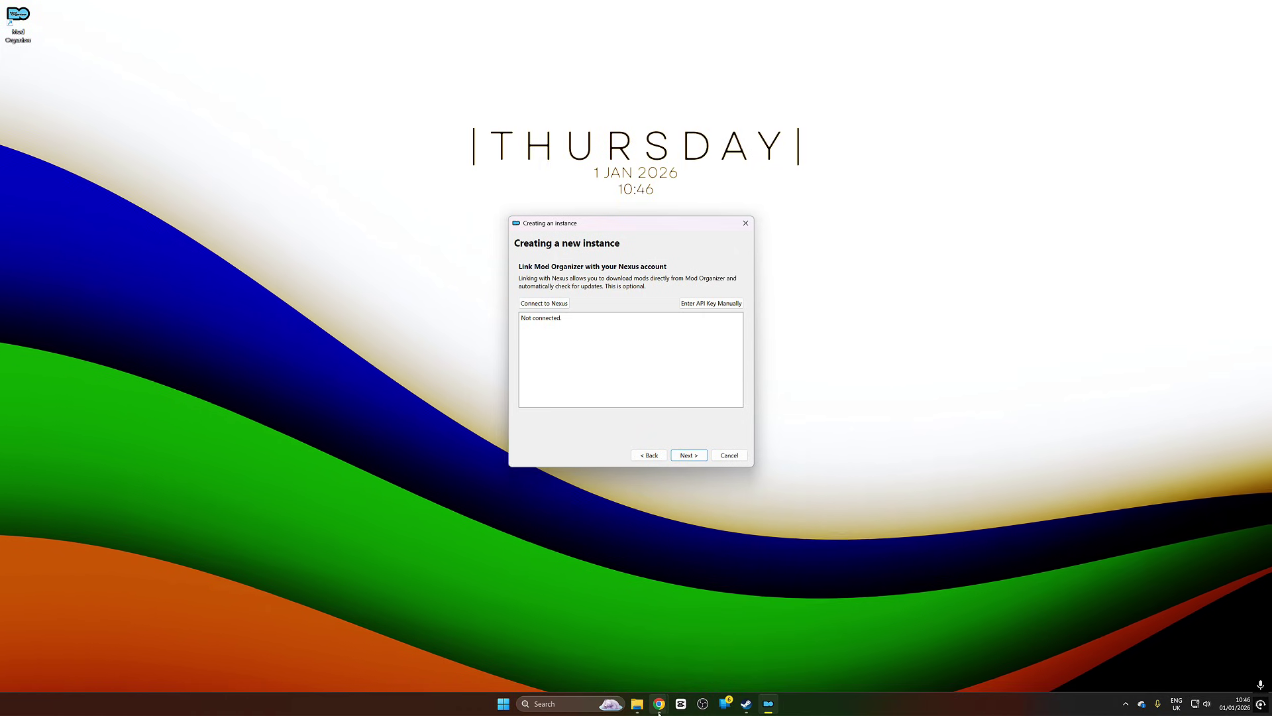
Step: Close the browser's download history page and minimize the browser to return to the instance setup
mouse_move(660, 706)
left_click(690, 667)
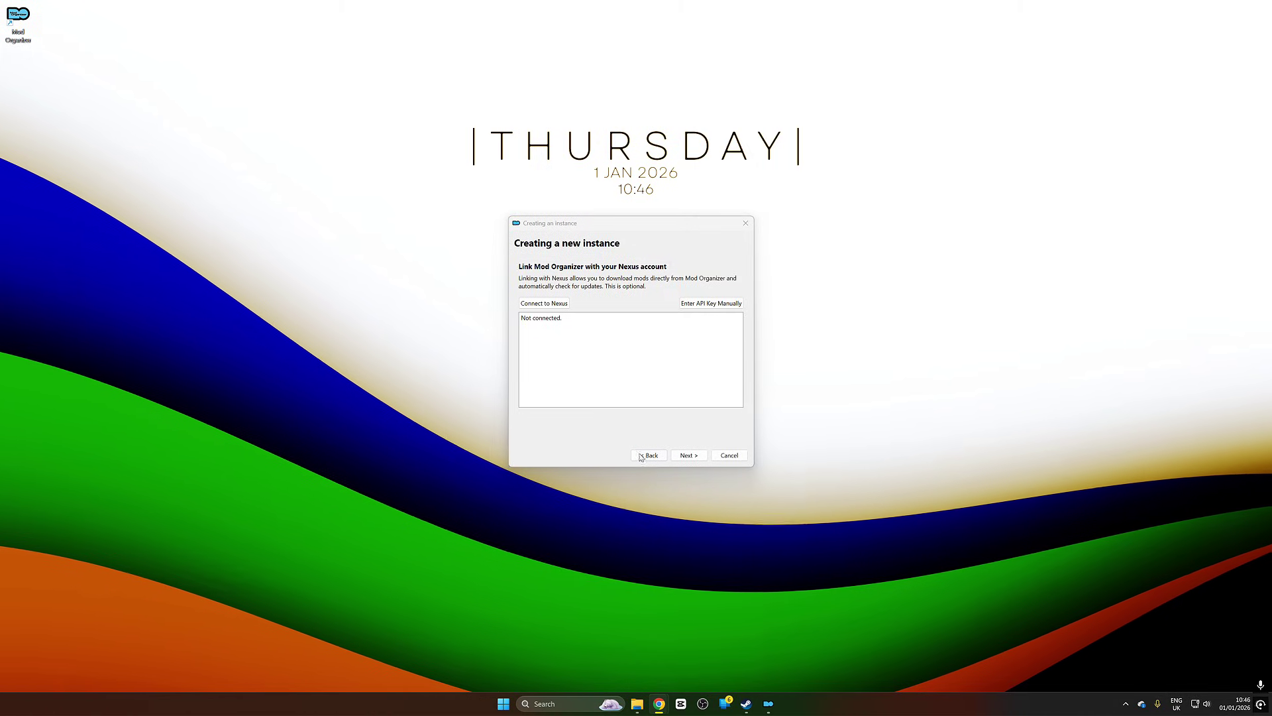
mouse_move(659, 704)
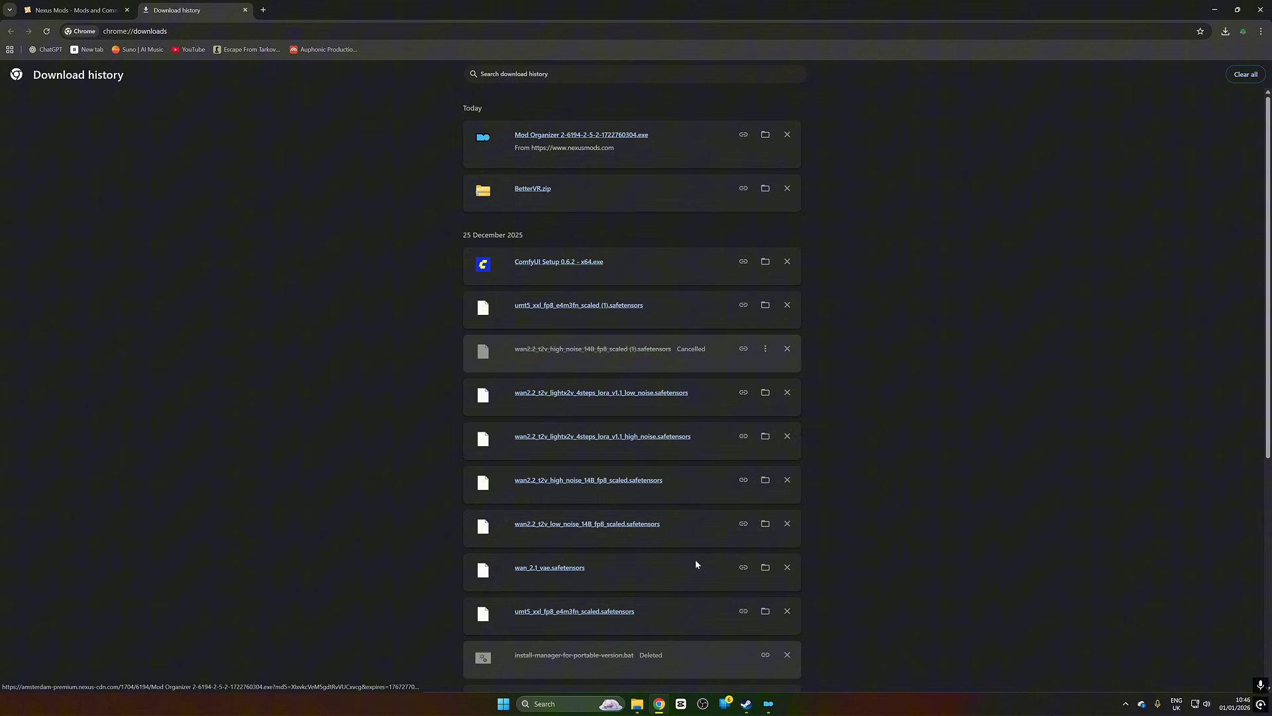
left_click(245, 10)
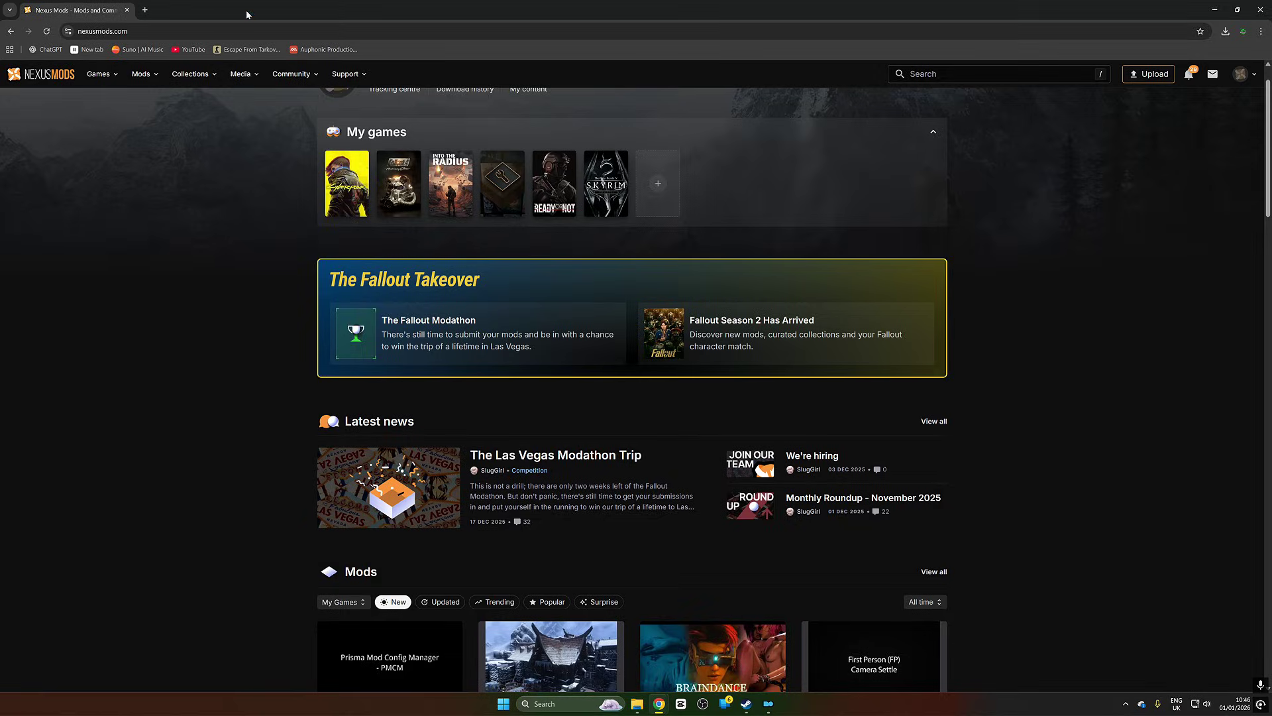
left_click(1215, 8)
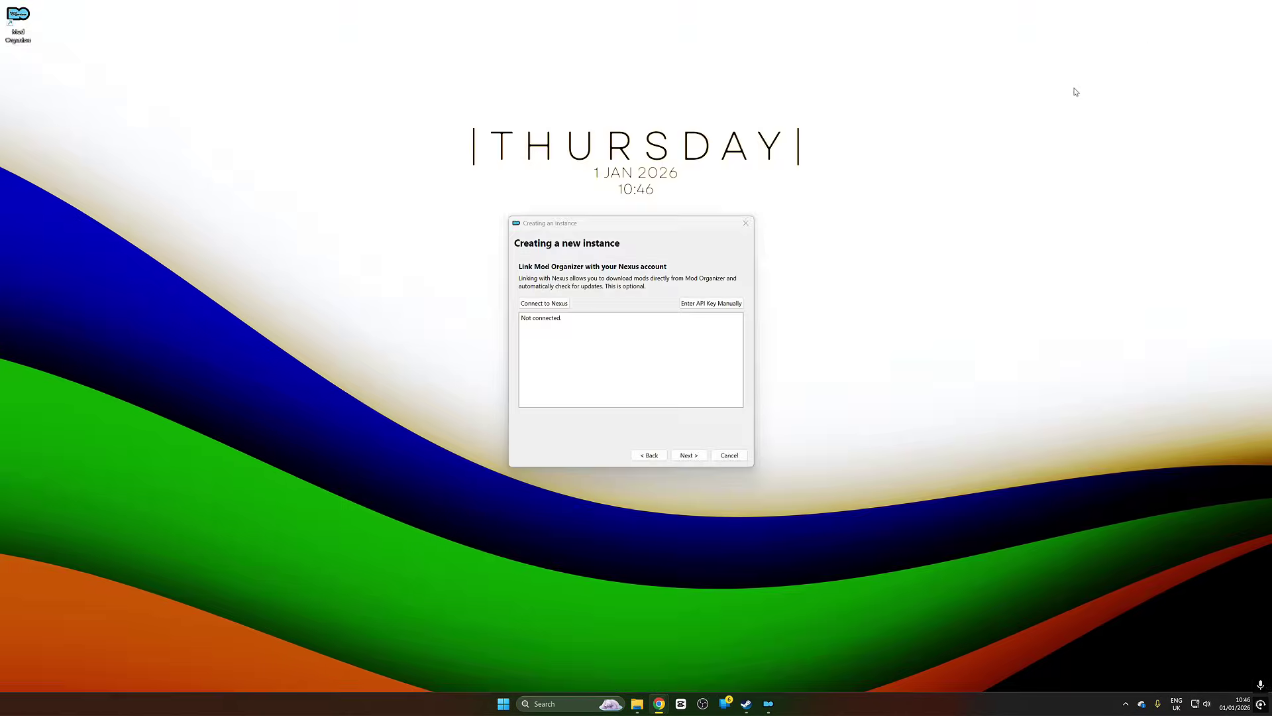
Step: Link Mod Organizer with the Nexus account by authorising the connection in the browser, and return to the instance setup
left_click(544, 305)
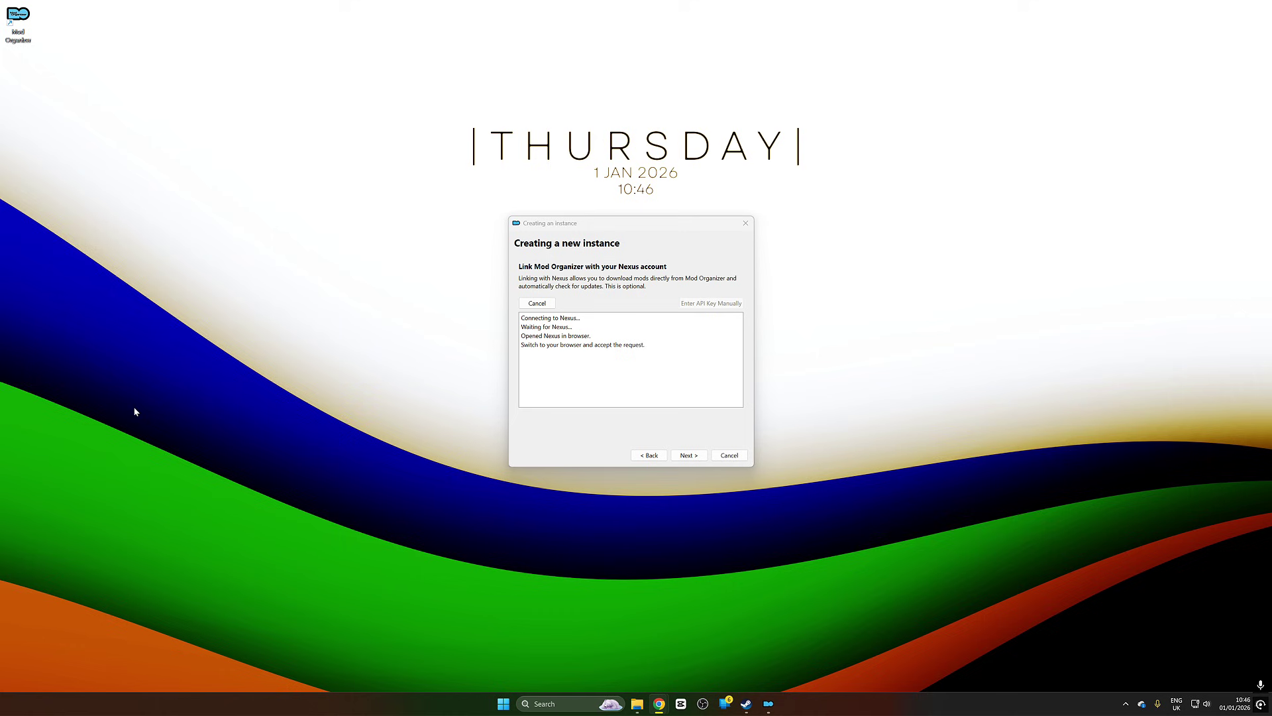
left_click_drag(132, 232, 535, 4)
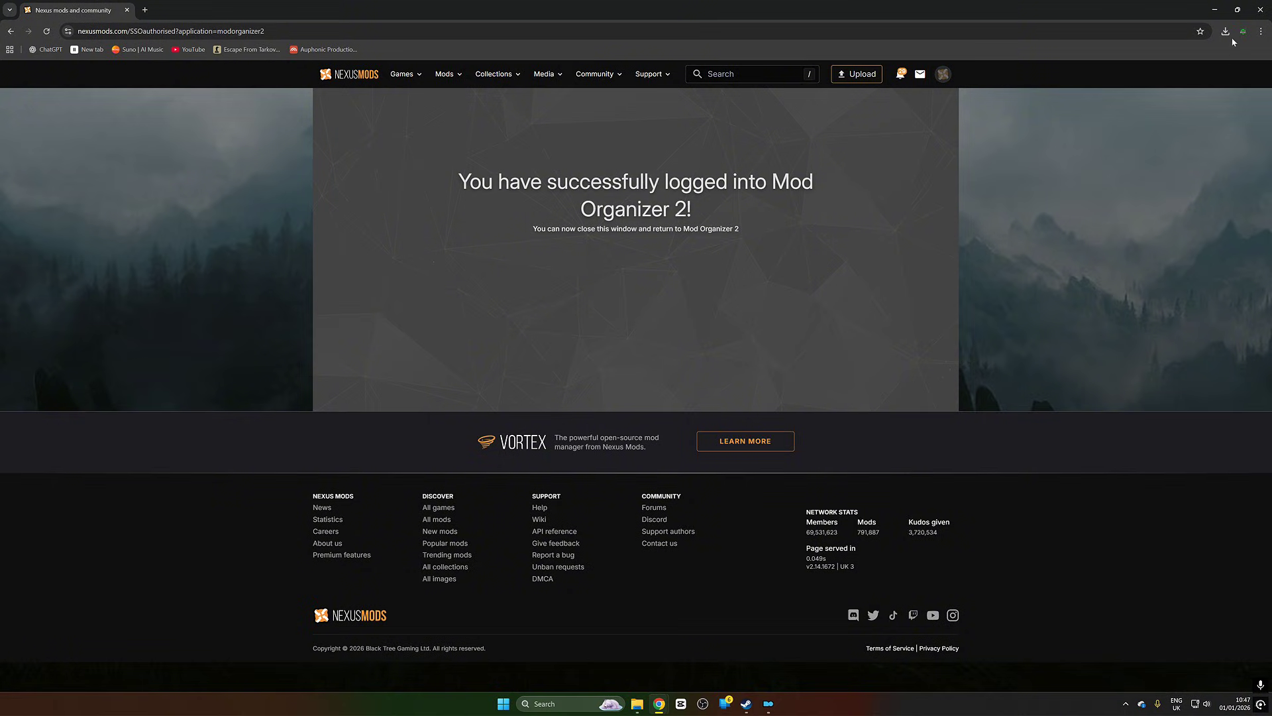
left_click(1222, 10)
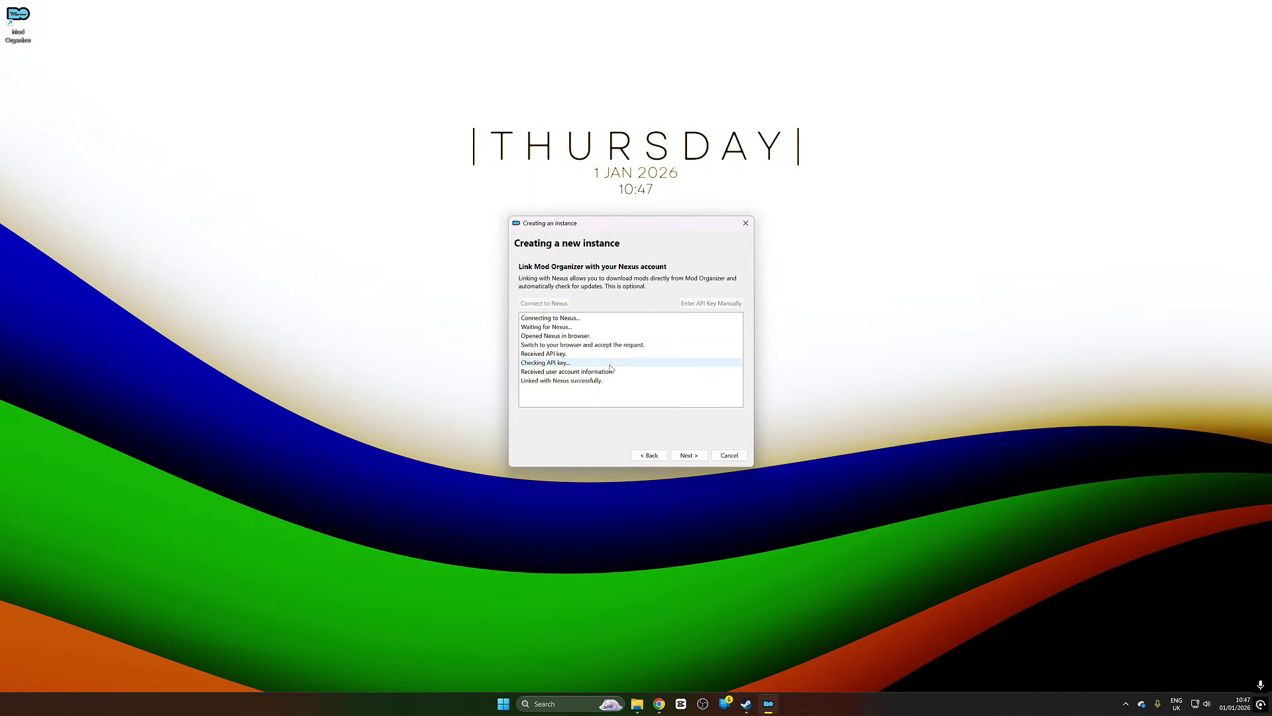
Step: Review the summary of the new Skyrim VR instance and finish creating it
left_click(691, 455)
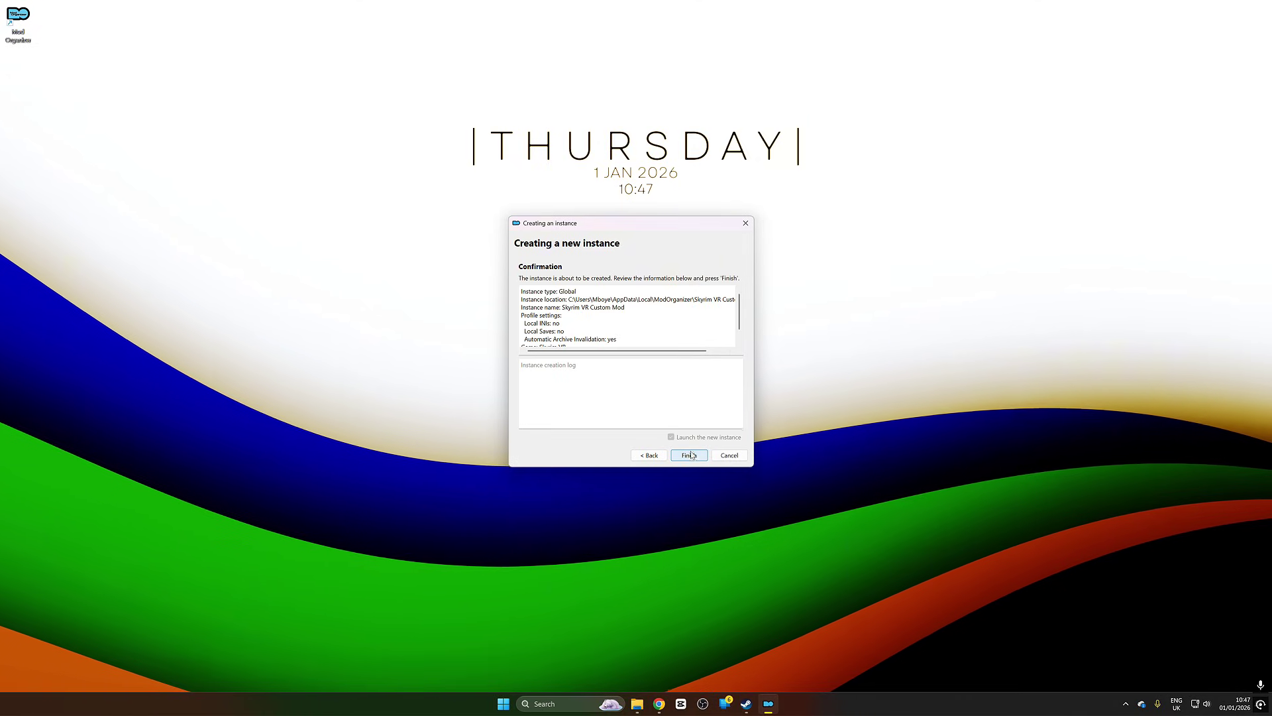
scroll(629, 318, "down", 3)
scroll(630, 318, "up", 3)
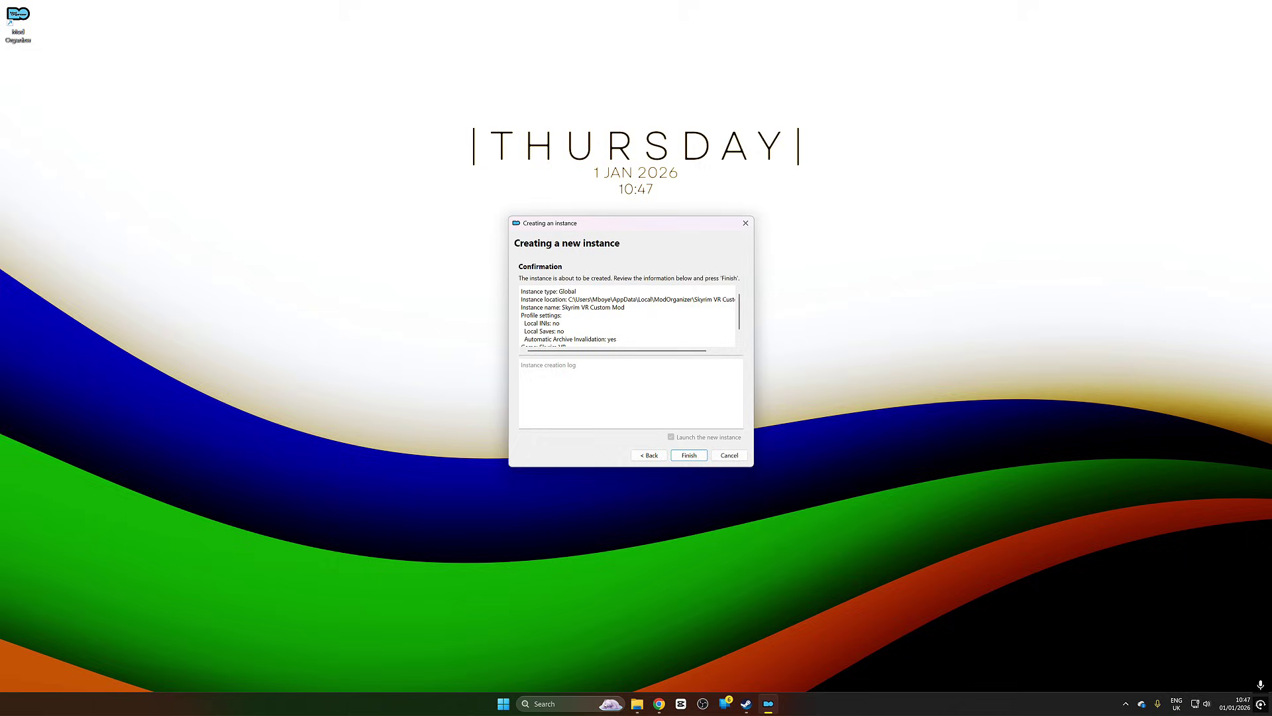
left_click(688, 457)
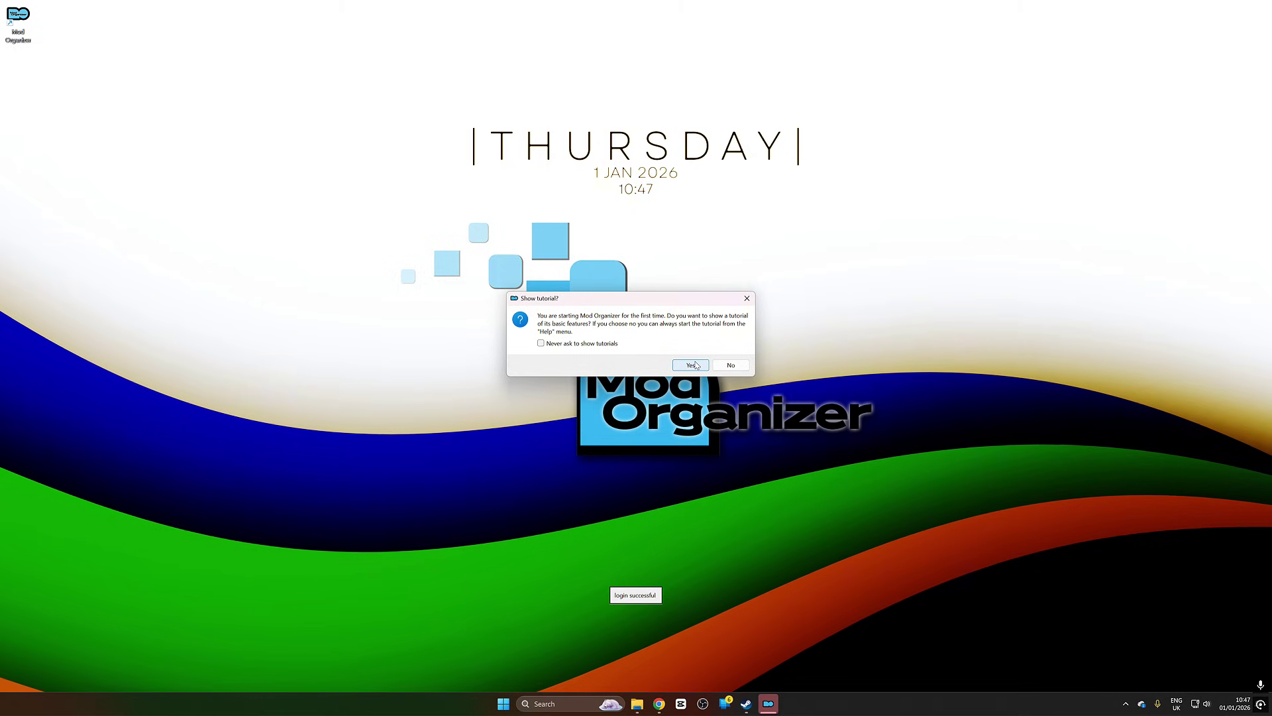
Step: Decline the Mod Organizer tutorial and choose Do Nothing for the default category setup
left_click(731, 365)
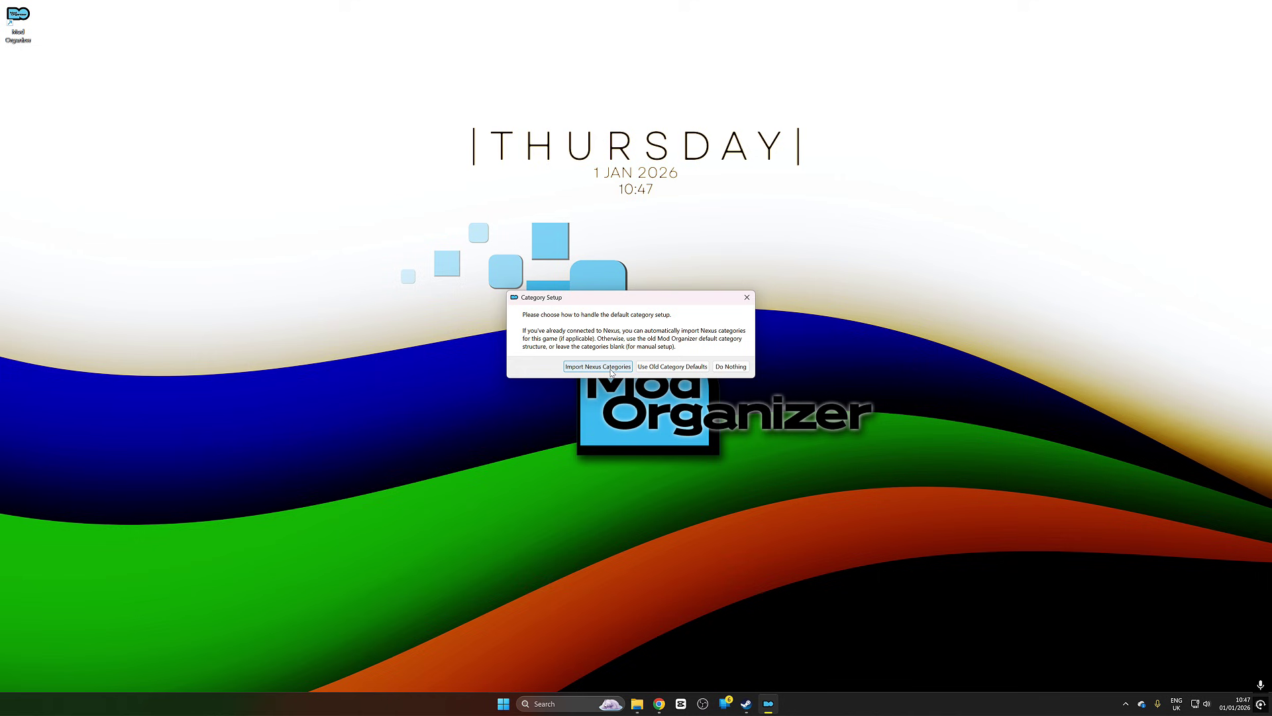
left_click(735, 367)
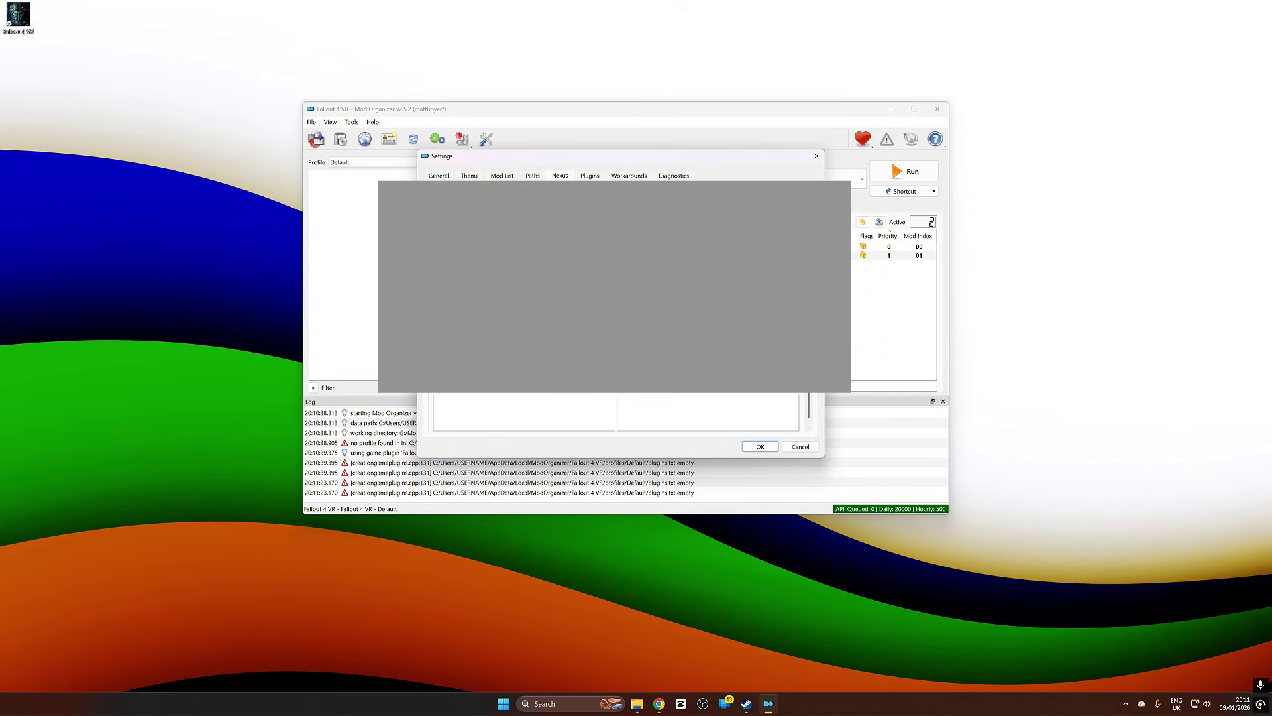
Step: Confirm the Mod Organizer settings, and download the Fallout 4 VR build 0.6.21 7z archive from the F4SE website in the browser
left_click(762, 446)
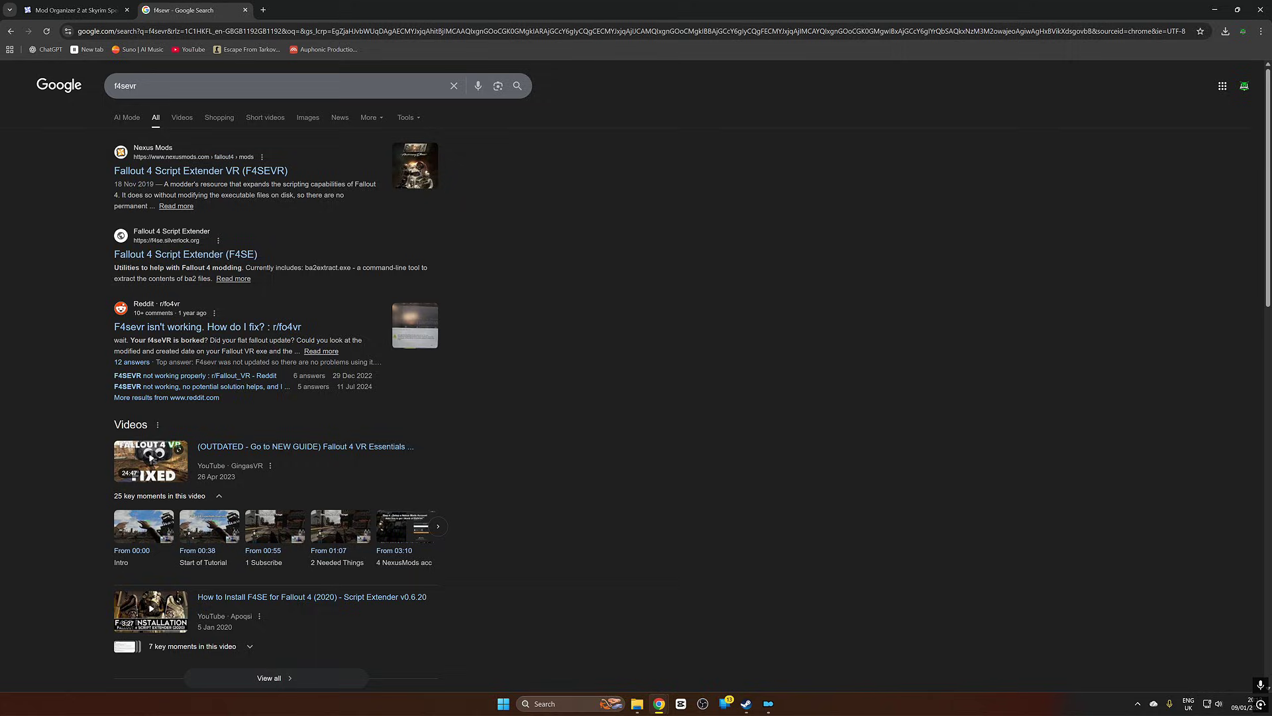
left_click(159, 255)
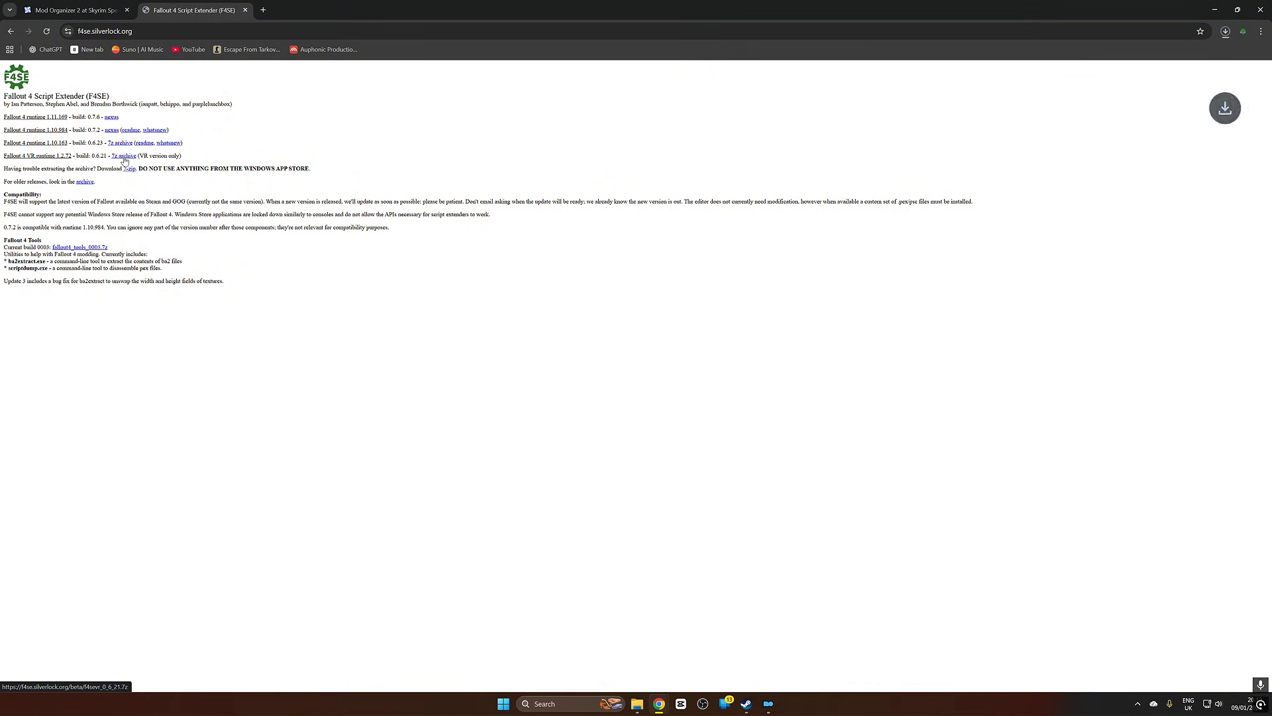
left_click(124, 157)
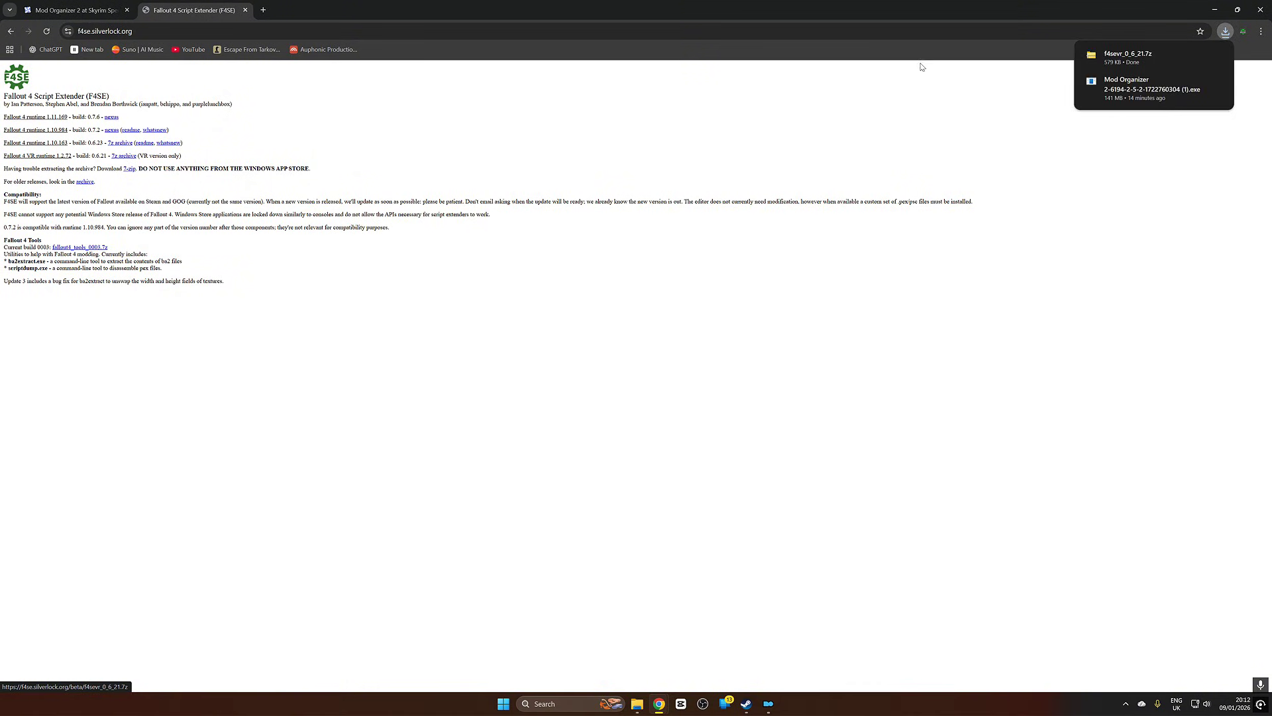
Step: Place the downloaded f4sevr_0_6_21.7z archive on the desktop, and close the browser and Mod Organizer
double_click(1004, 15)
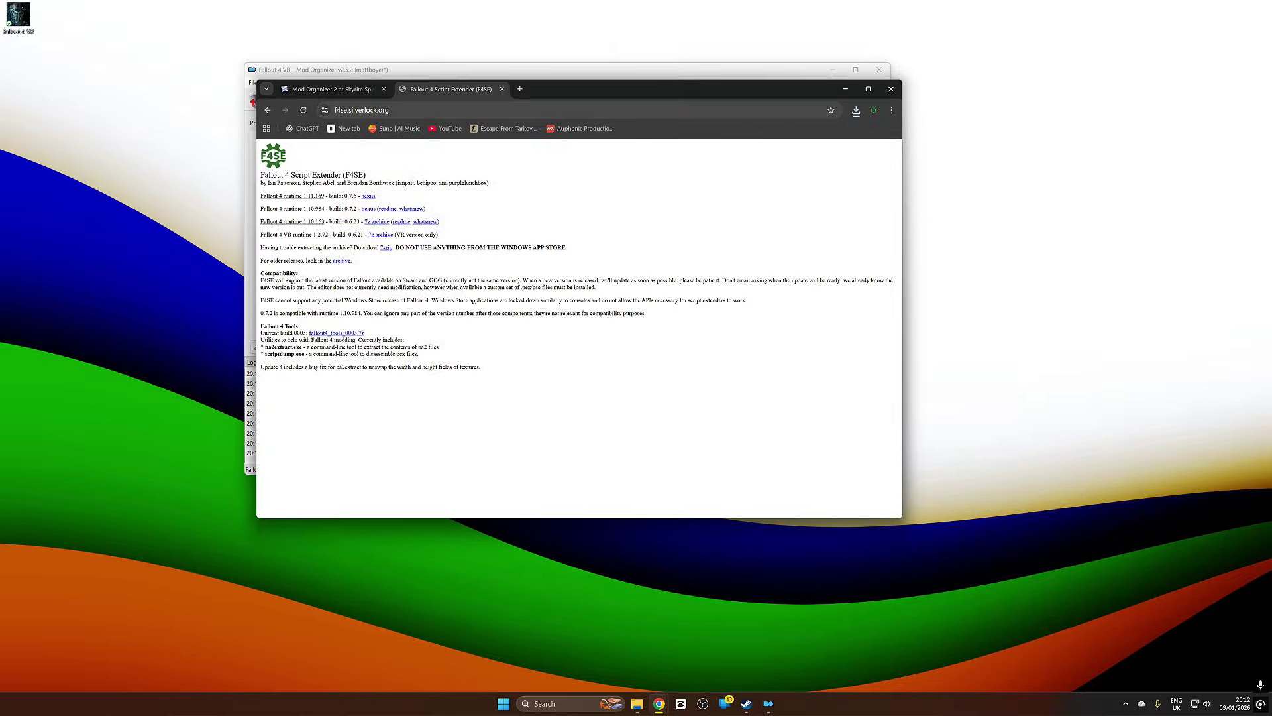
left_click(856, 110)
left_click_drag(792, 162, 91, 32)
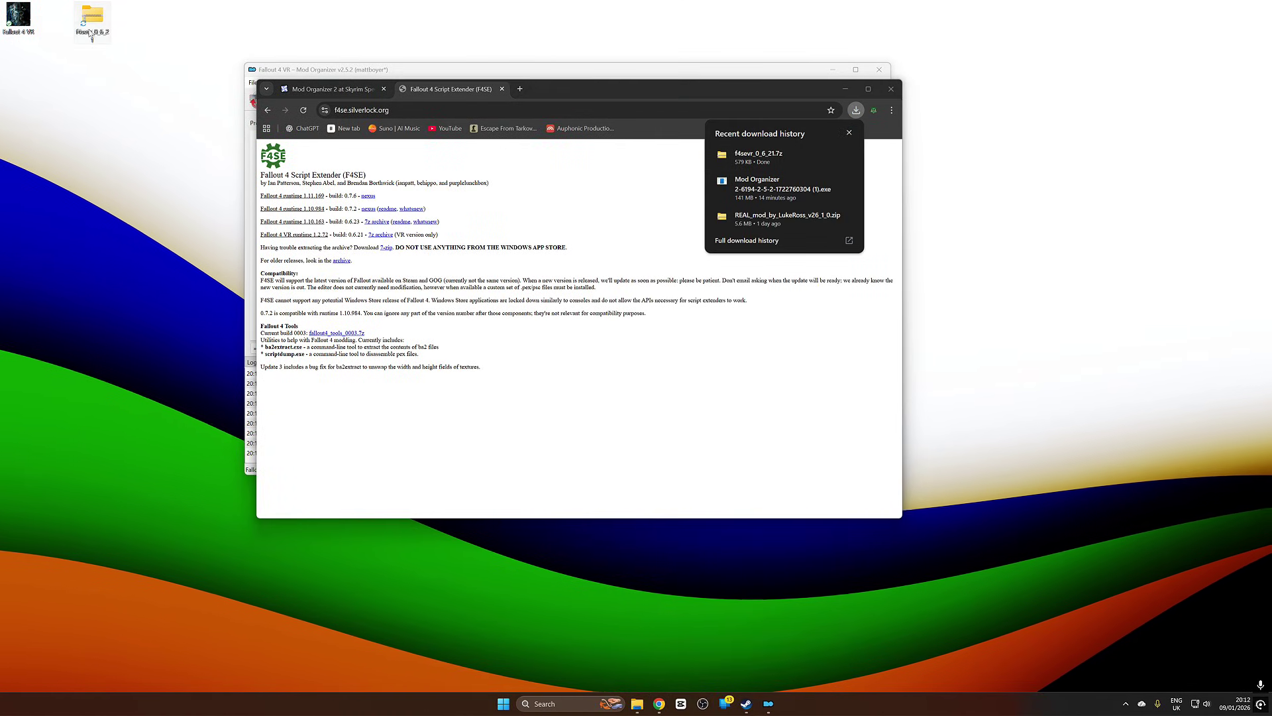
left_click(890, 96)
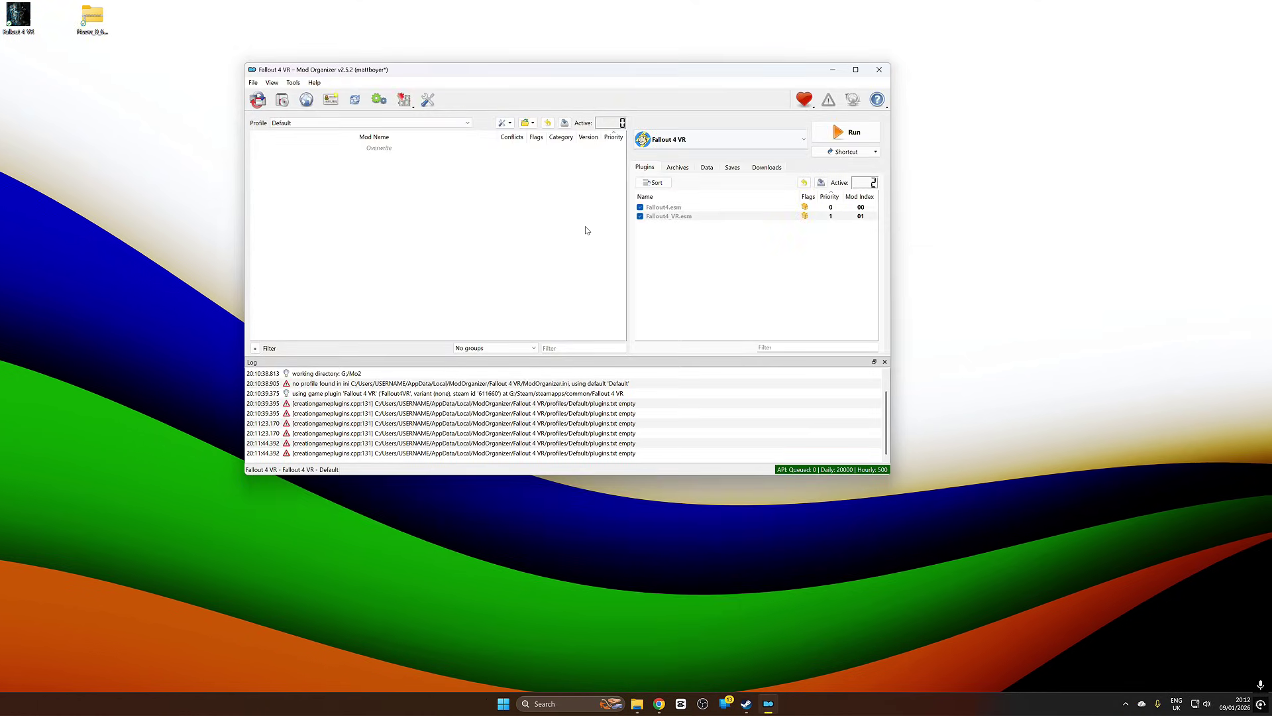
left_click(879, 69)
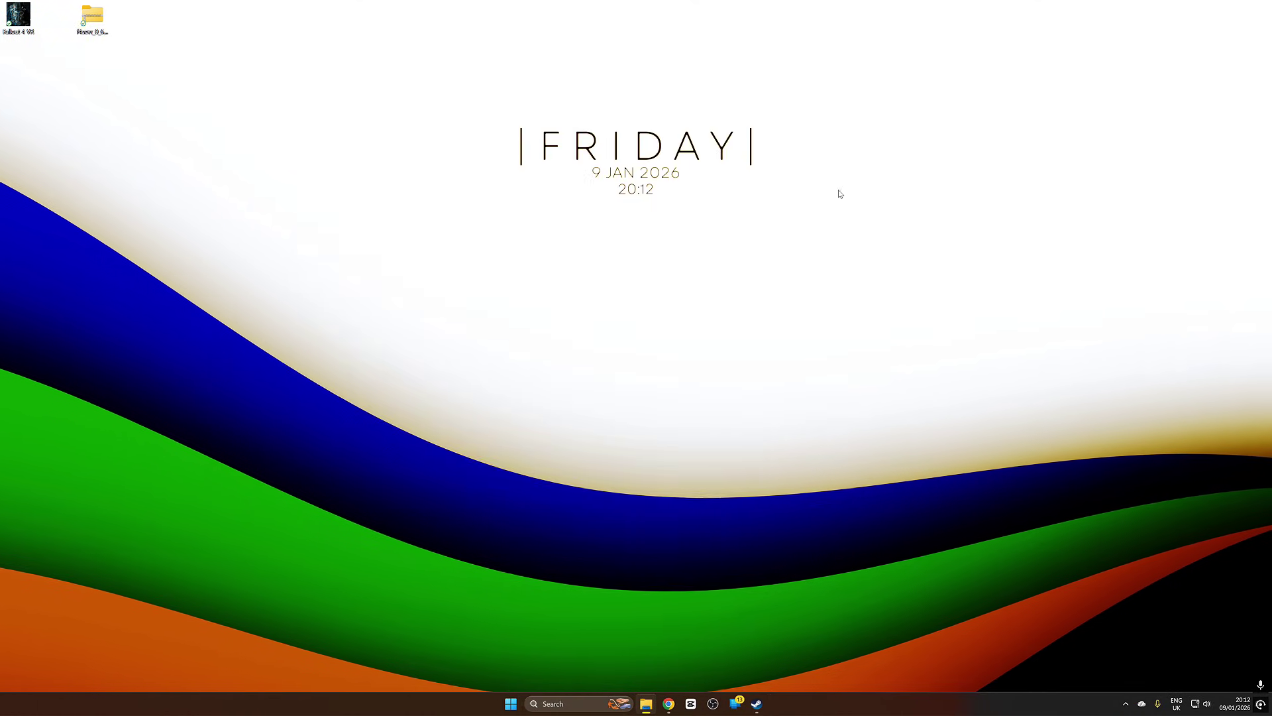
Step: Switch to Steam and open the installation folder of Fallout 4 VR through the game's properties
left_click(758, 703)
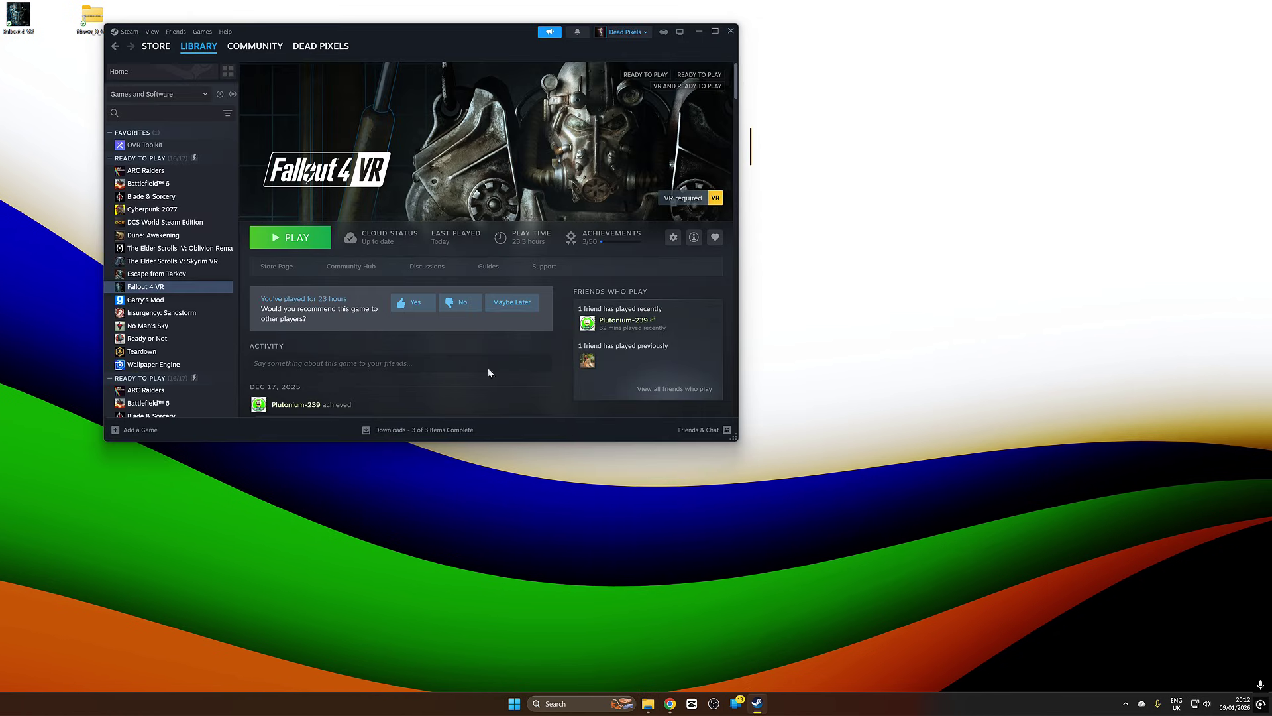
right_click(148, 287)
left_click(174, 381)
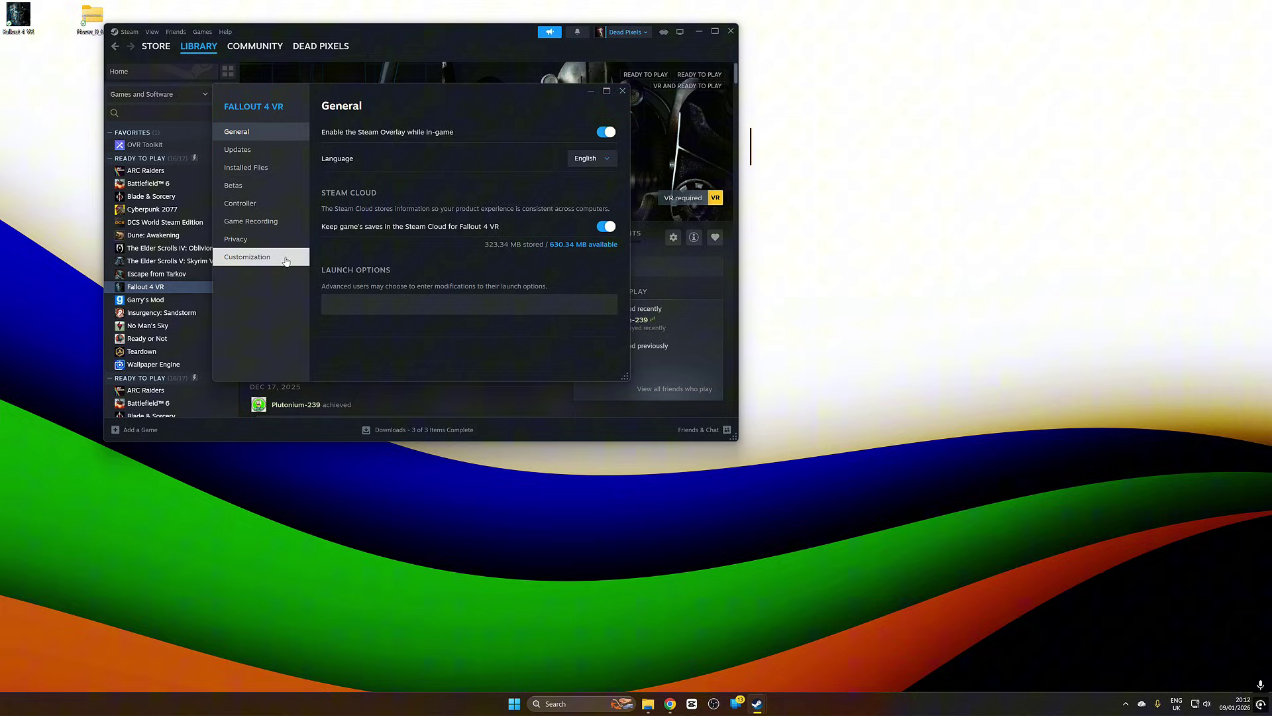
left_click(246, 165)
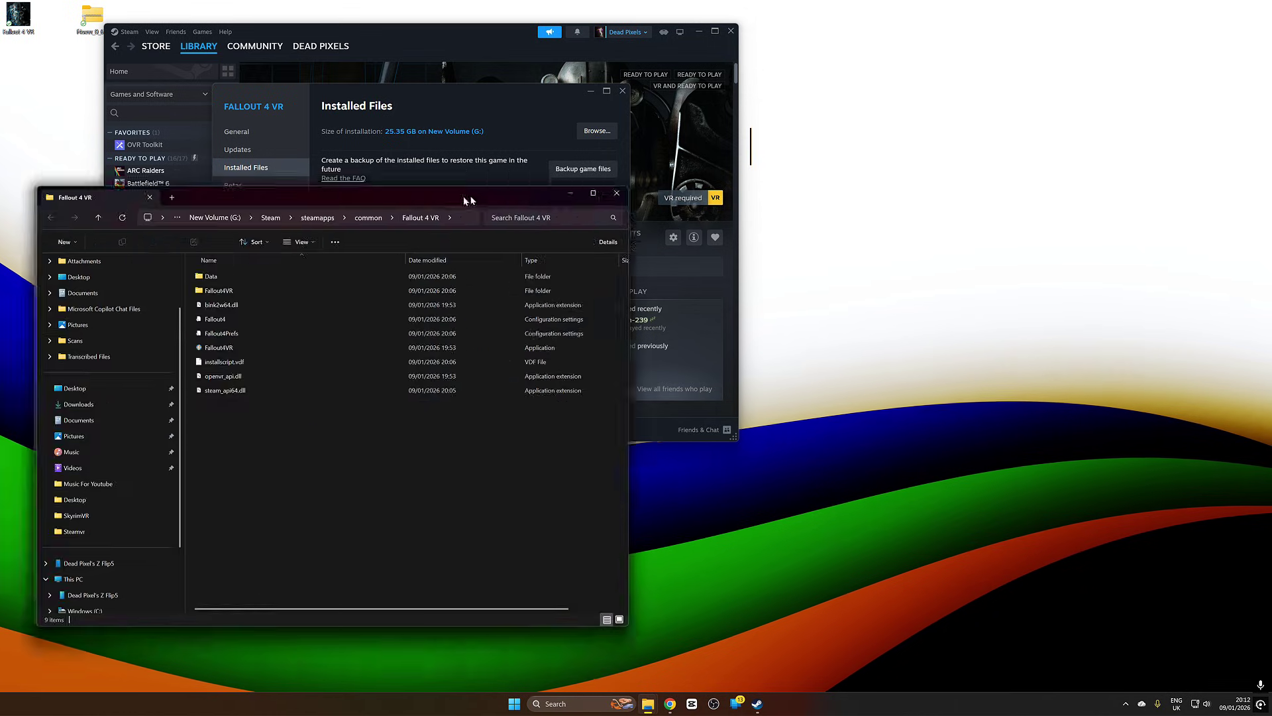
left_click_drag(426, 193, 742, 134)
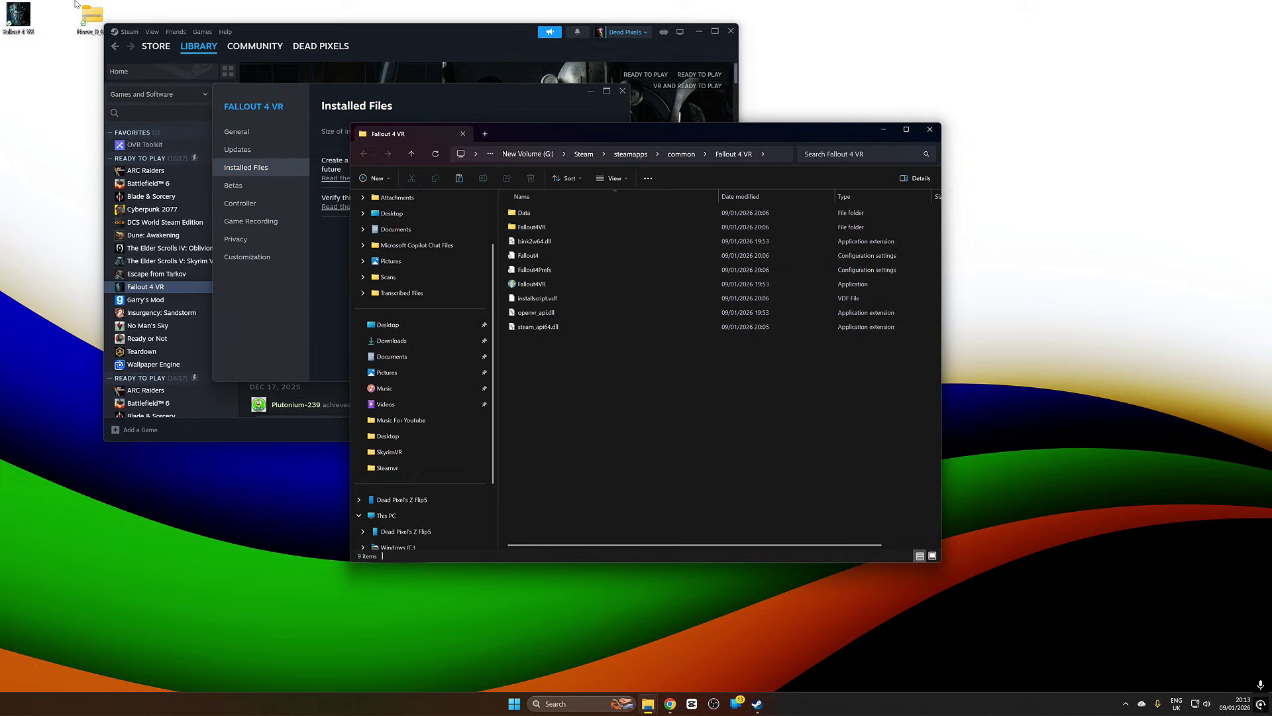
Step: Open the f4sevr_0_6_21 folder inside the desktop archive and arrange it beside the Fallout 4 VR game folder
left_click_drag(98, 33, 24, 81)
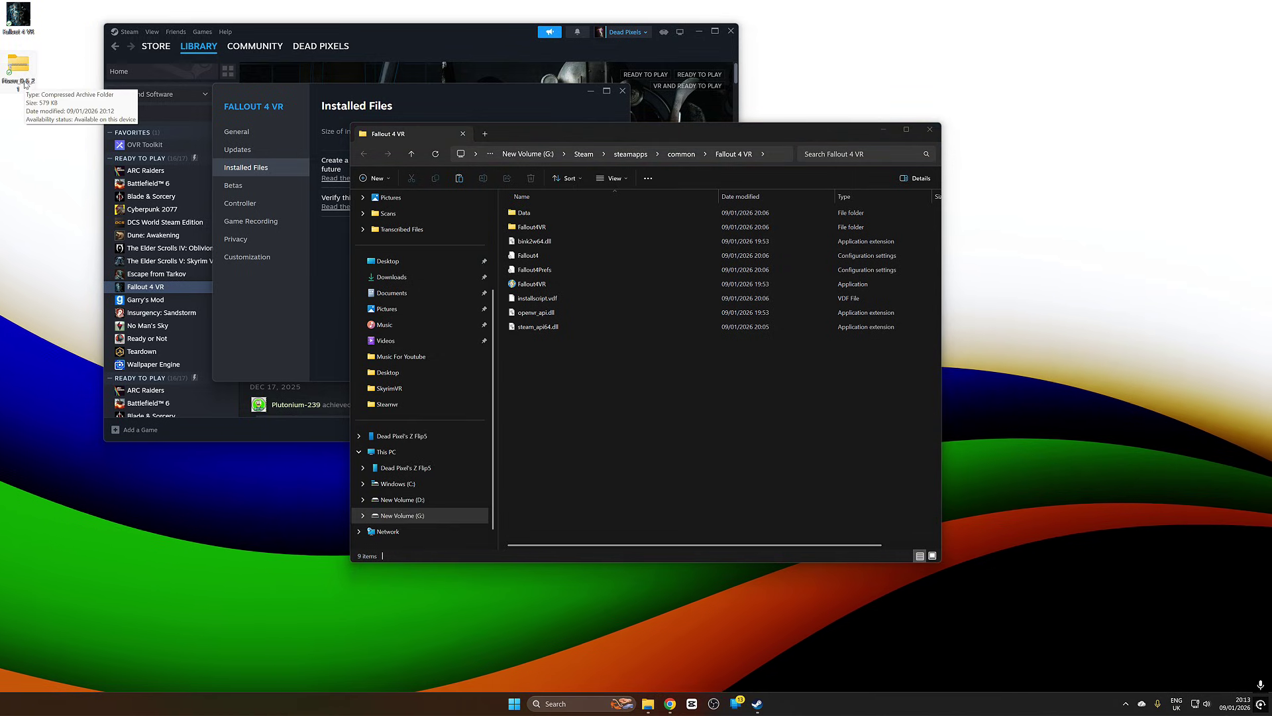
double_click(24, 82)
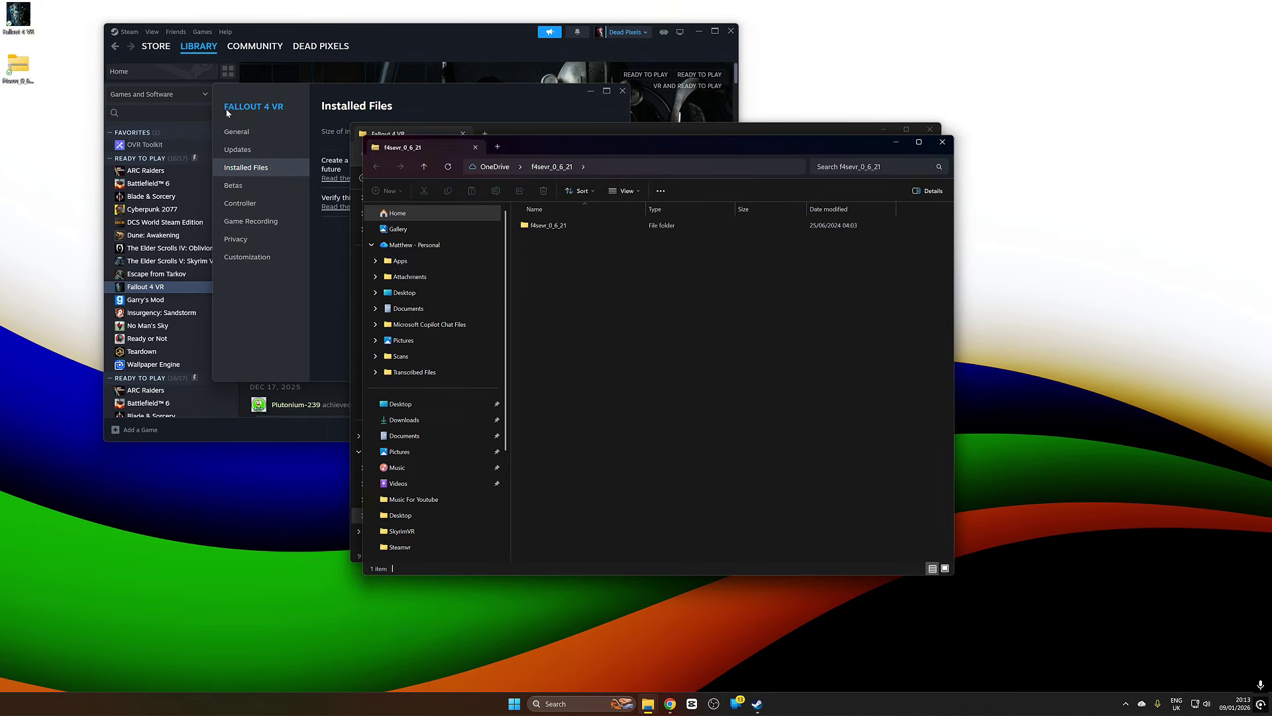
left_click_drag(506, 148, 881, 118)
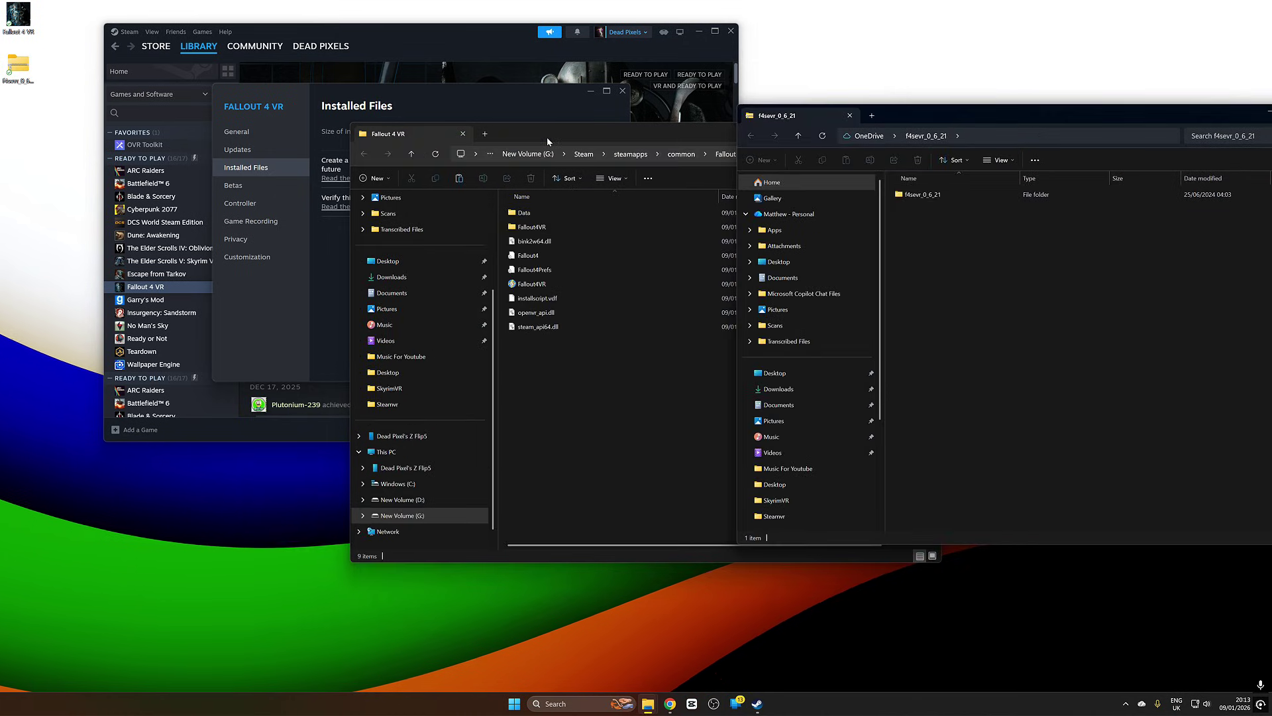
left_click_drag(546, 136, 313, 116)
double_click(943, 194)
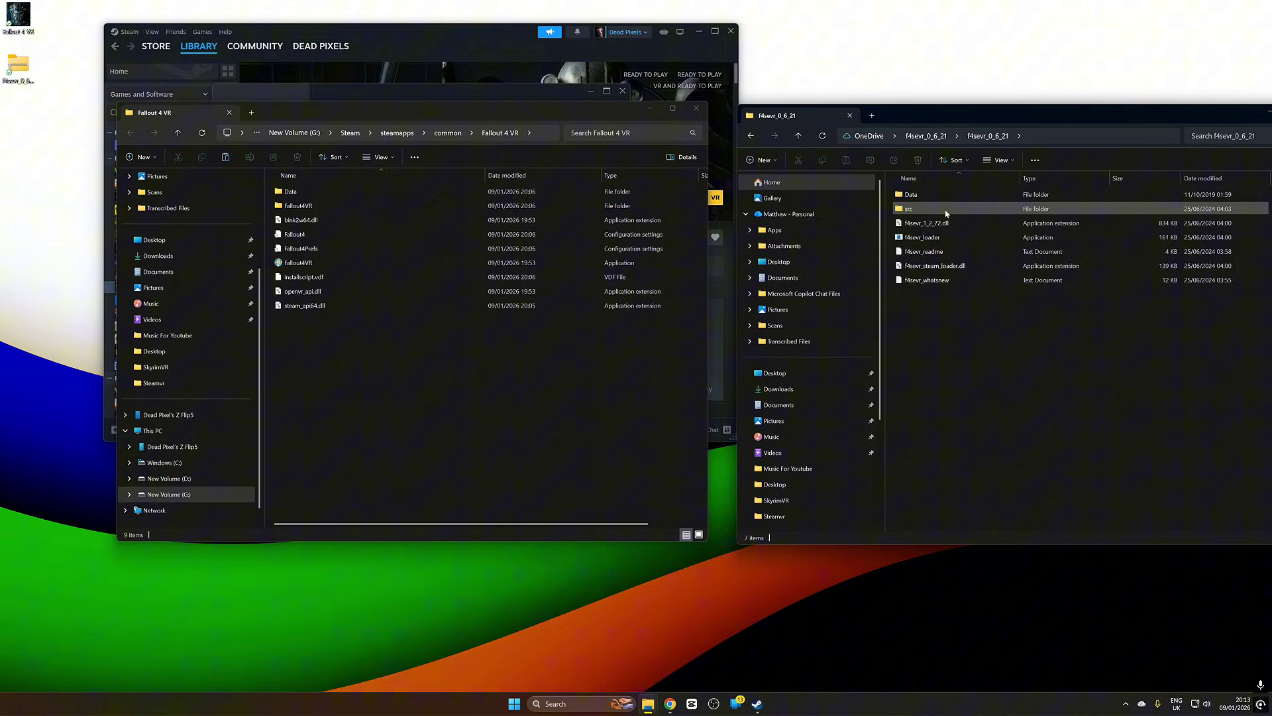
Step: Copy all files and folders from the f4sevr_0_6_21 archive folder into the Fallout 4 VR game folder
left_click_drag(1020, 339, 899, 196)
left_click_drag(911, 195, 321, 434)
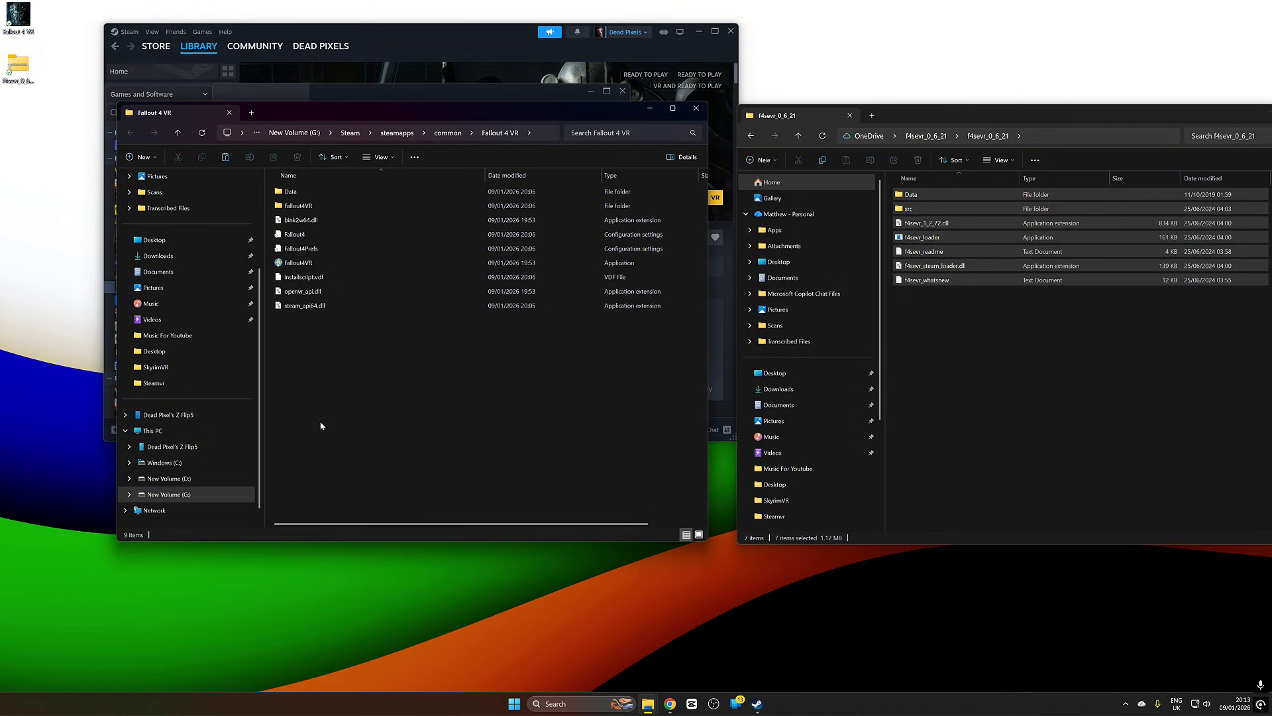
left_click(426, 438)
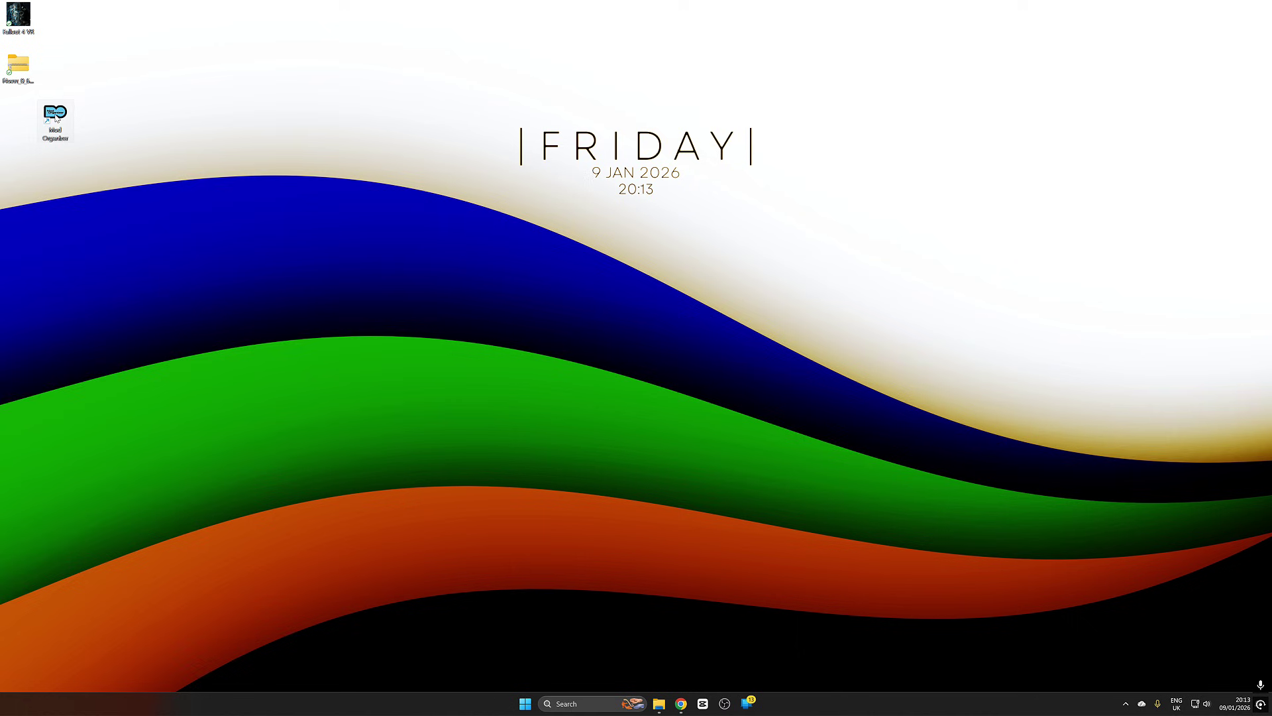
Step: Open Mod Organizer and add f4sevr_loader from the Fallout 4 VR game folder as a new executable
double_click(56, 114)
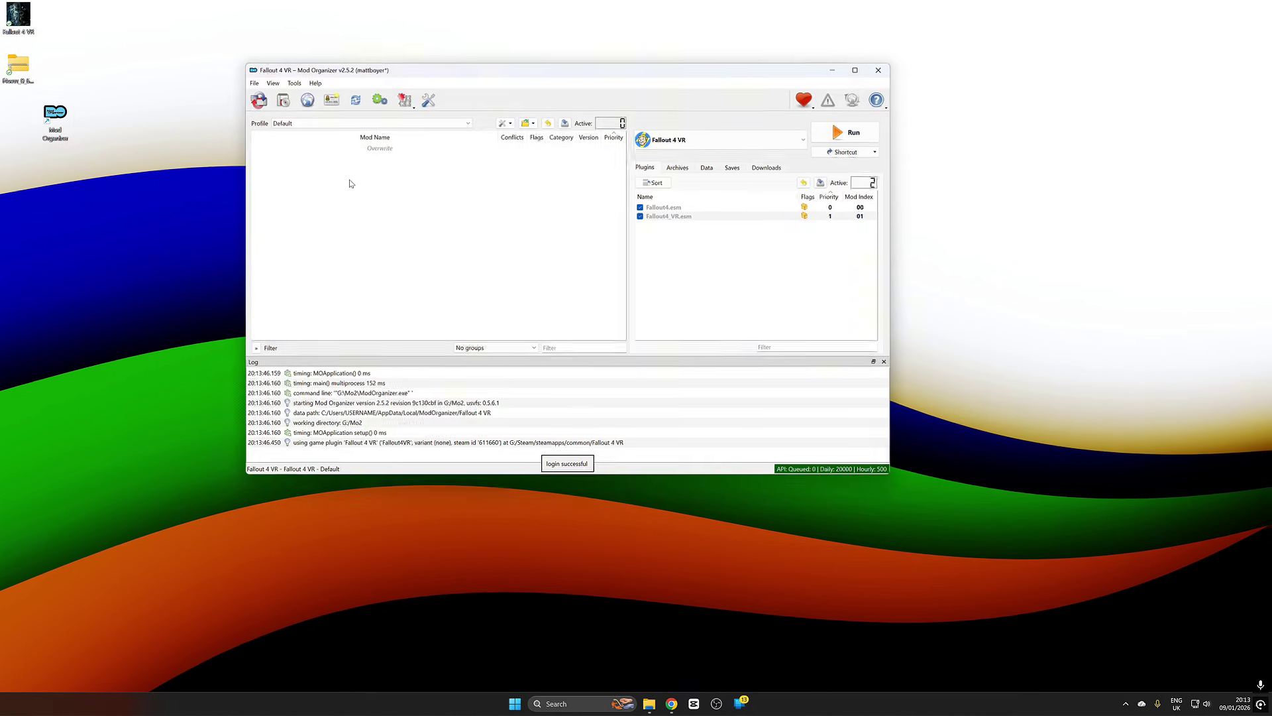
left_click(700, 140)
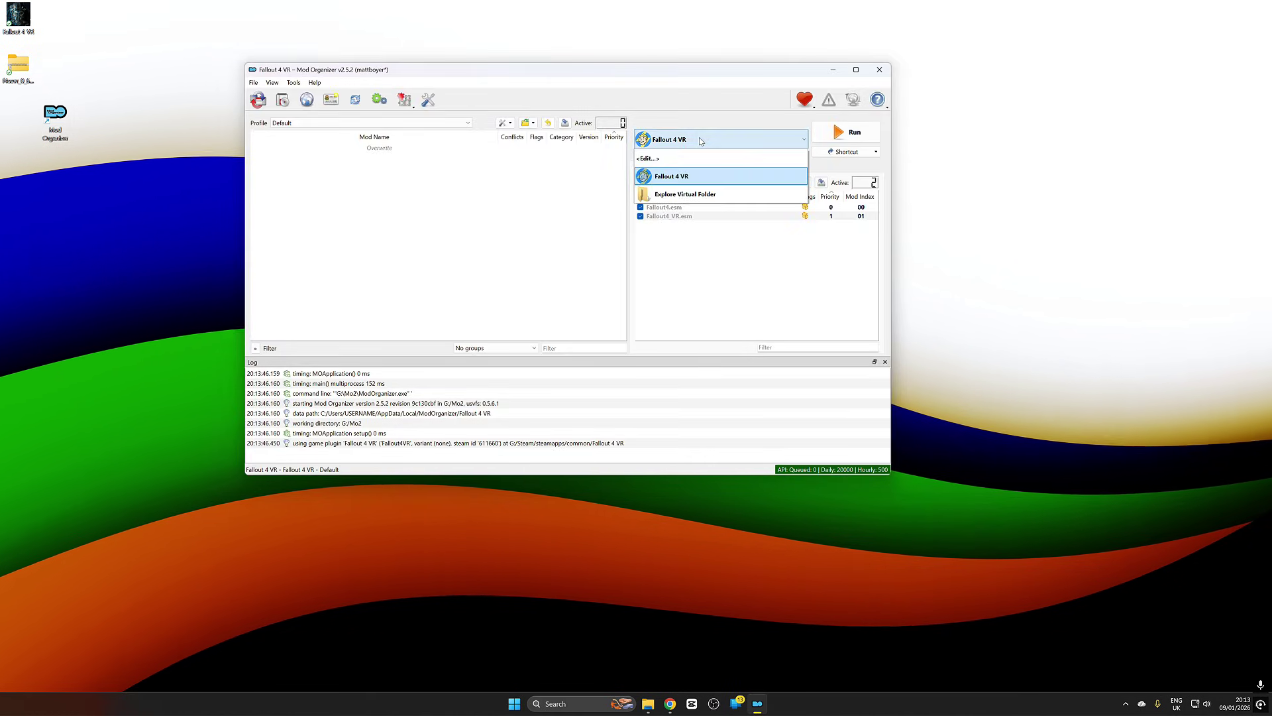
left_click(662, 160)
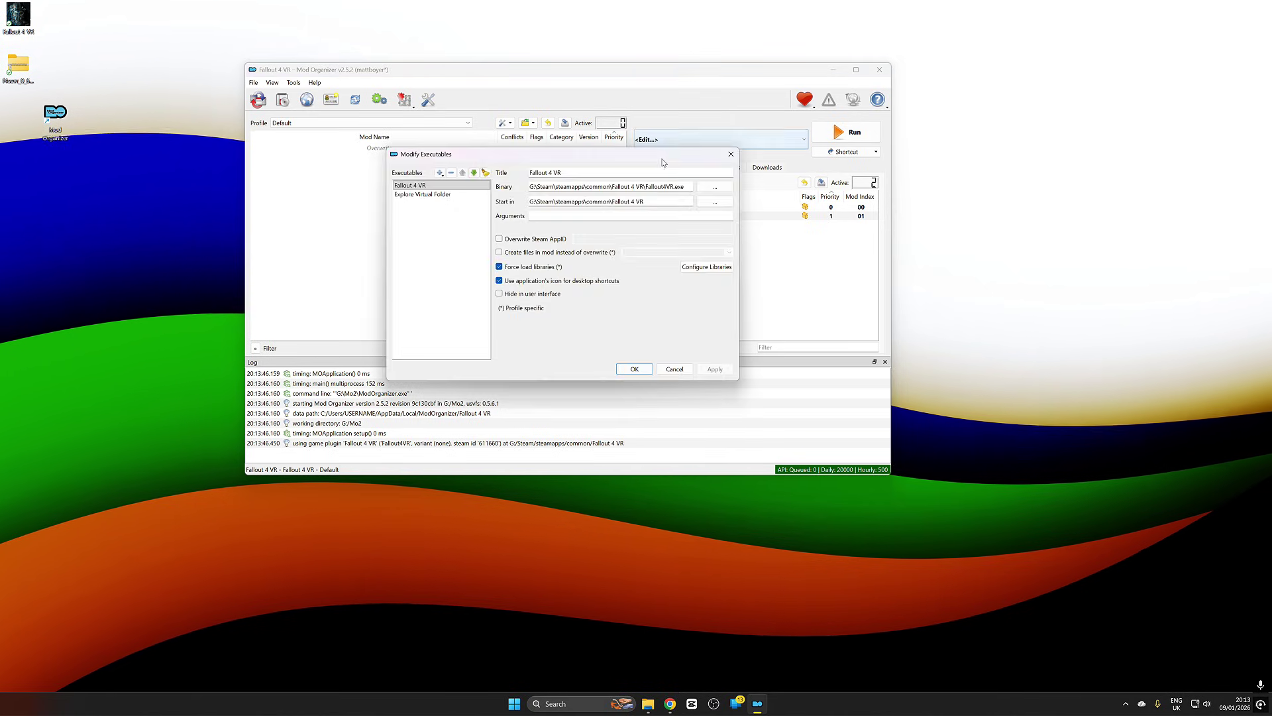
left_click(440, 174)
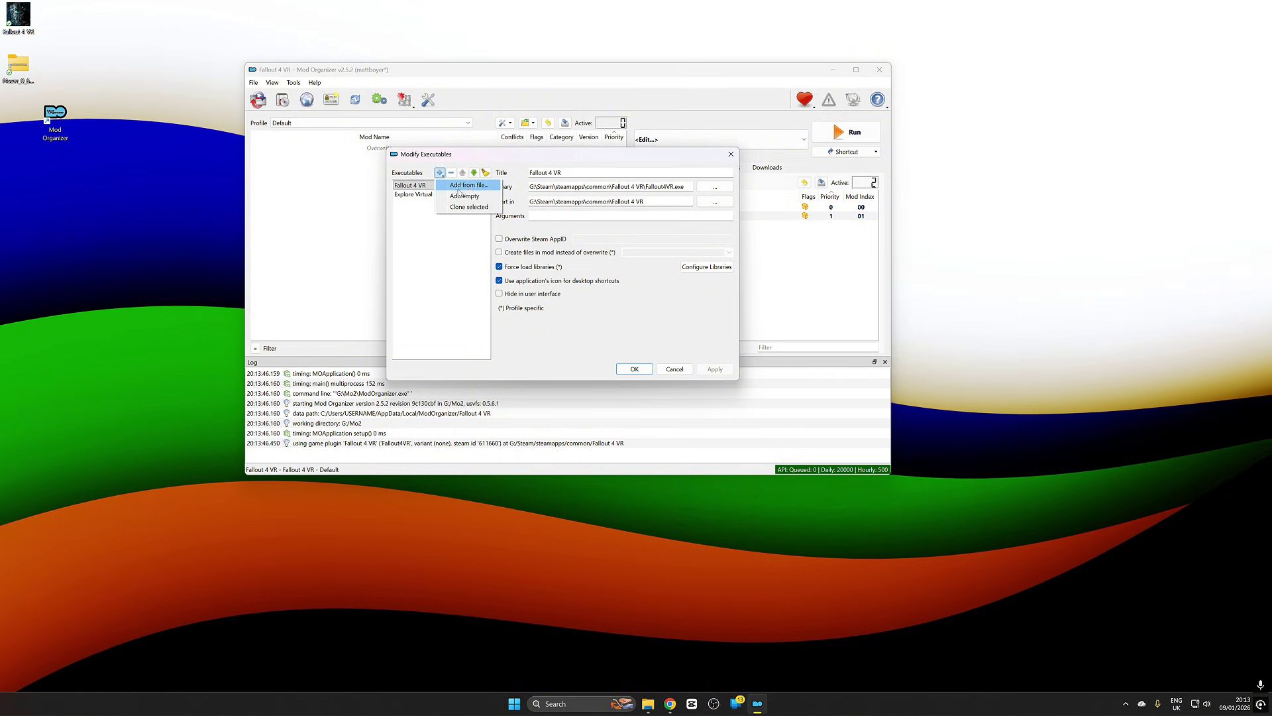
left_click(459, 188)
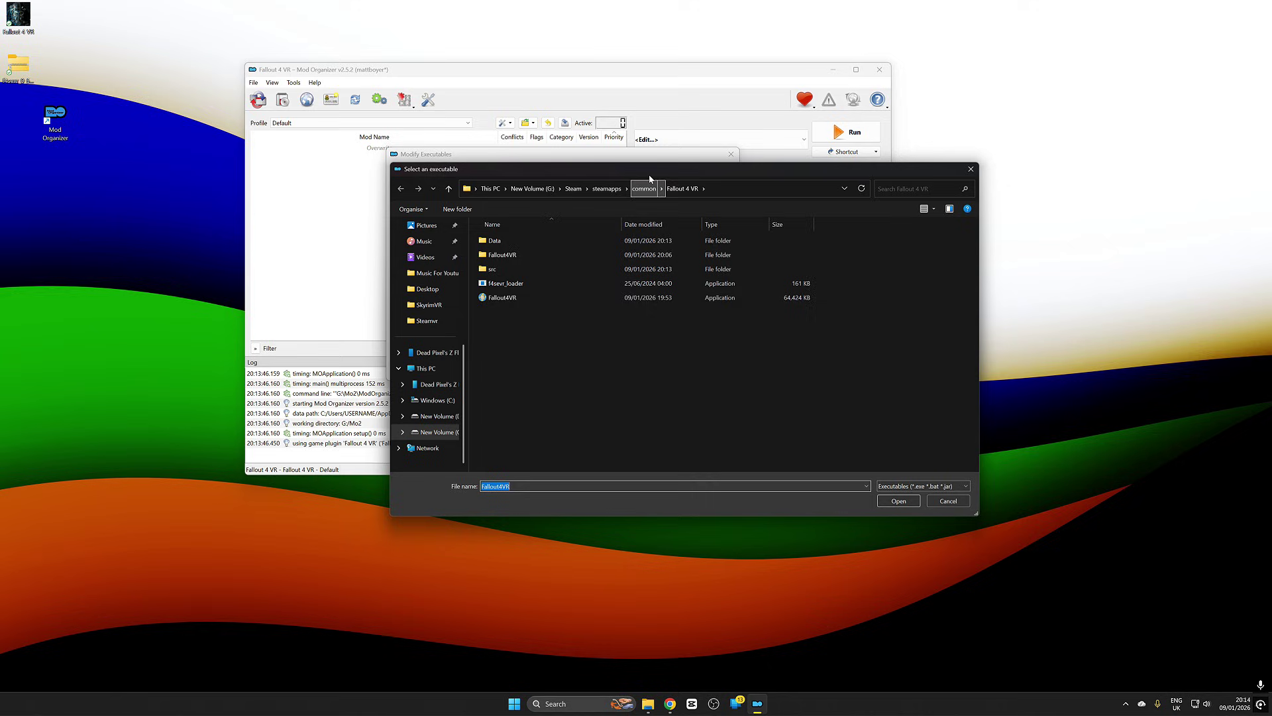
double_click(510, 287)
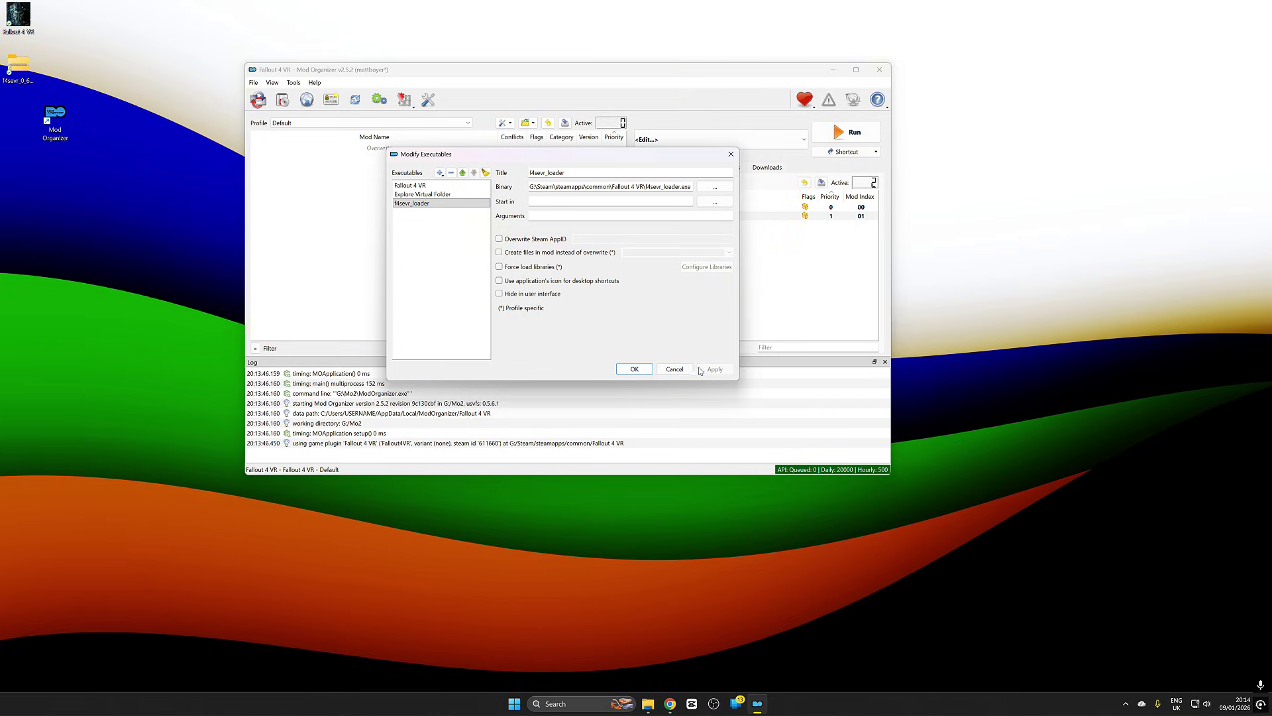
left_click(633, 369)
Step: Choose f4sevr_loader as the active executable and run it
left_click(695, 140)
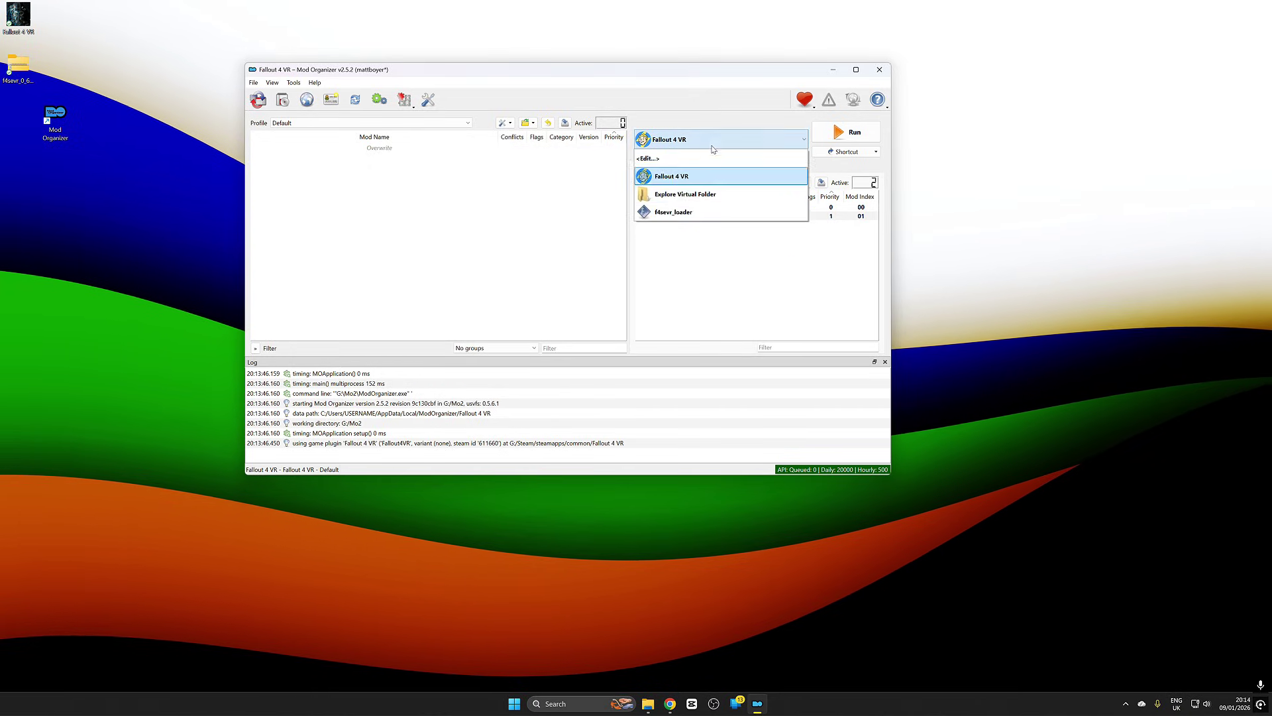
left_click(529, 194)
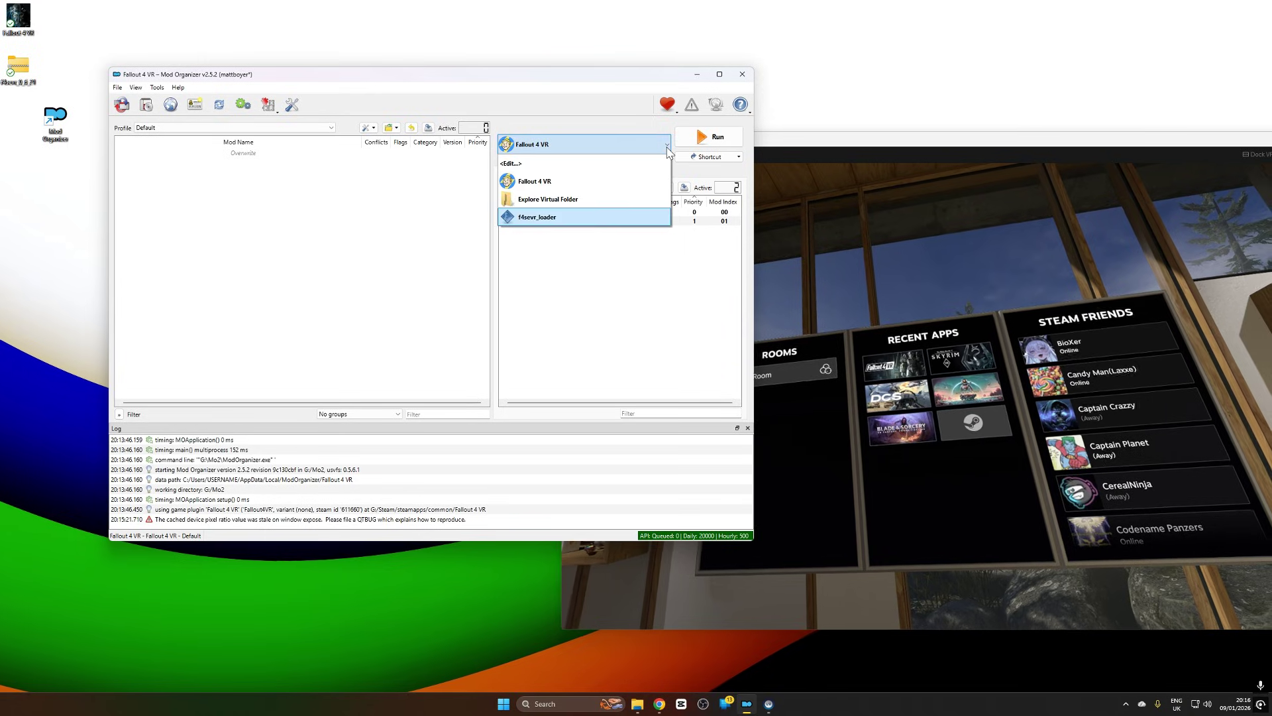
left_click(538, 219)
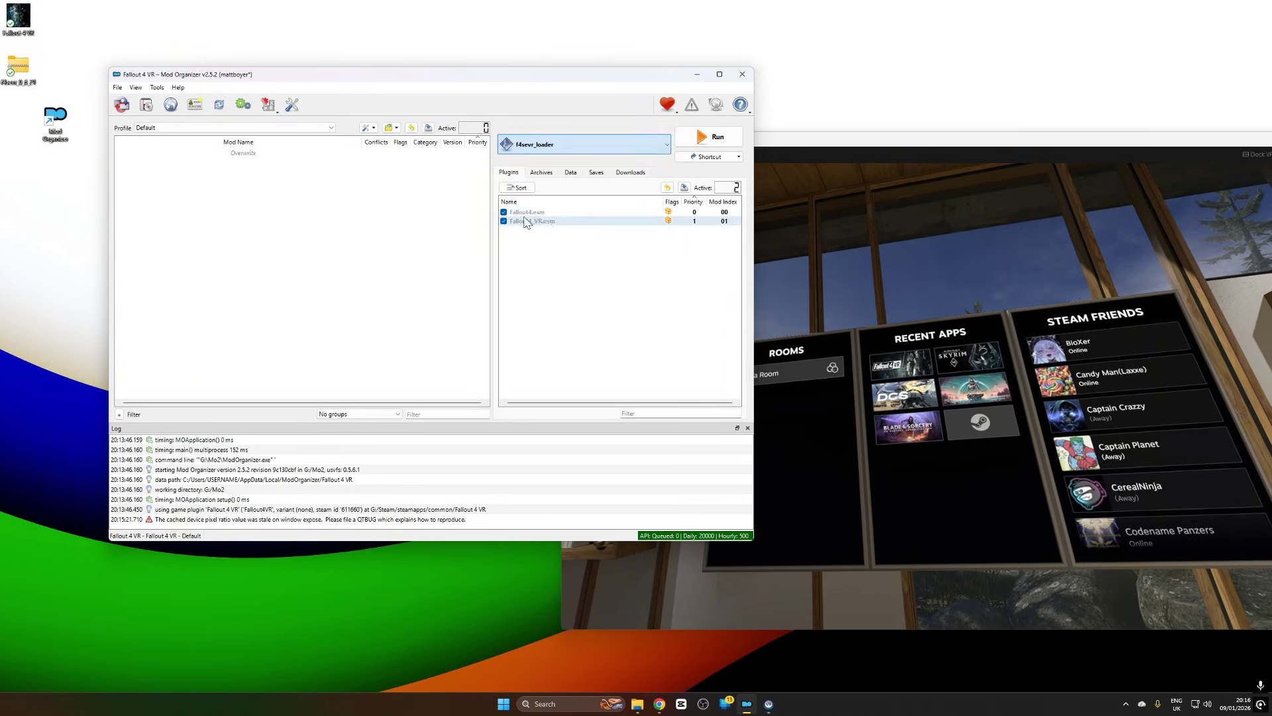
left_click(695, 139)
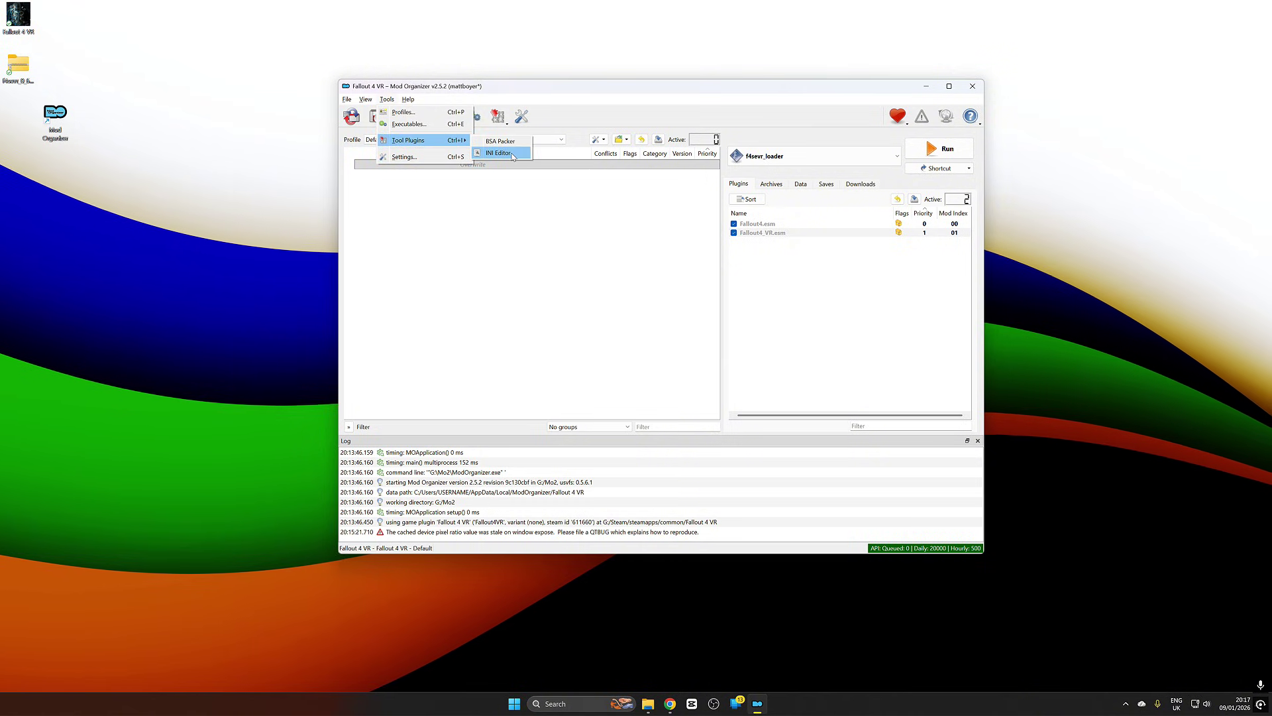
Step: Open fallout4custom.ini in the INI Editor and check the bInvalidateOlderFiles and sResourceDataDirsFinal entries under [Archive]
left_click(511, 154)
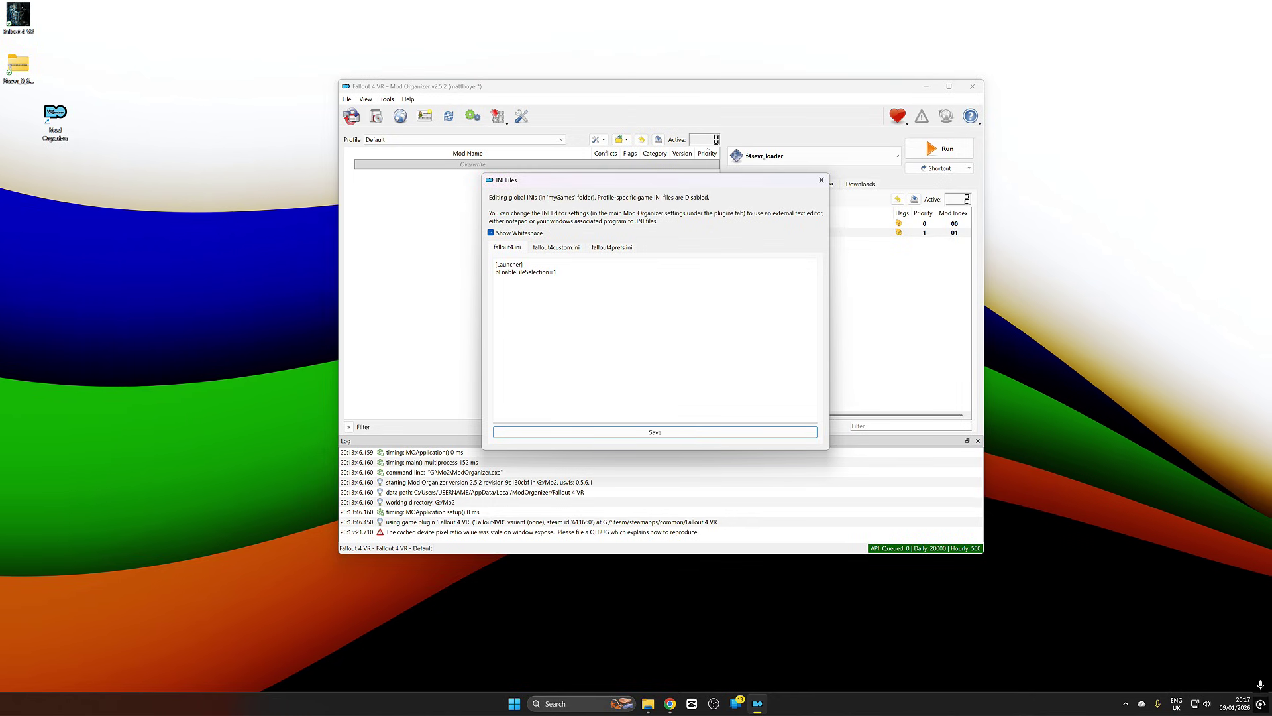
left_click(567, 247)
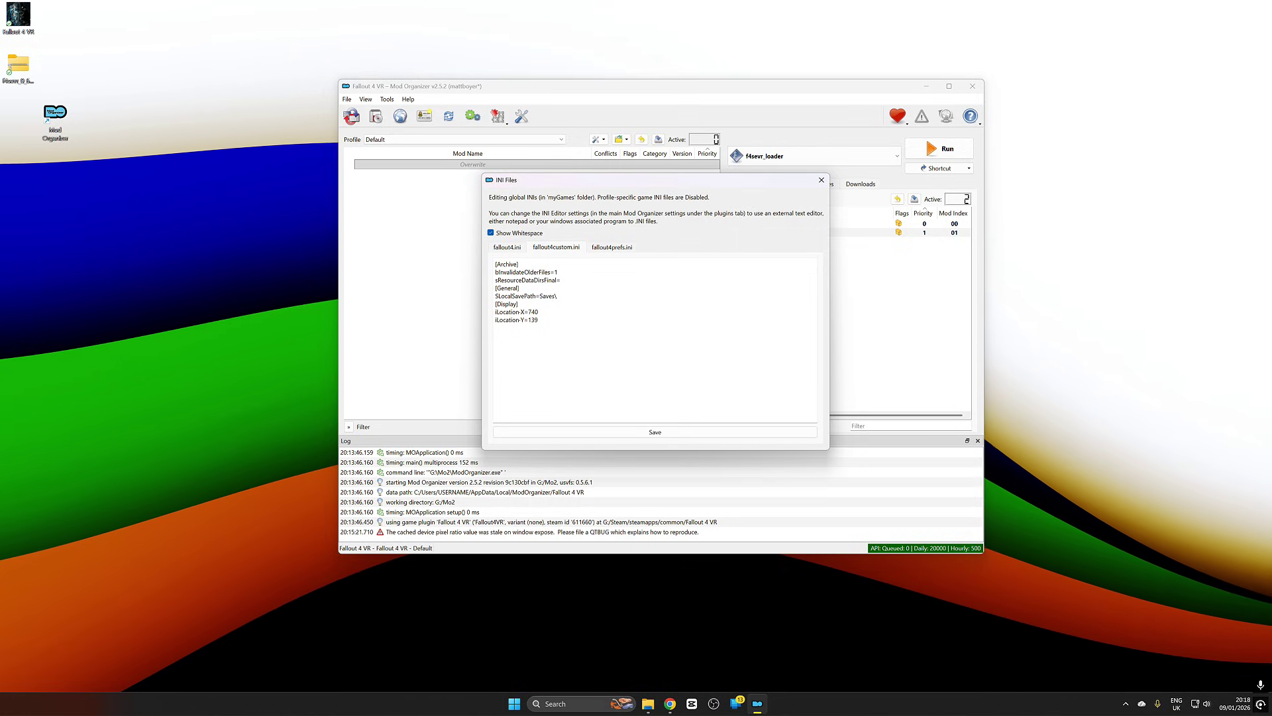
left_click_drag(495, 272, 558, 272)
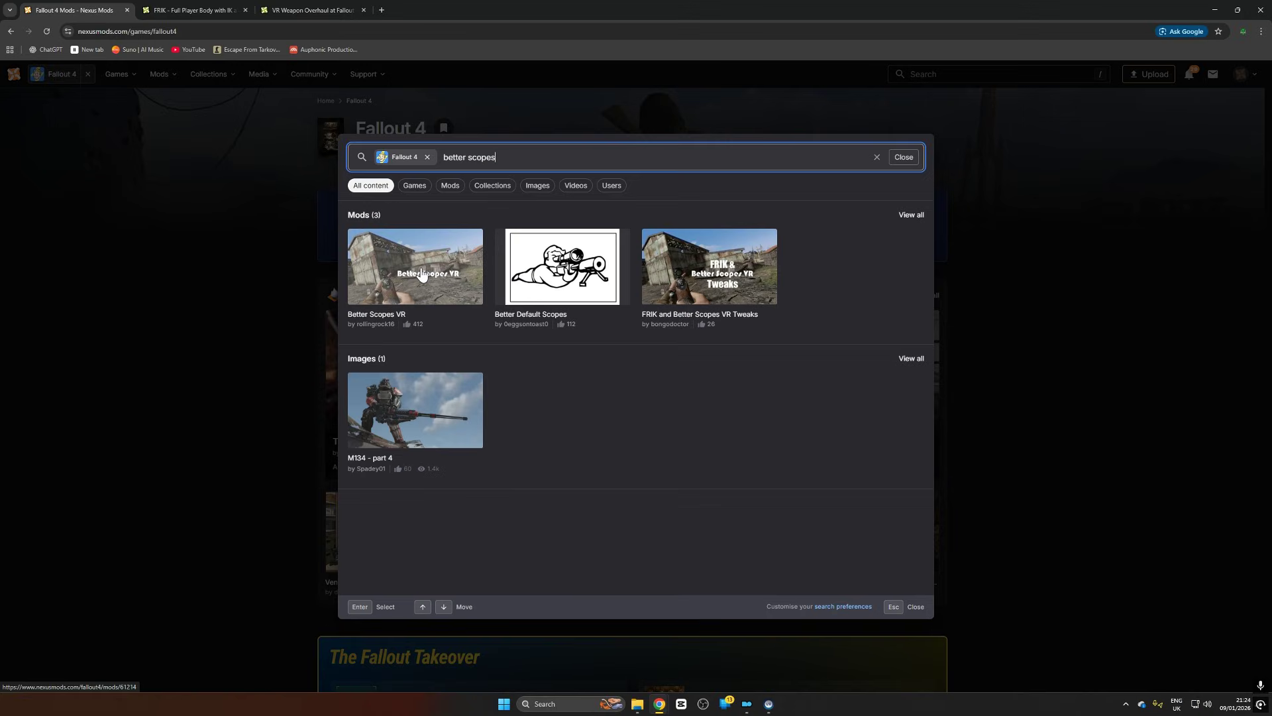
Step: In the browser, open the Better Scopes VR mod in a new tab from the search results and close the search
right_click(420, 268)
left_click(448, 278)
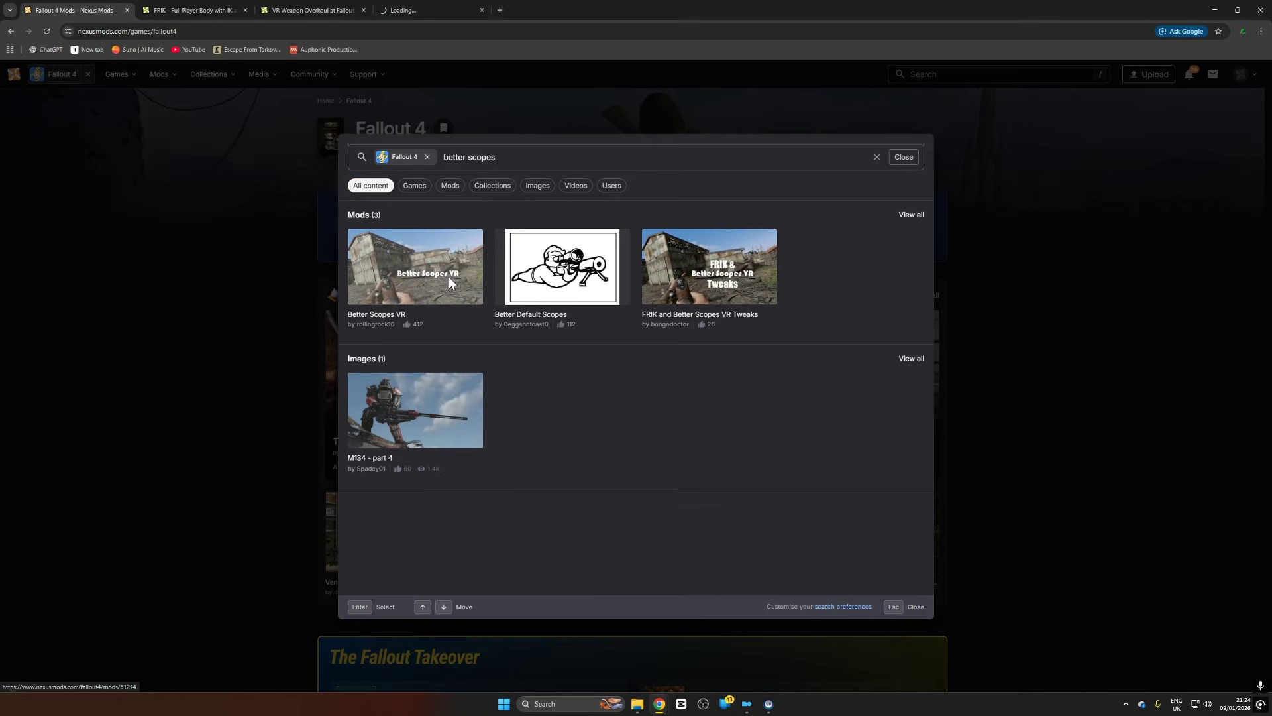
left_click(904, 157)
Step: Download FRIK 77.8 through the mod manager, opening its VR Address Library for F4SEVR requirement in a new tab, and close the FRIK page
left_click(176, 11)
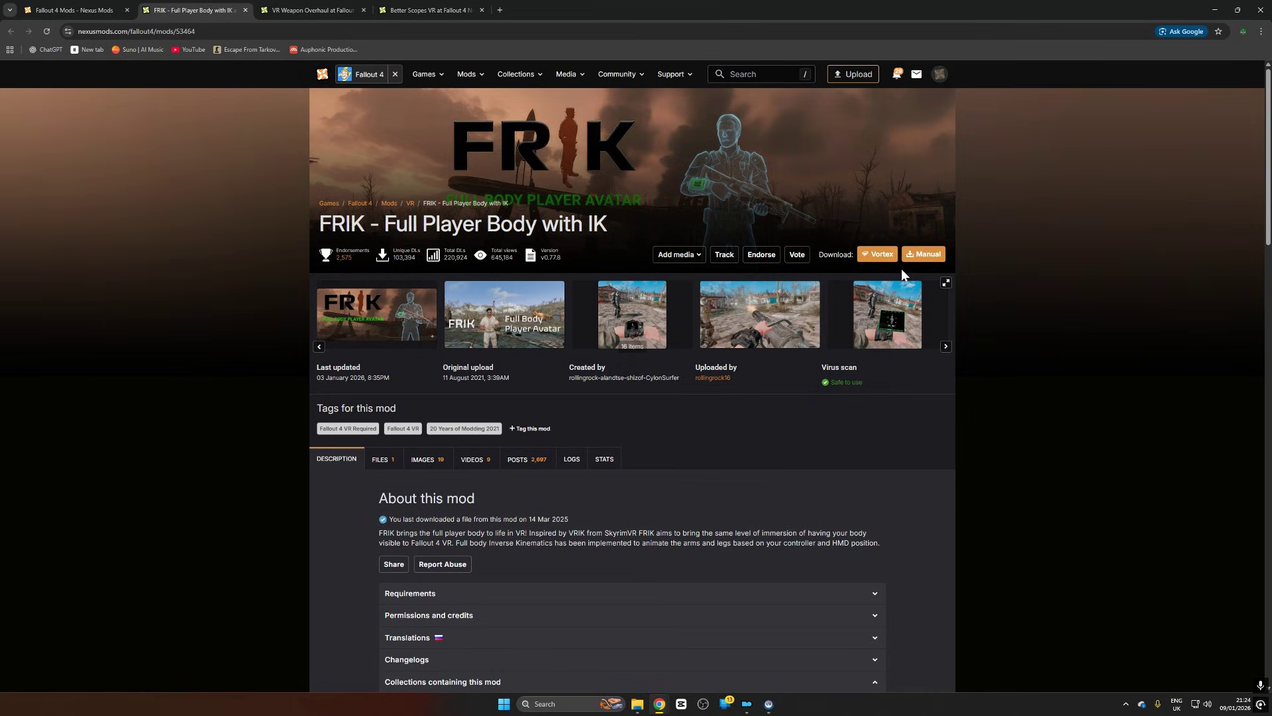
left_click(376, 466)
scroll(397, 457, "down", 2)
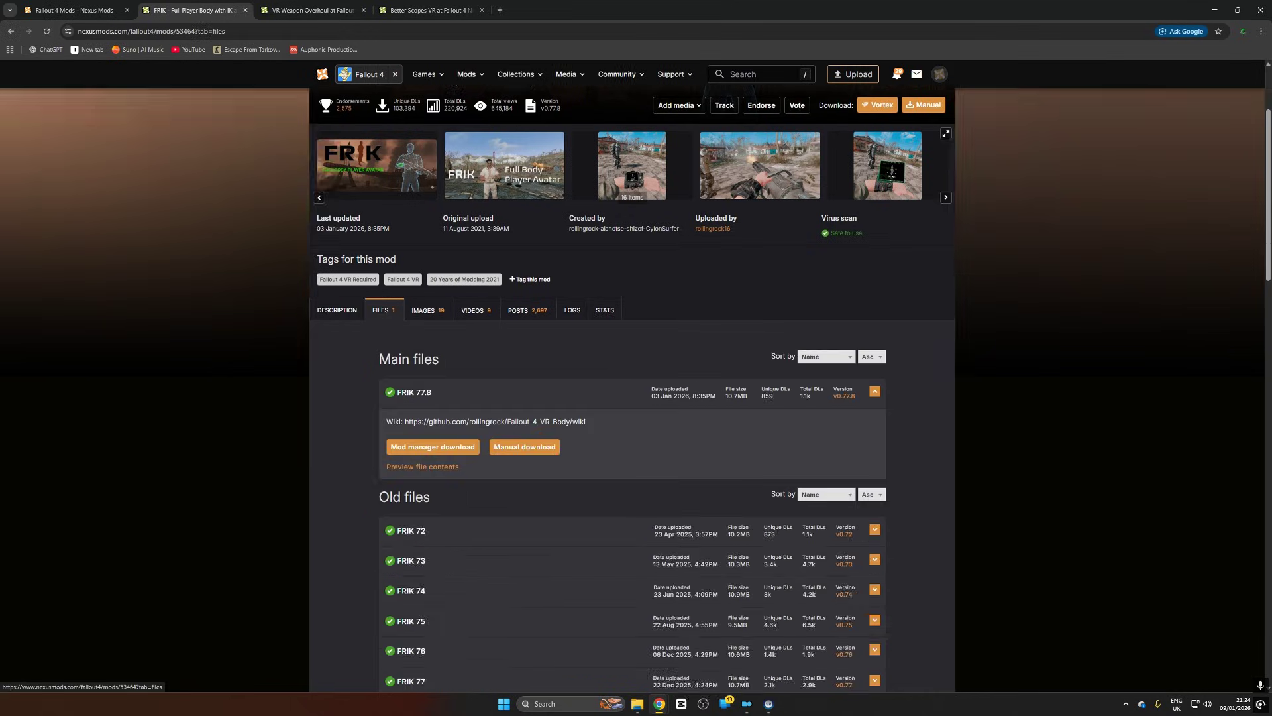
left_click(408, 448)
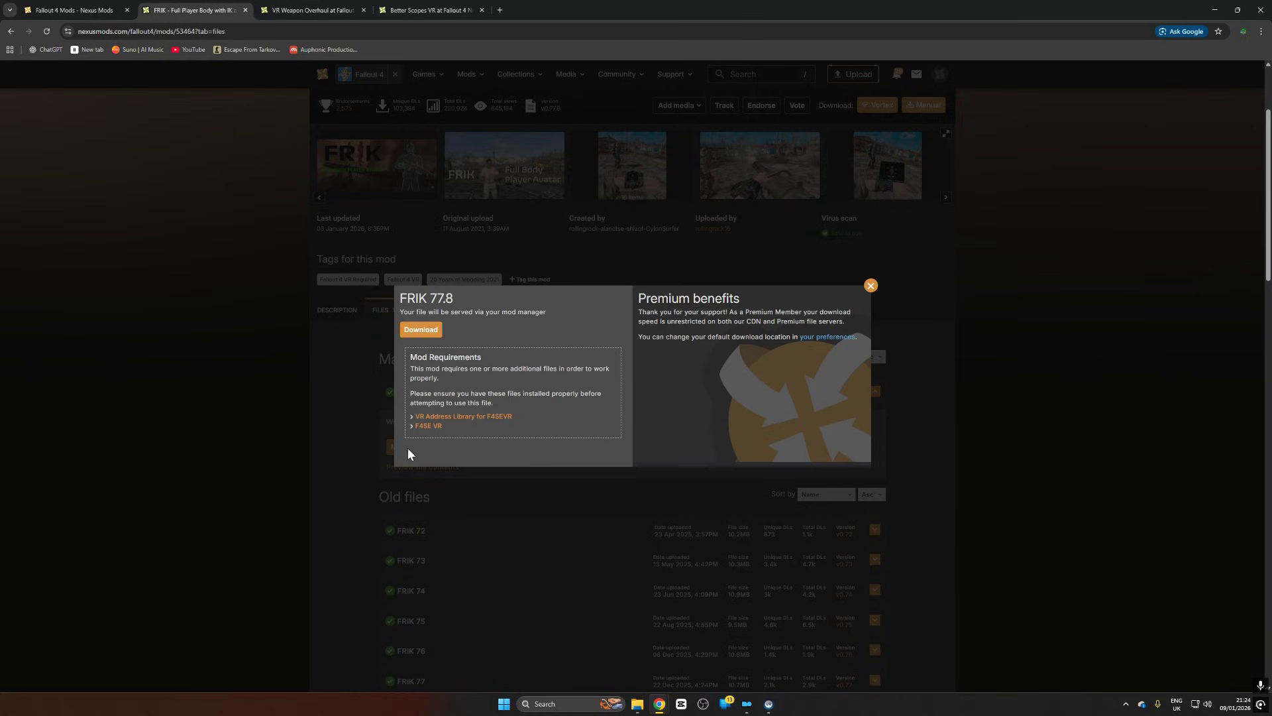
right_click(453, 418)
left_click(491, 424)
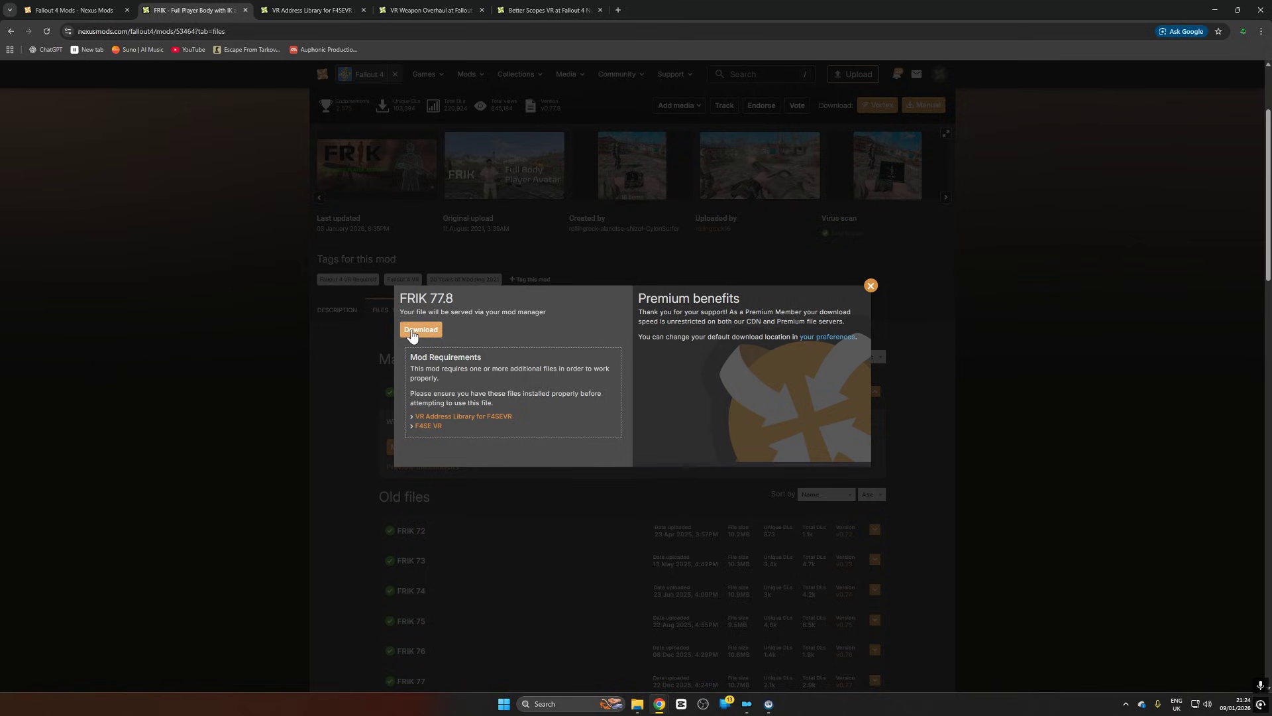
left_click(245, 11)
Step: Download the main VR Address Library file, version 1.13.1, through the mod manager and close its page
left_click(380, 358)
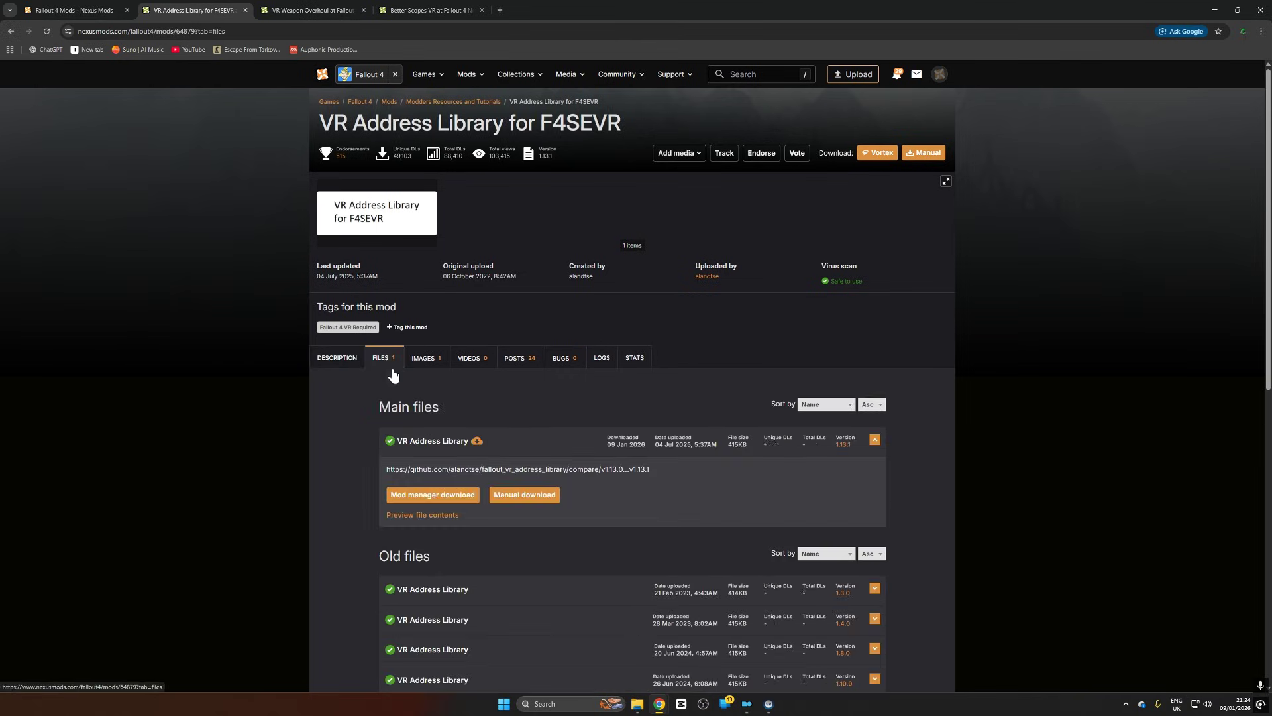
left_click(434, 495)
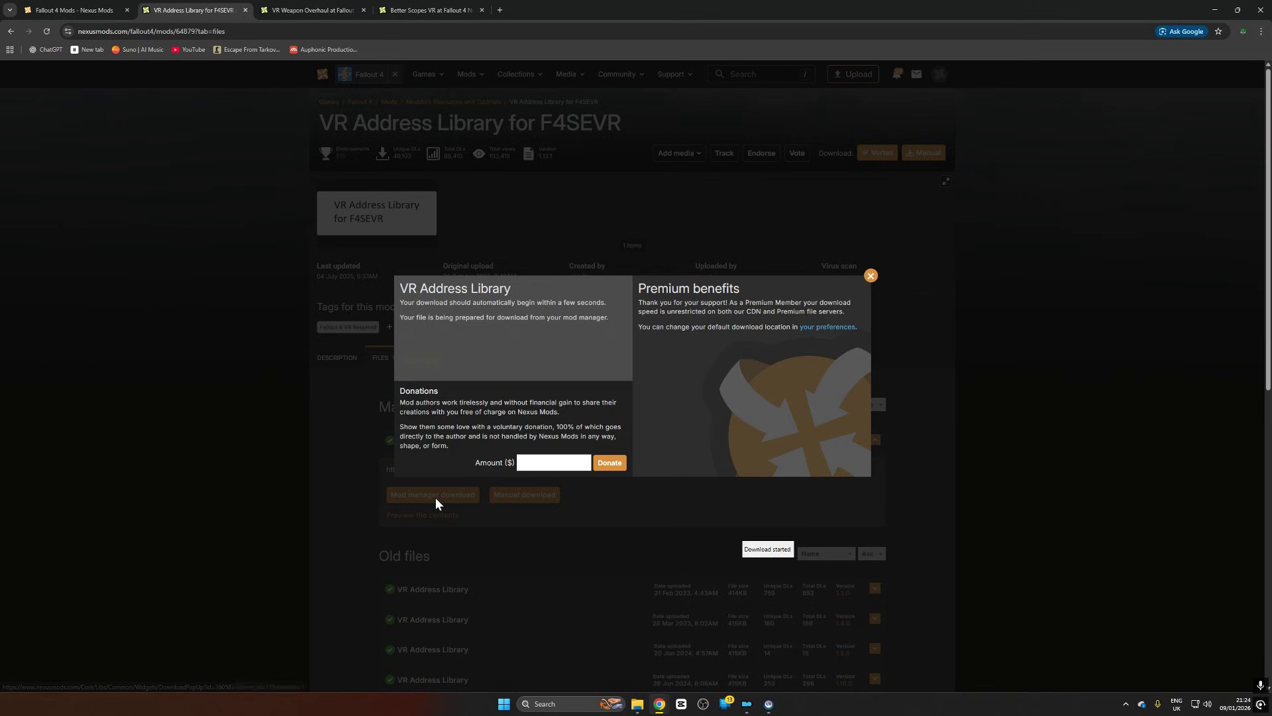
left_click(245, 11)
Step: Download the main VR Weapon Overhaul file, version 5.1, through the mod manager and close its page
left_click(398, 464)
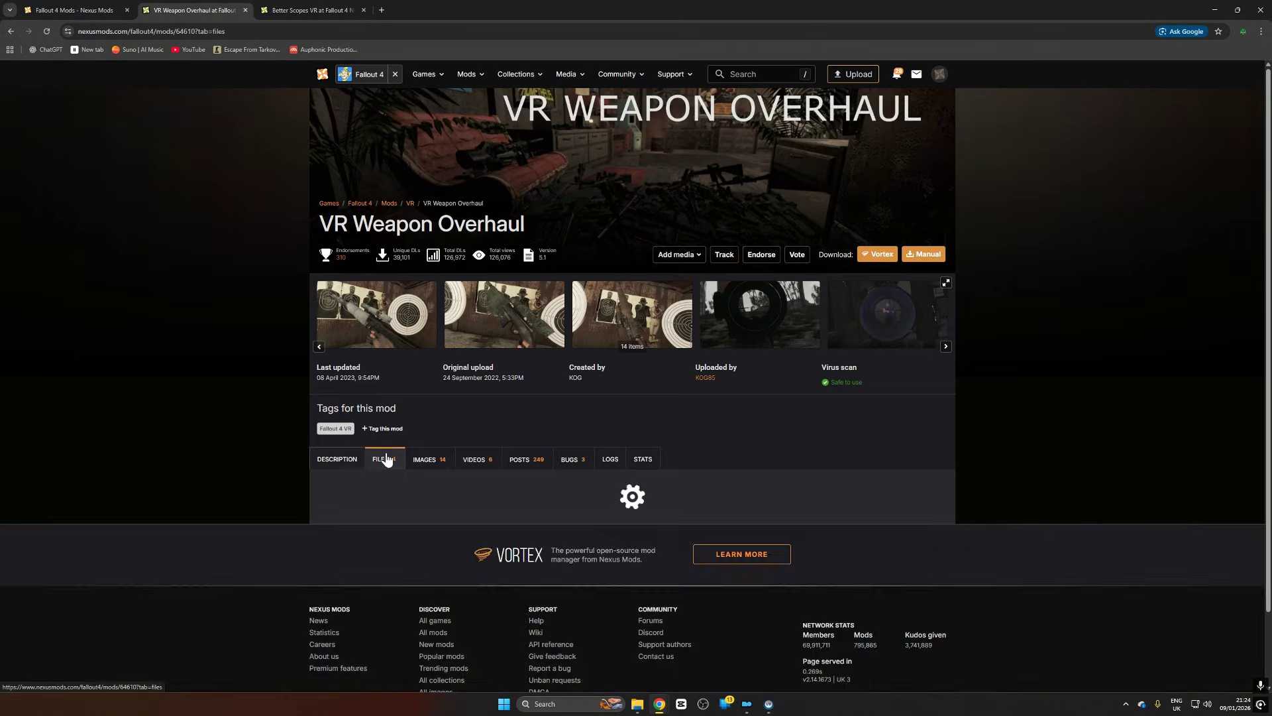
scroll(546, 204, "down", 3)
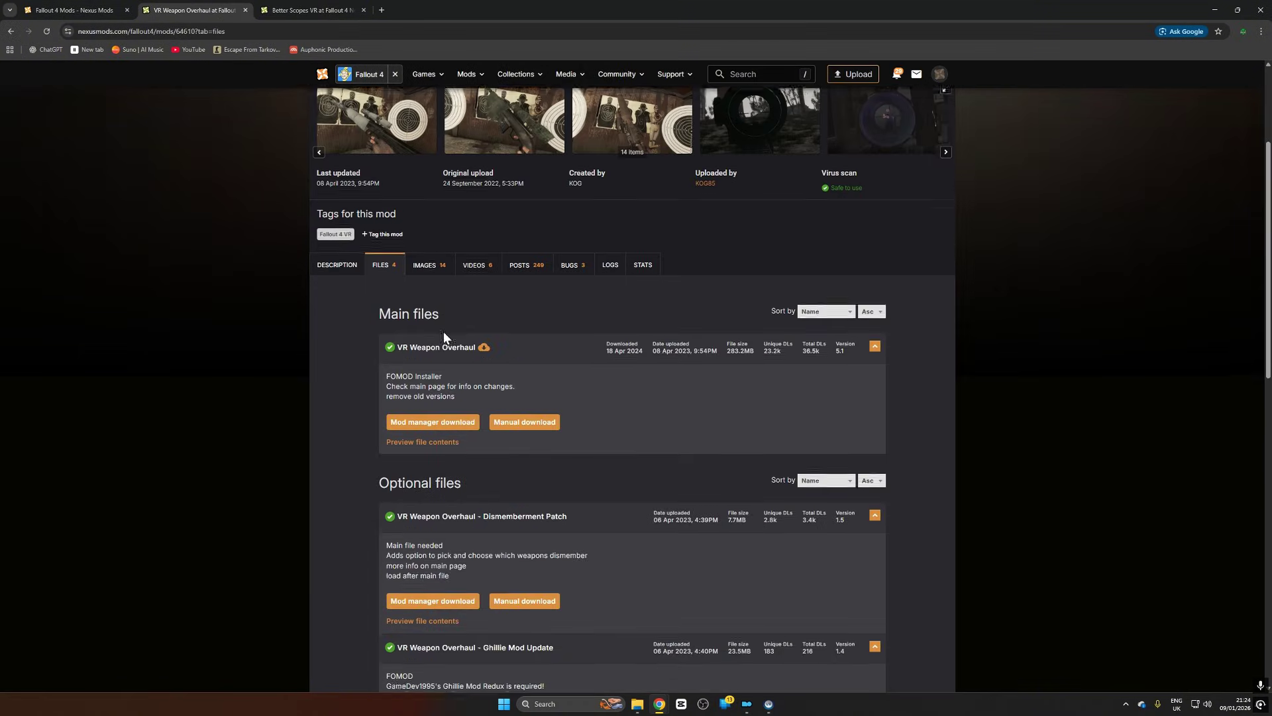
left_click(444, 419)
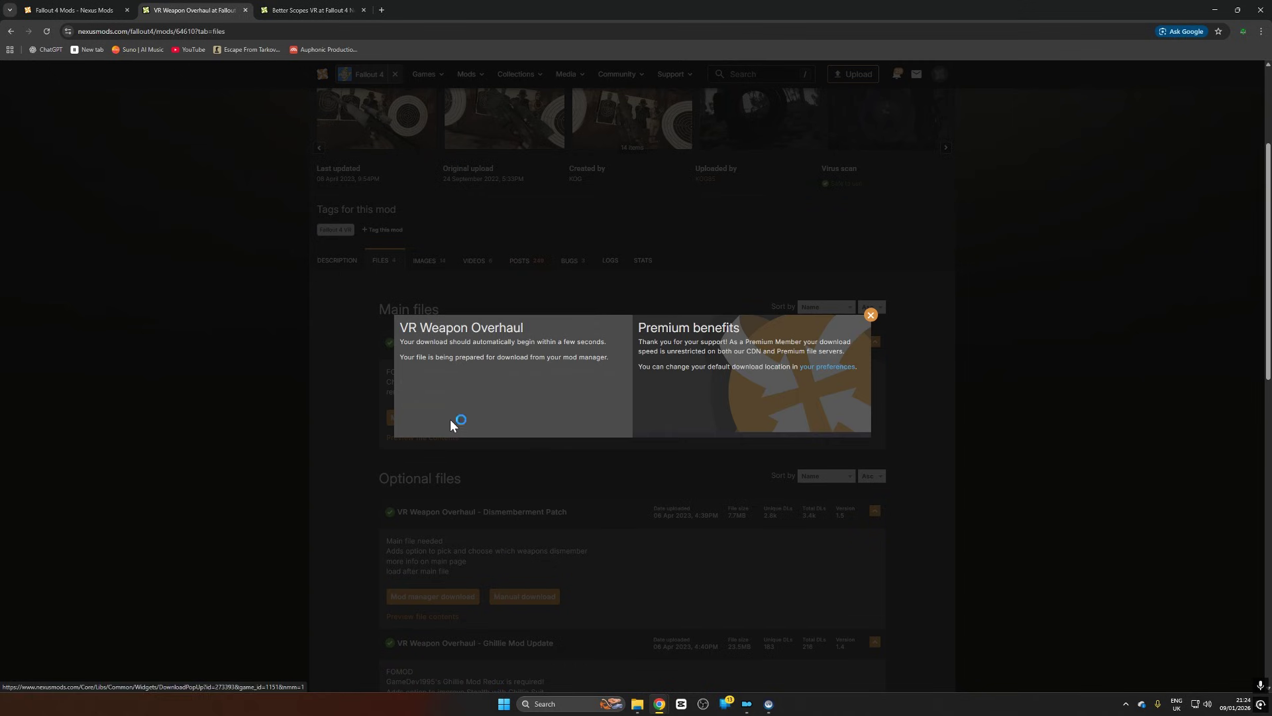
left_click(245, 10)
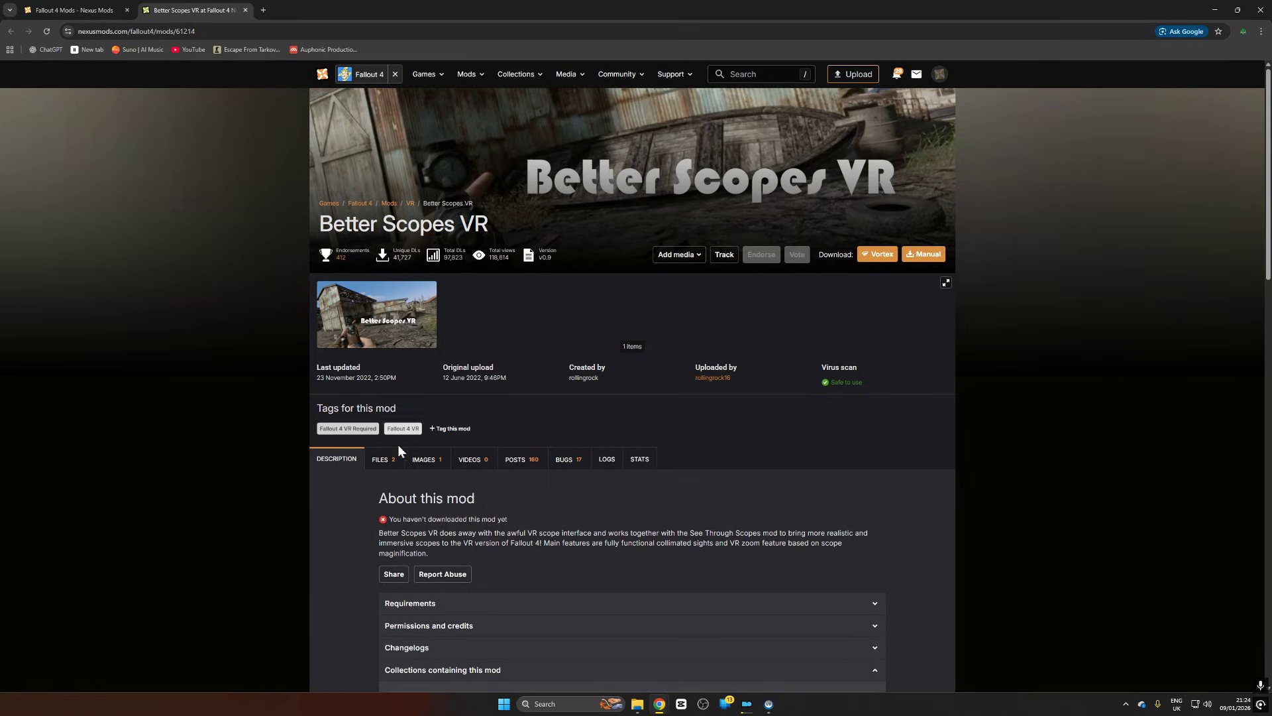
Step: Download Better Scopes VR v0.9 through the mod manager, opening its See Through Scopes requirement in a new tab, and close the Better Scopes page
scroll(361, 265, "down", 2)
left_click(386, 358)
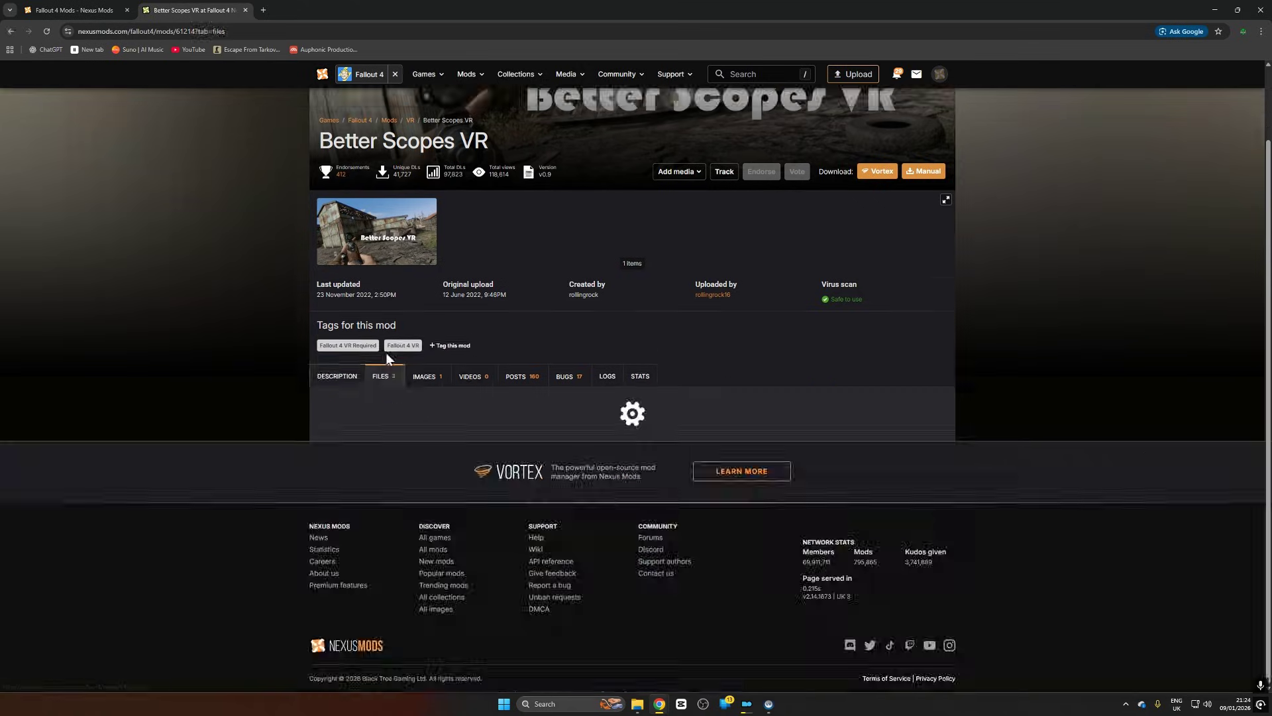
left_click(424, 400)
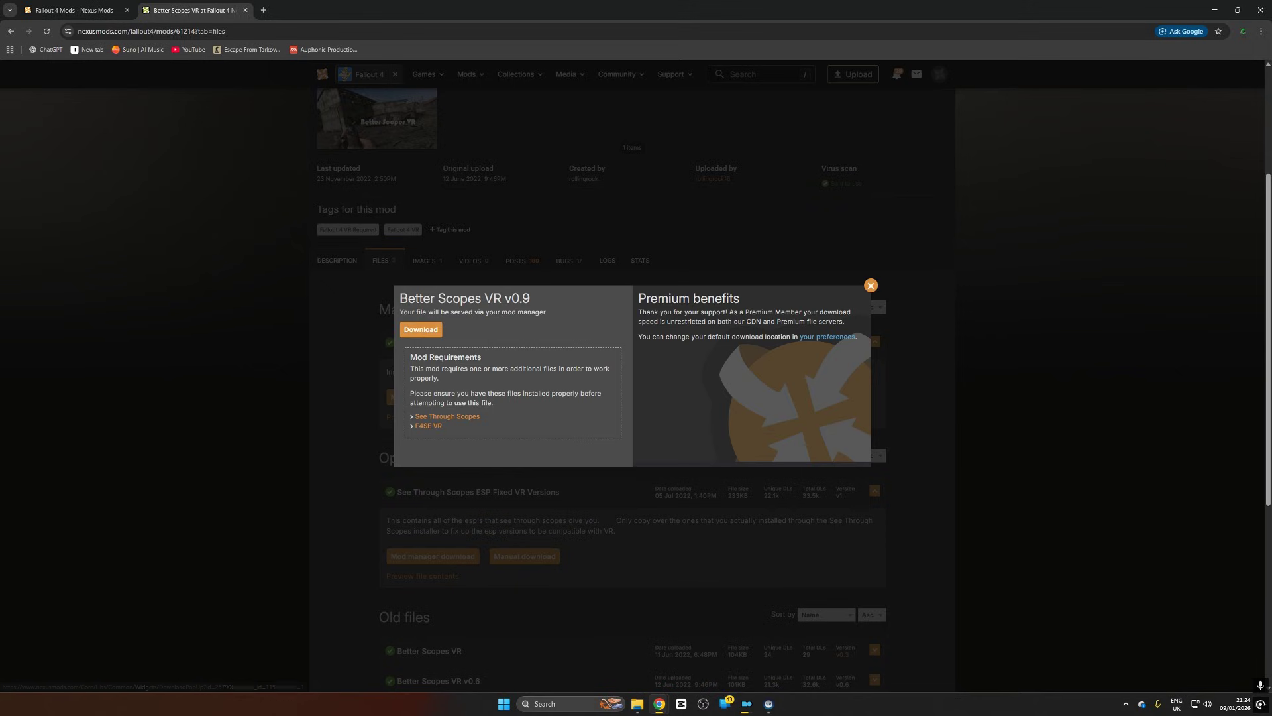
right_click(462, 416)
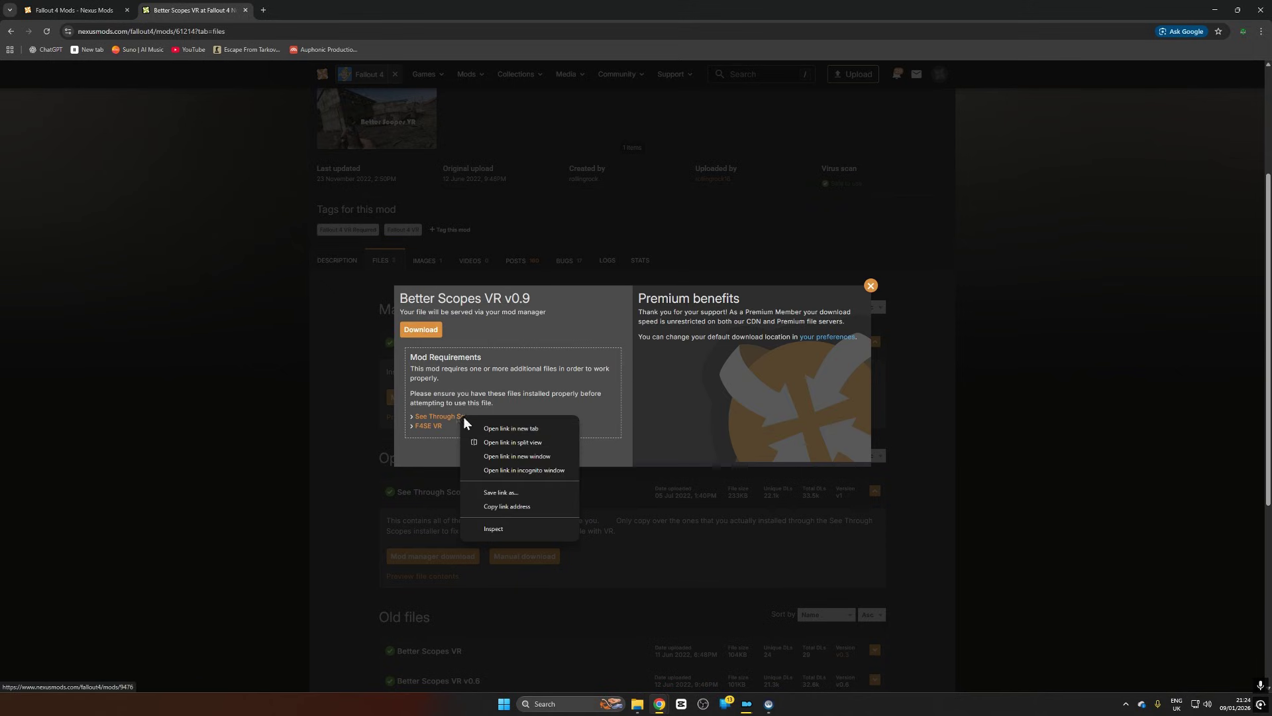
left_click(495, 429)
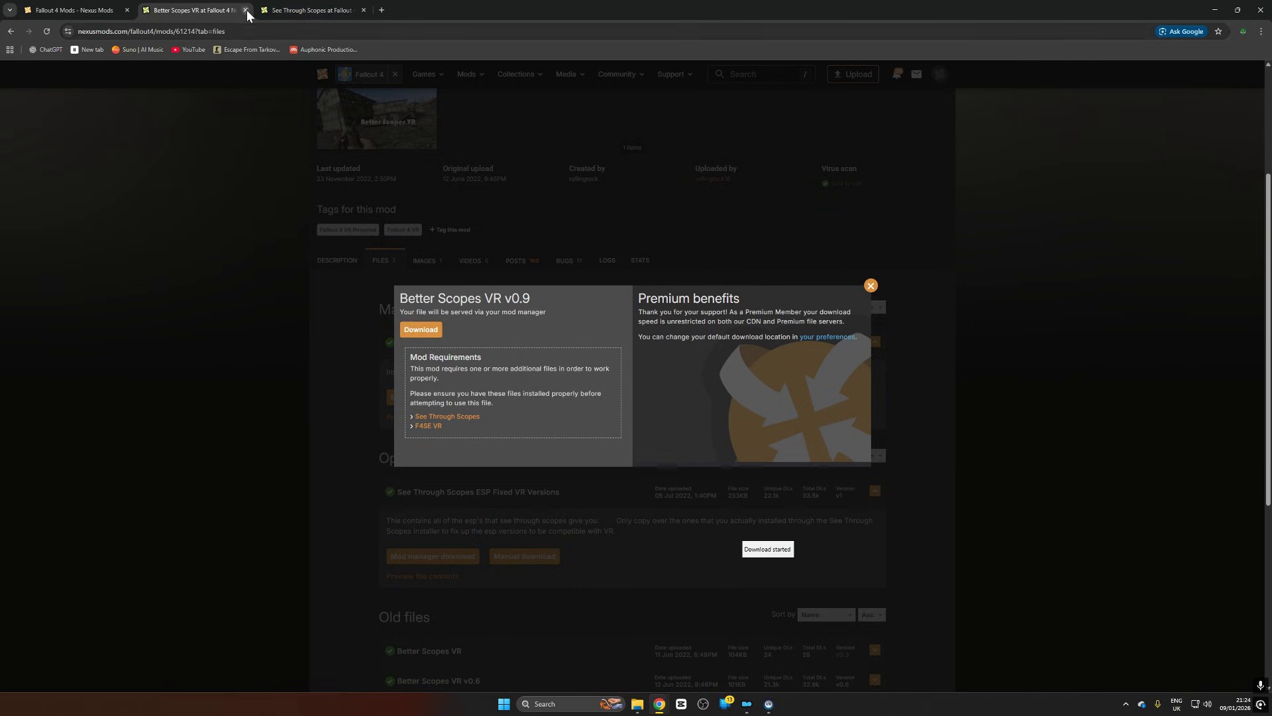
left_click(246, 11)
Step: Download the main See Through Scopes 2.6.3 file through the mod manager and close its page
left_click(392, 361)
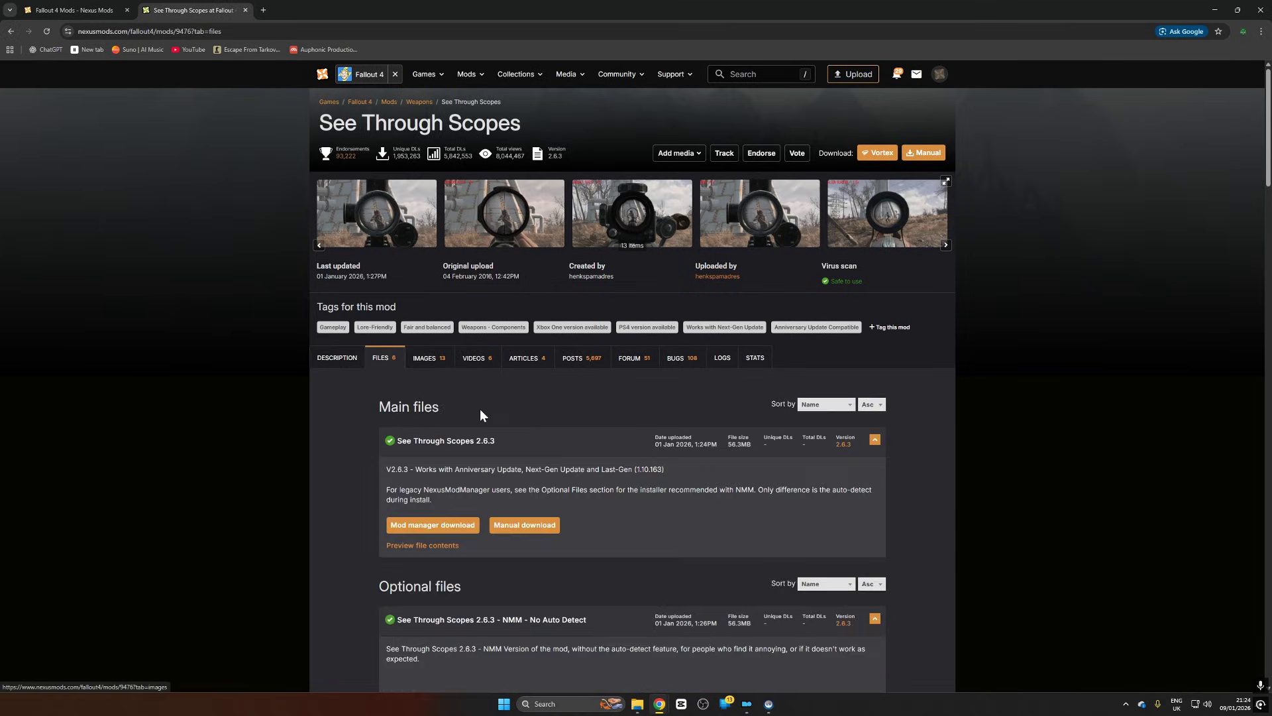
scroll(480, 408, "down", 1)
left_click(423, 426)
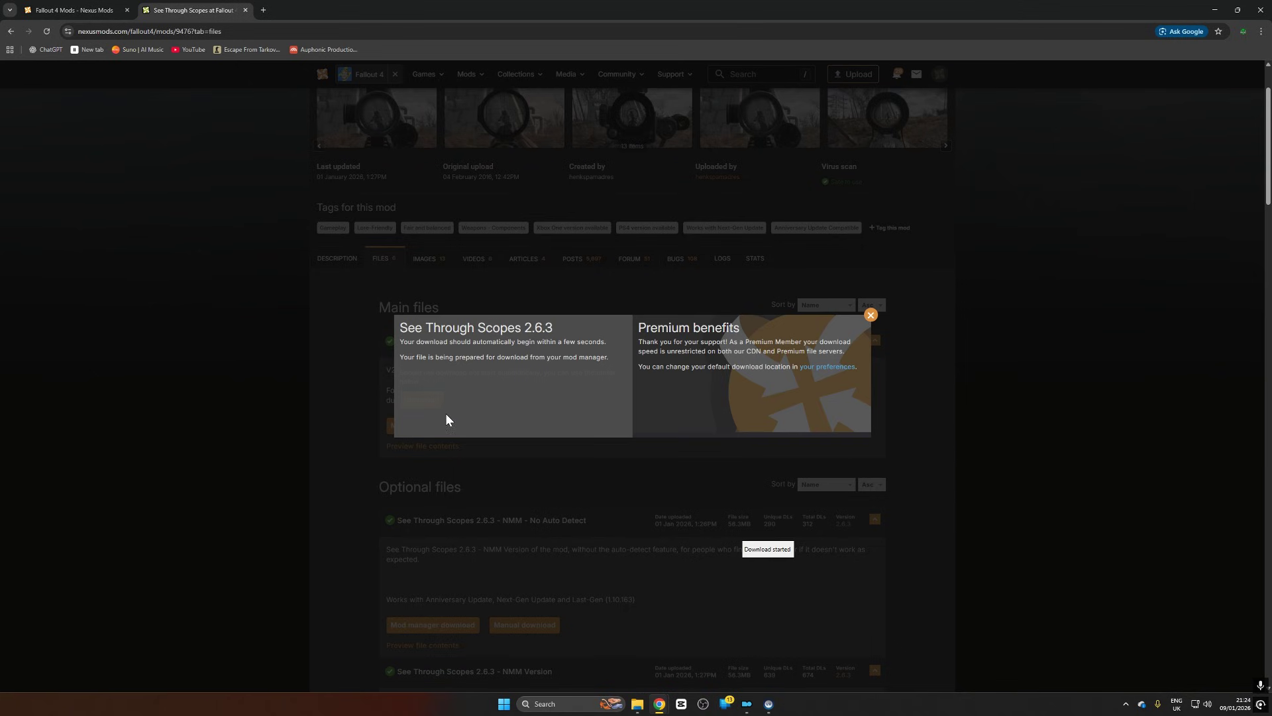
left_click(245, 11)
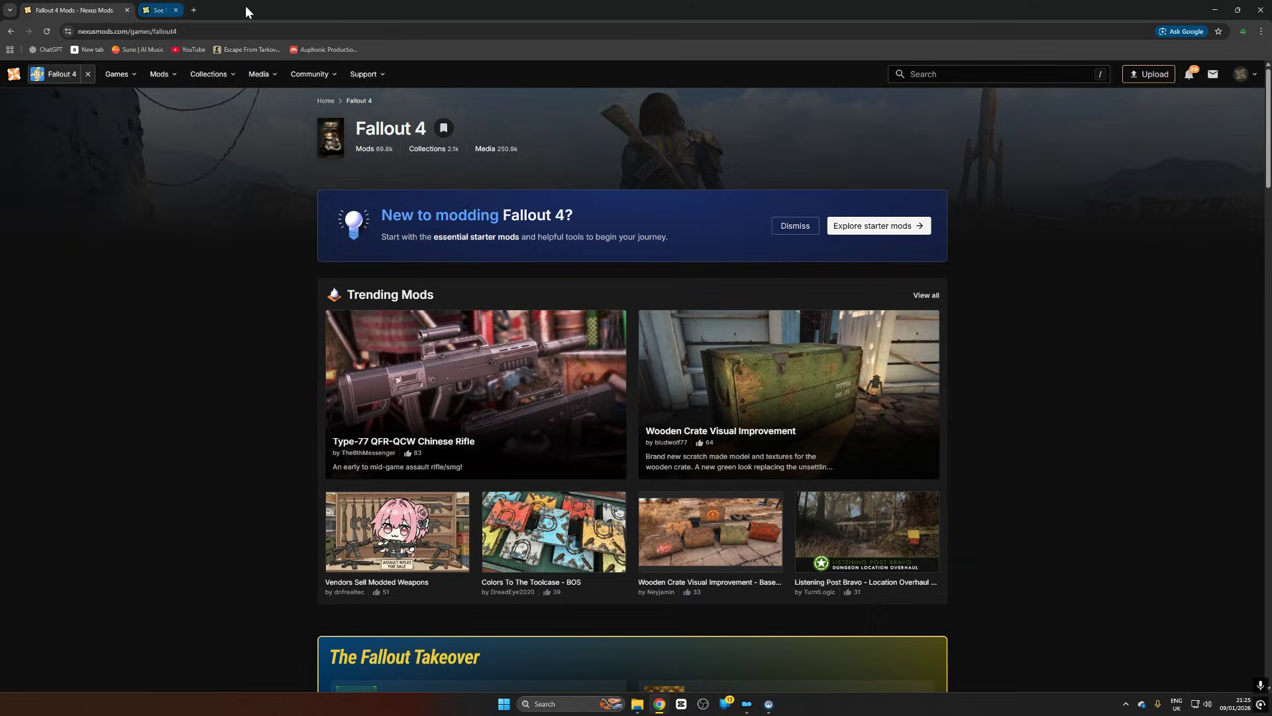
Step: Switch to Mod Organizer and install the downloaded VR Address Library under the name VR Address Library for F4SEVR
left_click(746, 704)
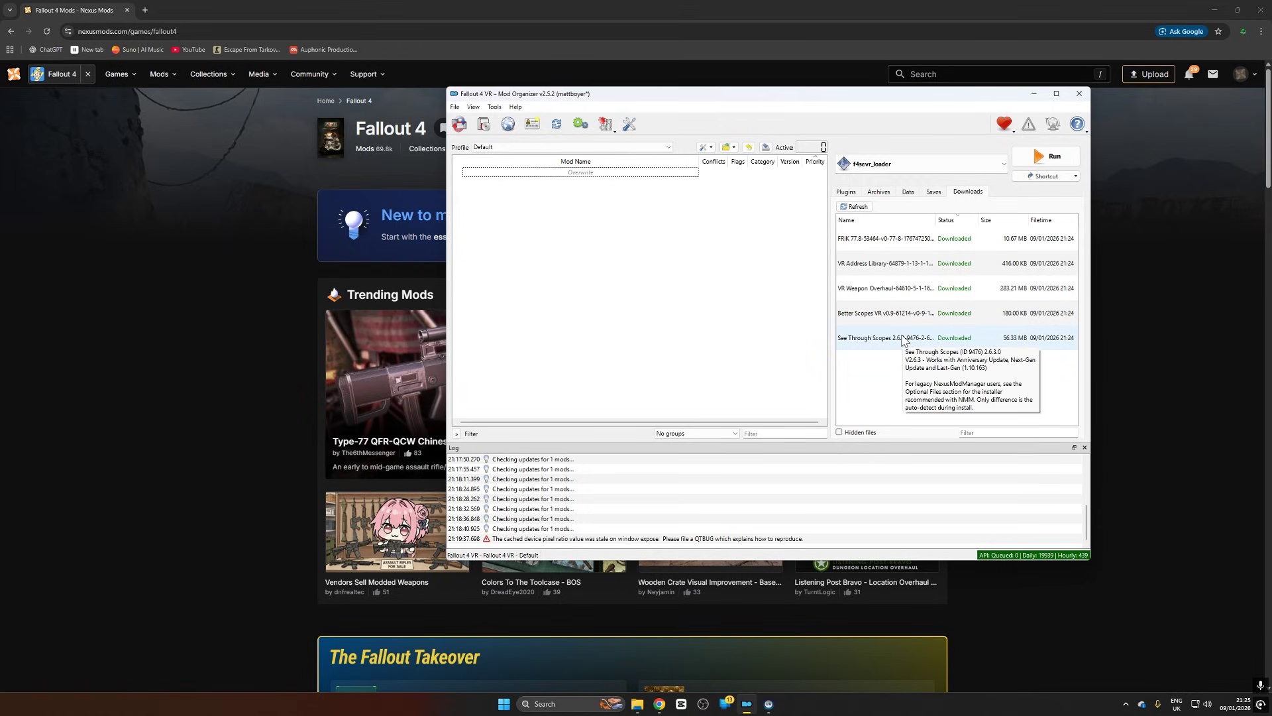
right_click(865, 262)
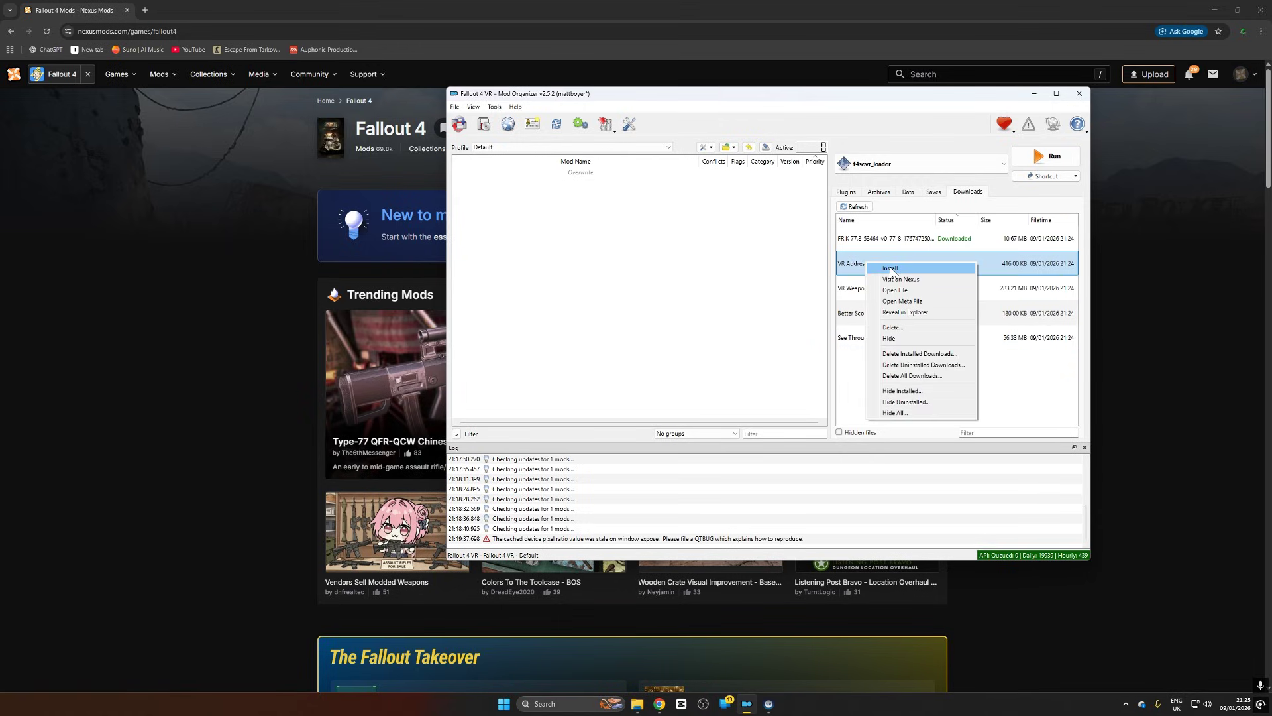
left_click(891, 269)
left_click(626, 360)
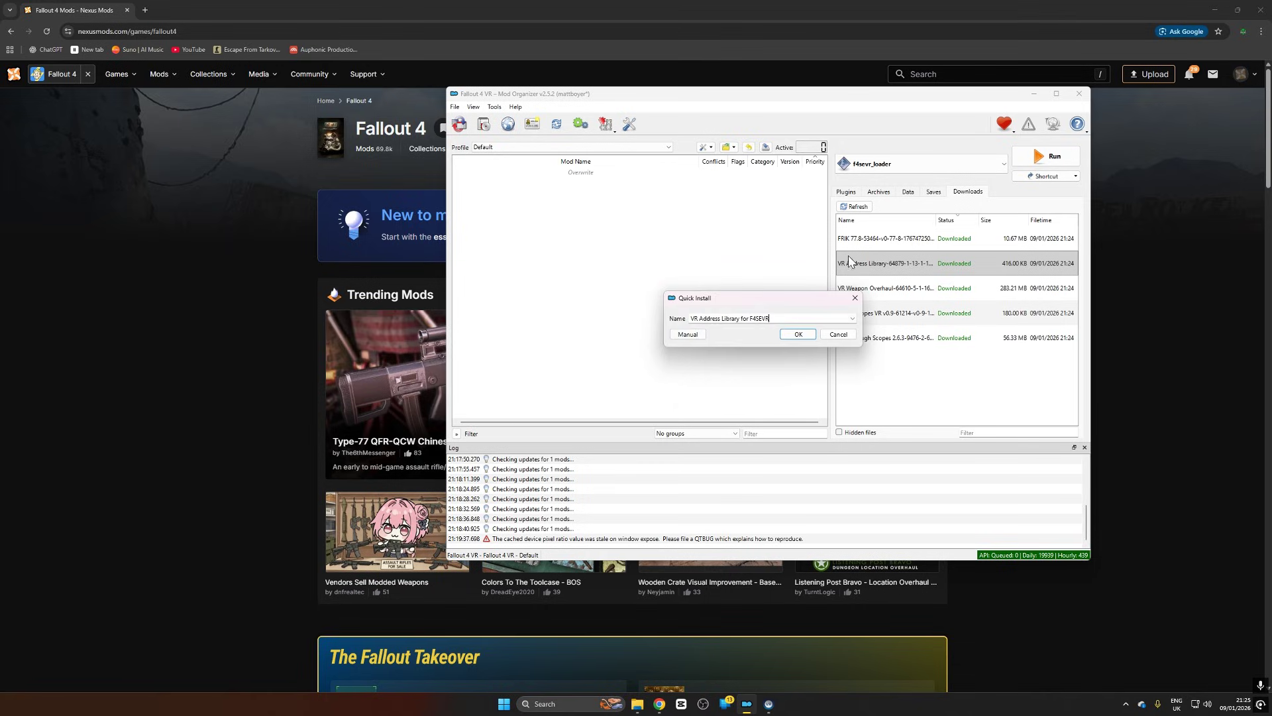
left_click(798, 337)
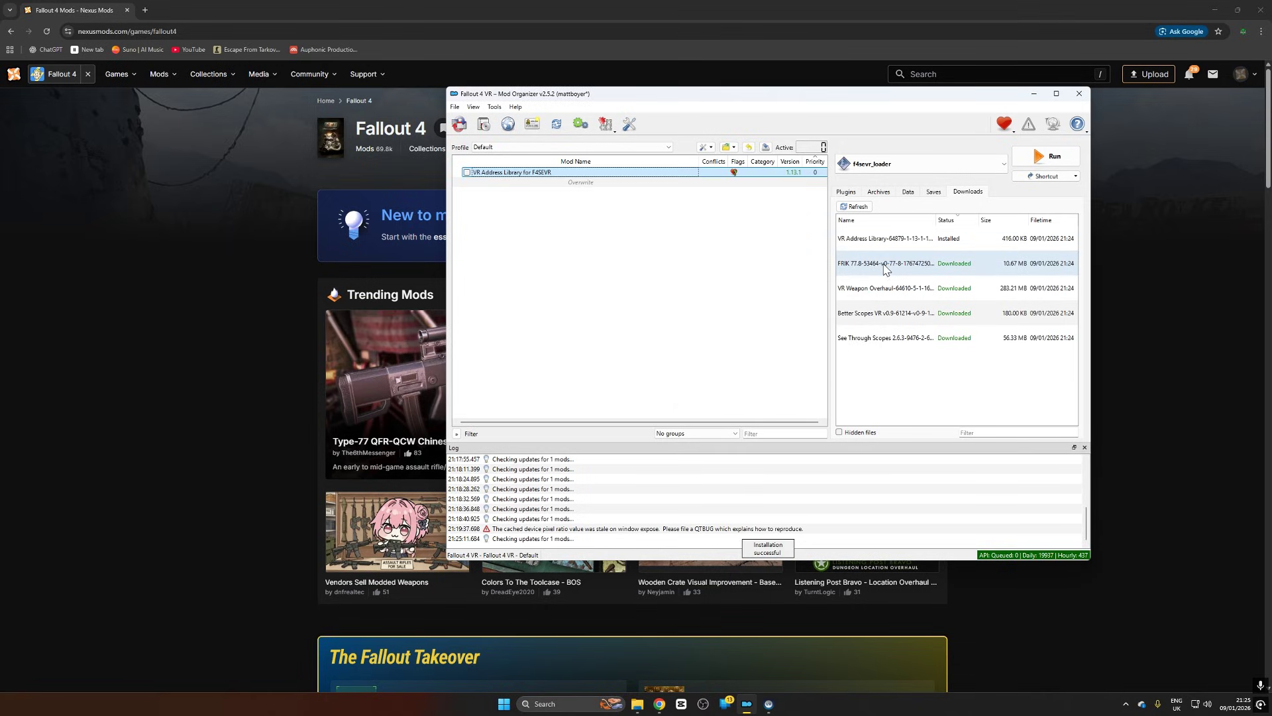
Step: Install the downloaded FRIK full player body mod and start the installer for VR Weapon Overhaul 5.1
right_click(887, 264)
left_click(916, 272)
right_click(875, 287)
left_click(903, 297)
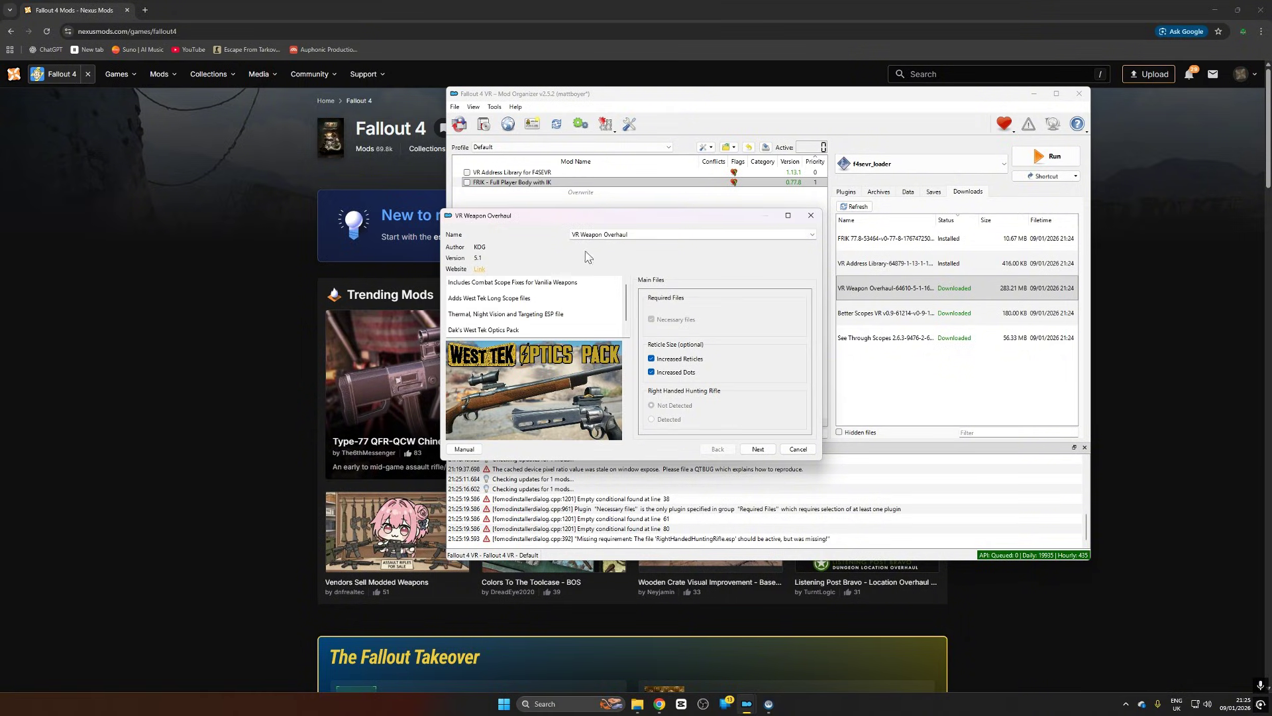
Step: Review the VR Weapon Overhaul installer's weapon lists and complete the installation, keeping Increased Reticles, Increased Dots and the other default selections
left_click(757, 449)
scroll(666, 358, "down", 3)
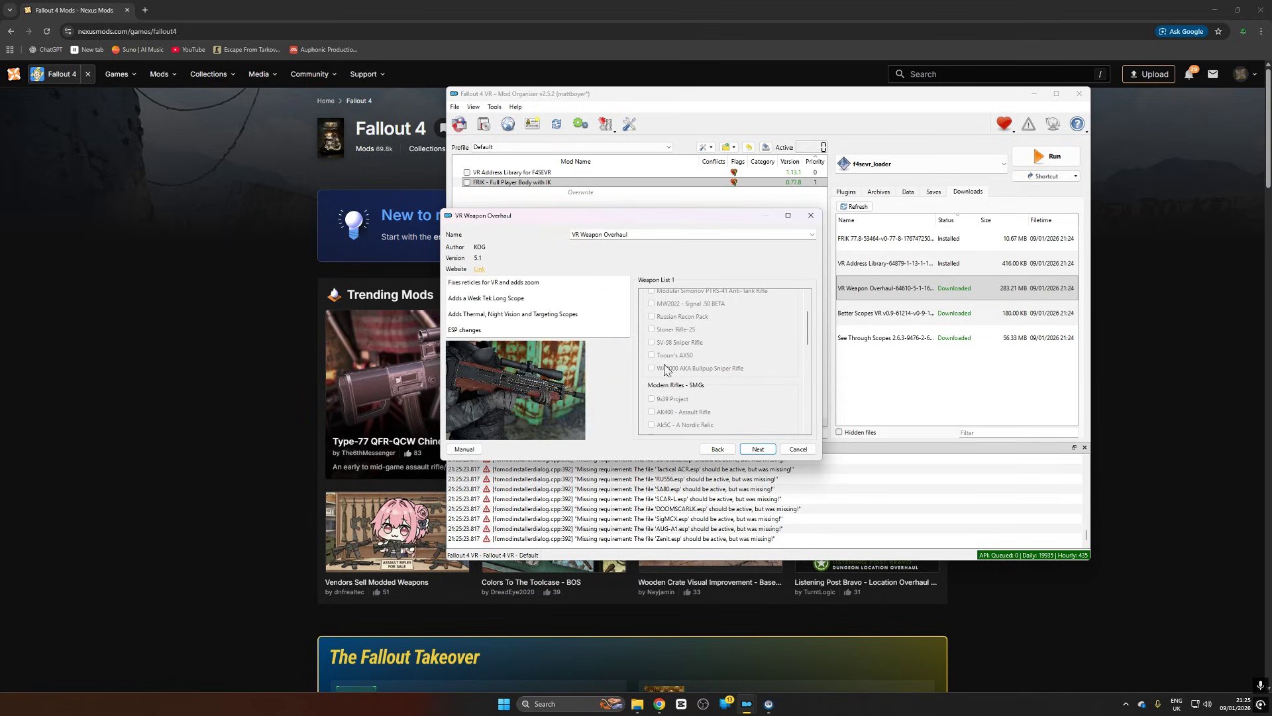
scroll(668, 371, "up", 2)
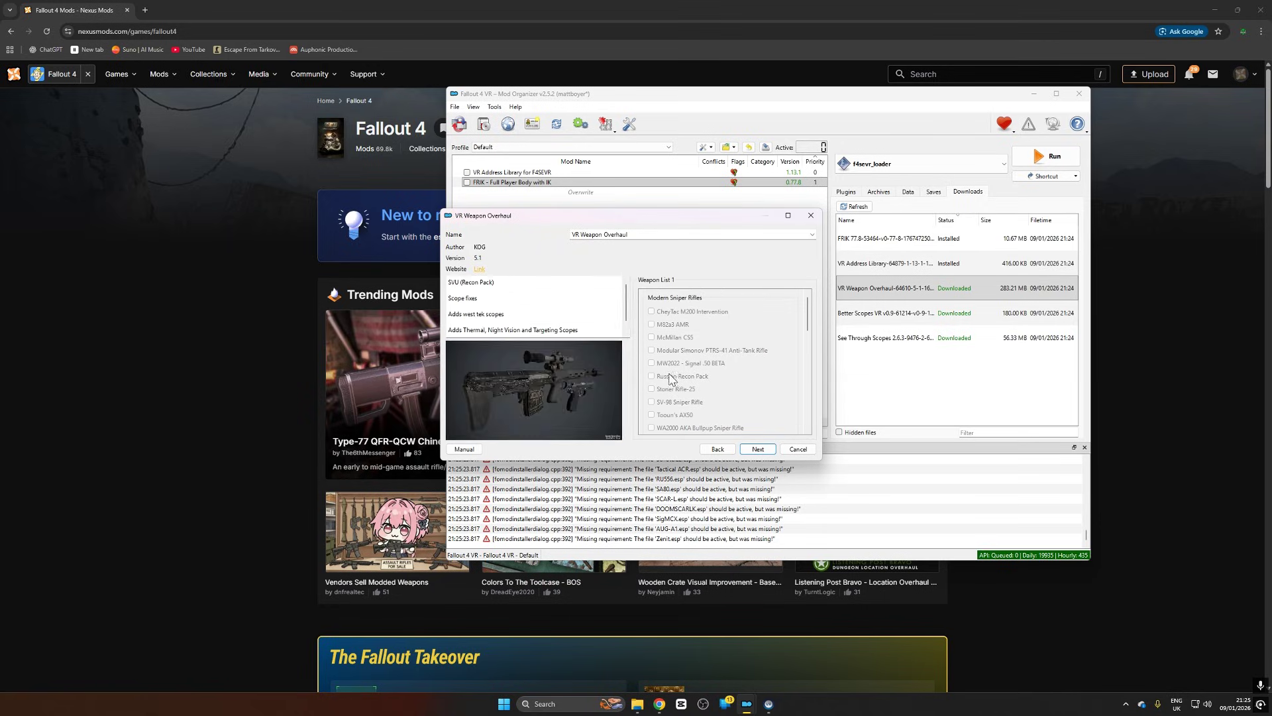
scroll(671, 381, "down", 6)
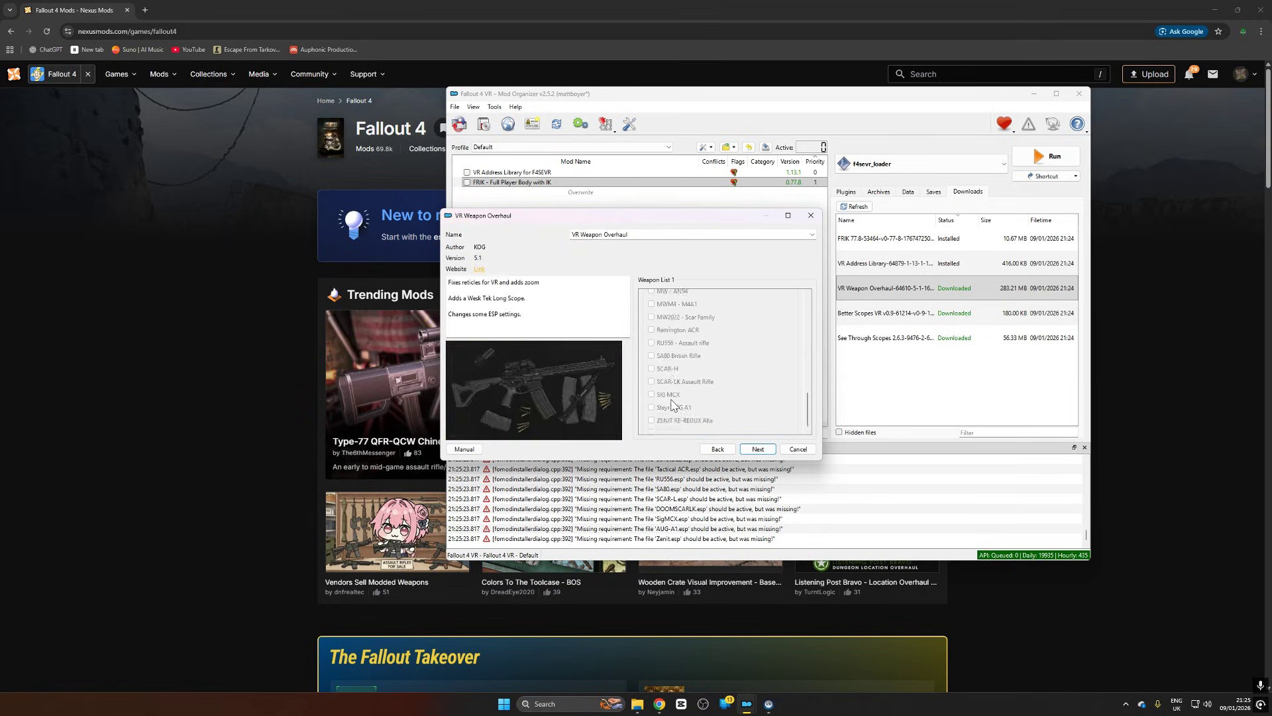
scroll(673, 401, "up", 4)
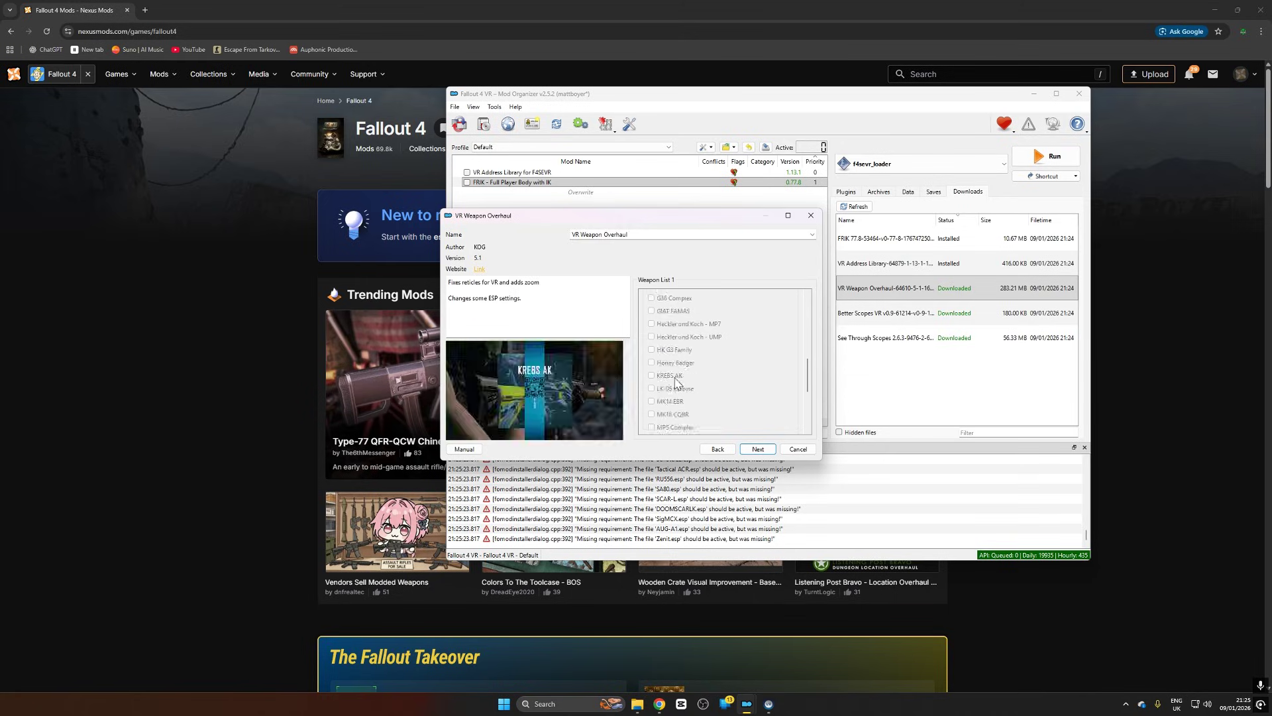
scroll(676, 383, "up", 5)
left_click(747, 451)
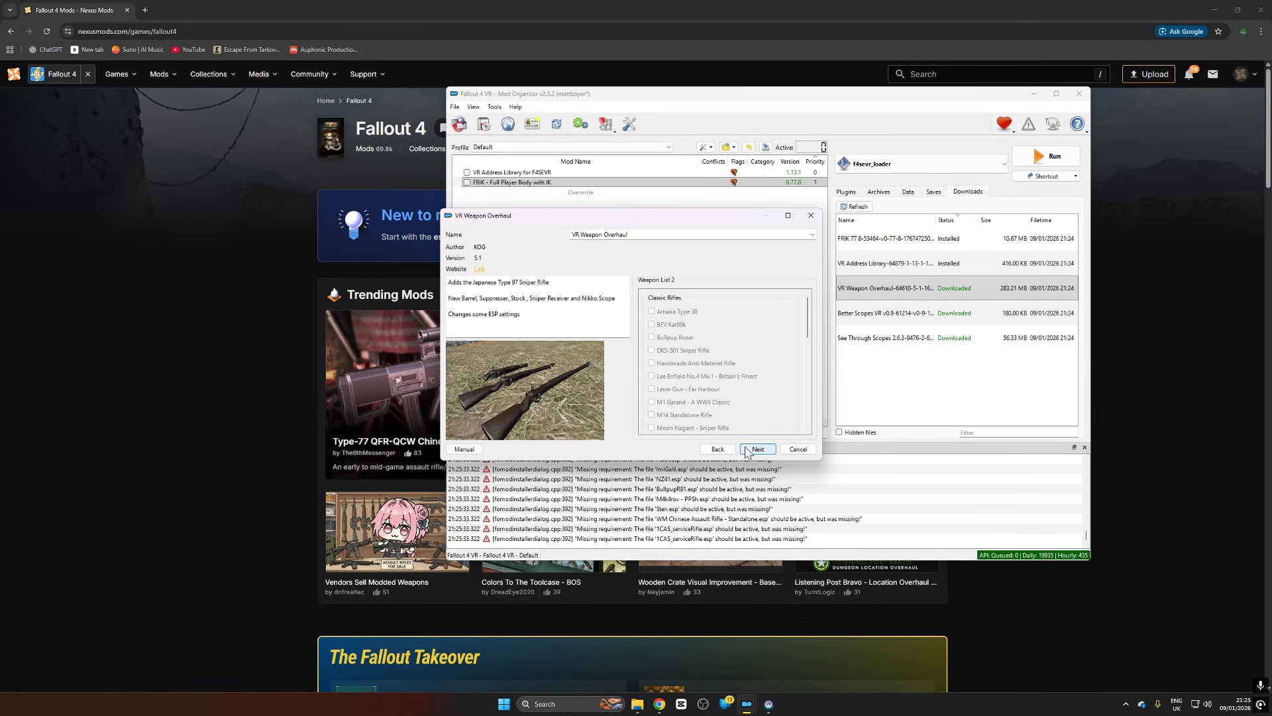
left_click(756, 451)
left_click(760, 451)
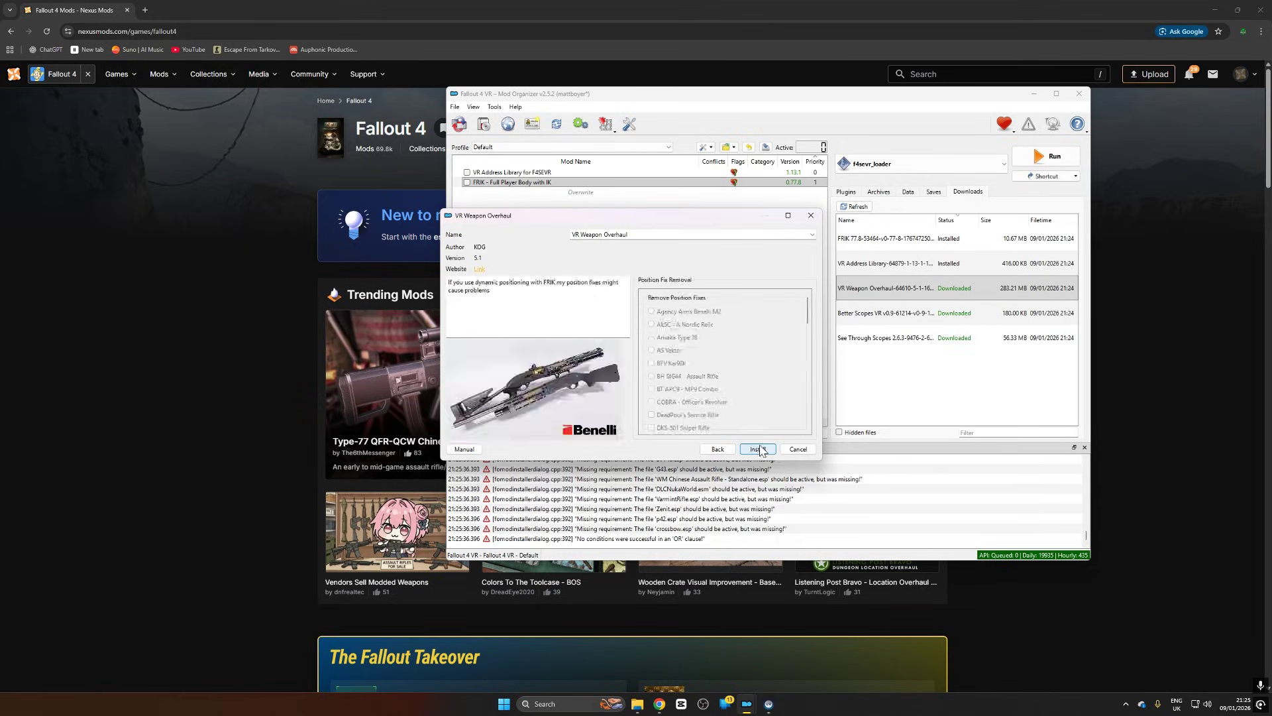
left_click(760, 450)
Step: Install the downloaded Better Scopes VR and See-Through-Scopes 2.6.3, keeping the ADD option for See-Through-Scopes
right_click(497, 194)
right_click(888, 339)
left_click(910, 351)
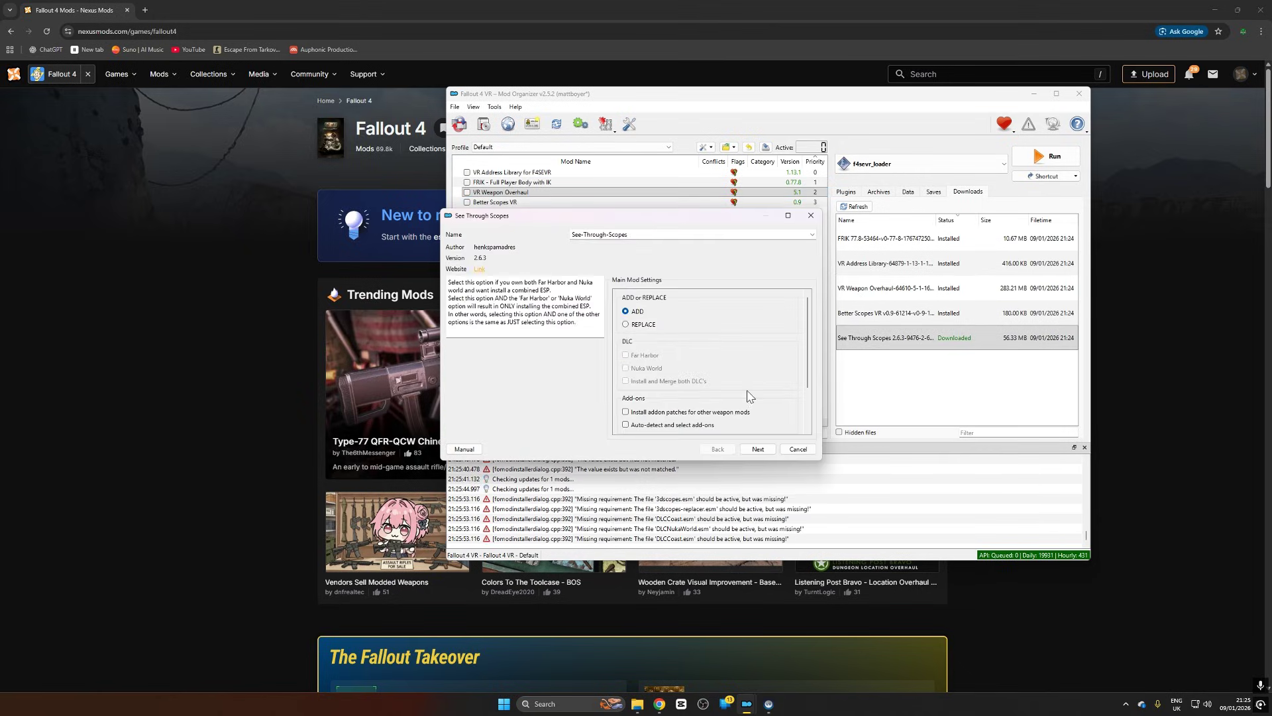
left_click(754, 445)
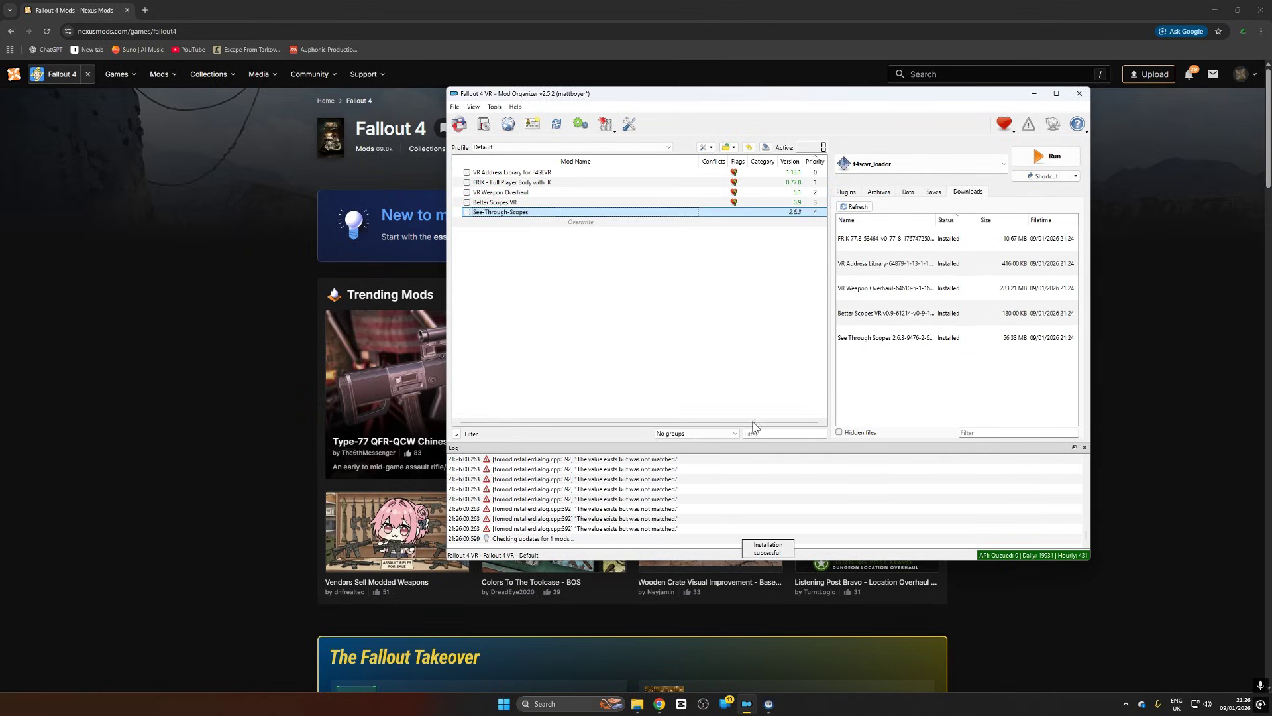
Step: Enable all five installed mods in the mod list, from VR Address Library for F4SEVR to See-Through-Scopes
left_click(467, 182)
left_click(468, 192)
left_click(467, 202)
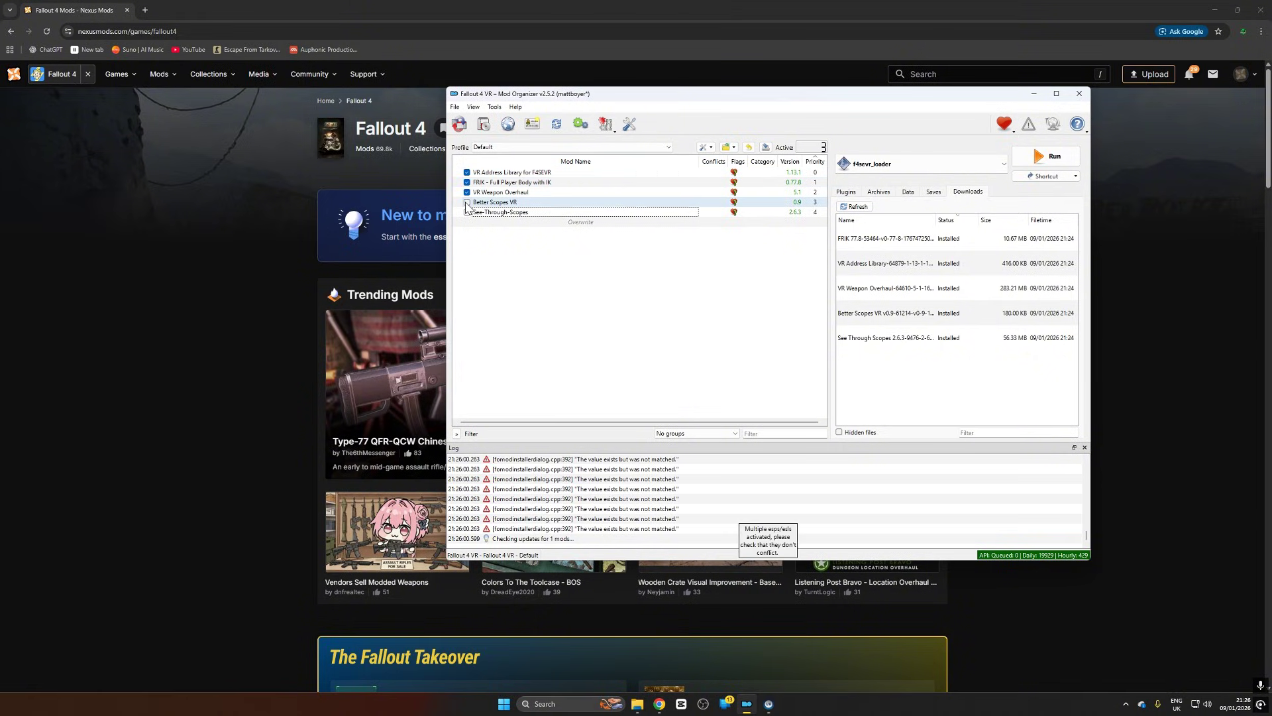
left_click(467, 213)
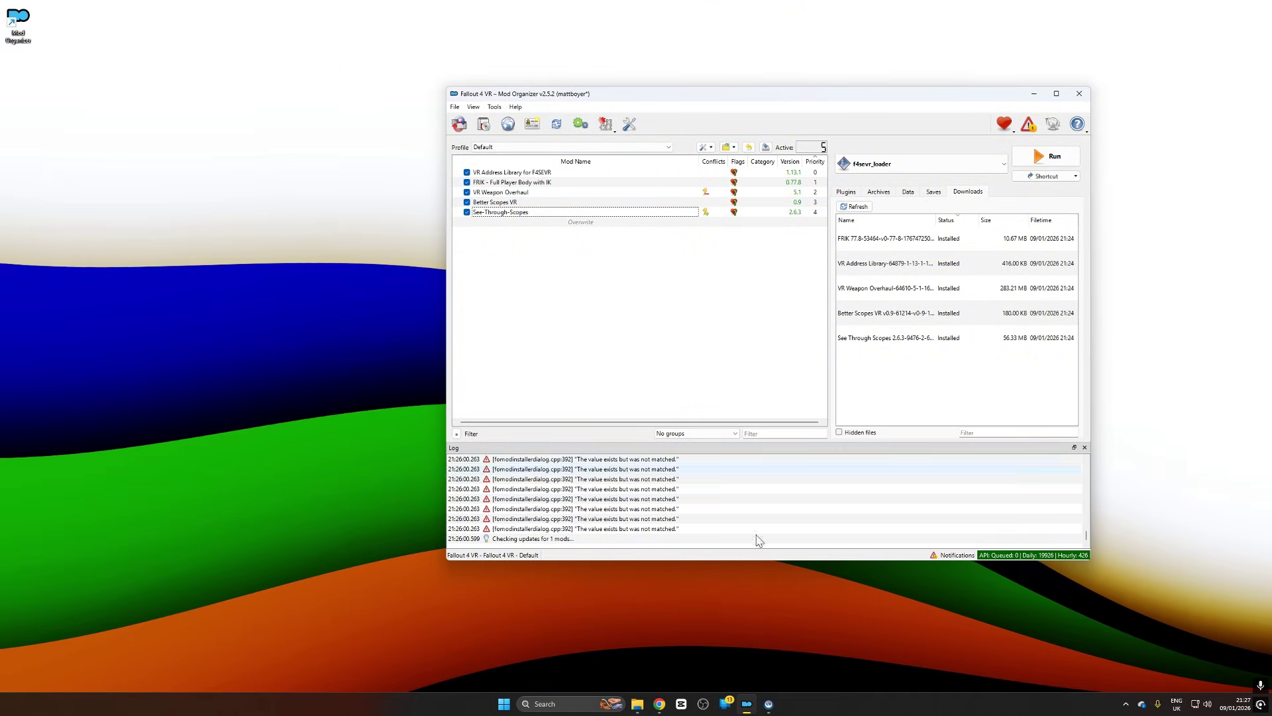
Step: Switch to SteamVR, minimise its VR View and move the SteamVR status window clear of the mod list
mouse_move(769, 702)
left_click(794, 671)
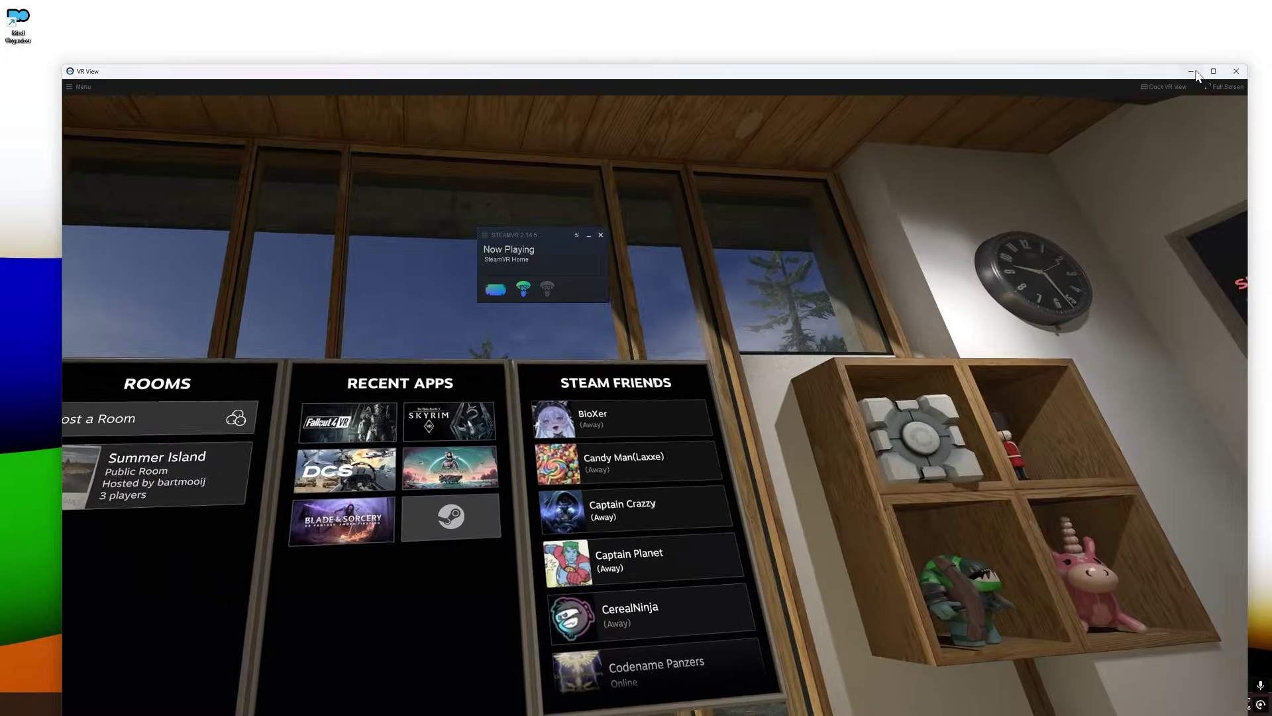
left_click(1189, 70)
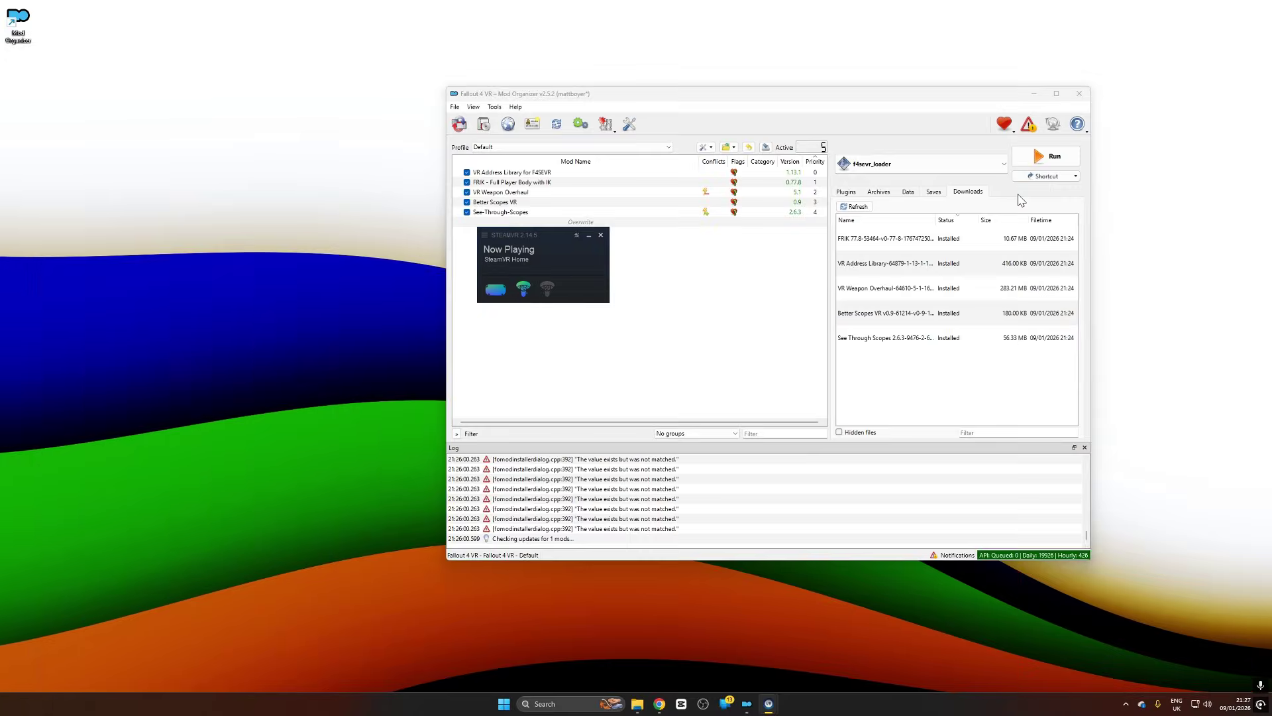
left_click_drag(561, 237, 325, 232)
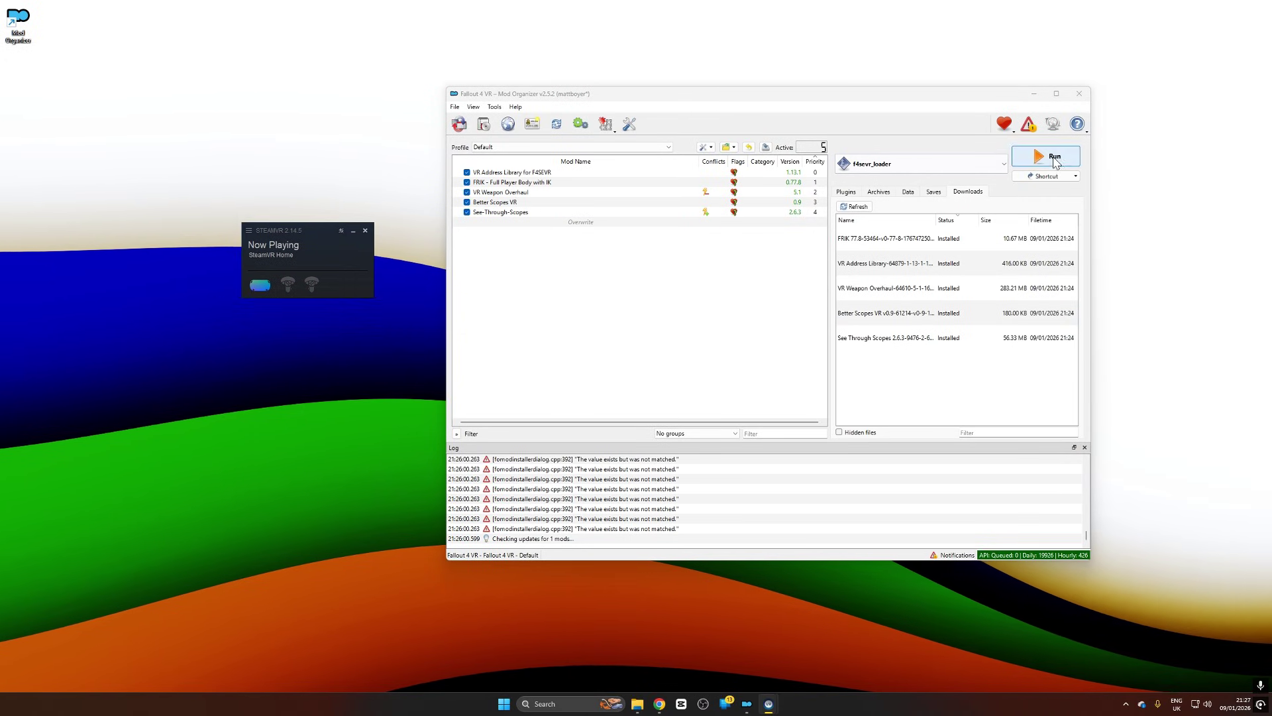
Step: Select f4sevr_loader as the executable in Mod Organizer and launch the game with it
left_click(968, 164)
left_click(874, 236)
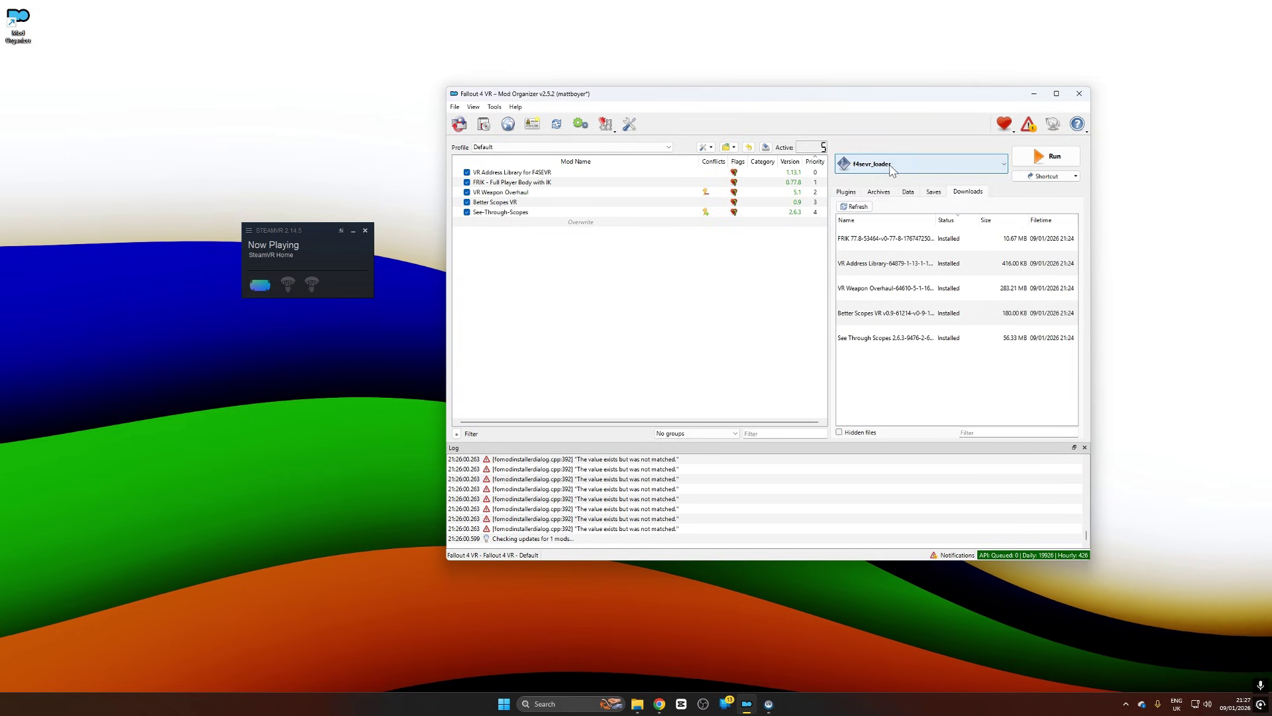
left_click(1054, 157)
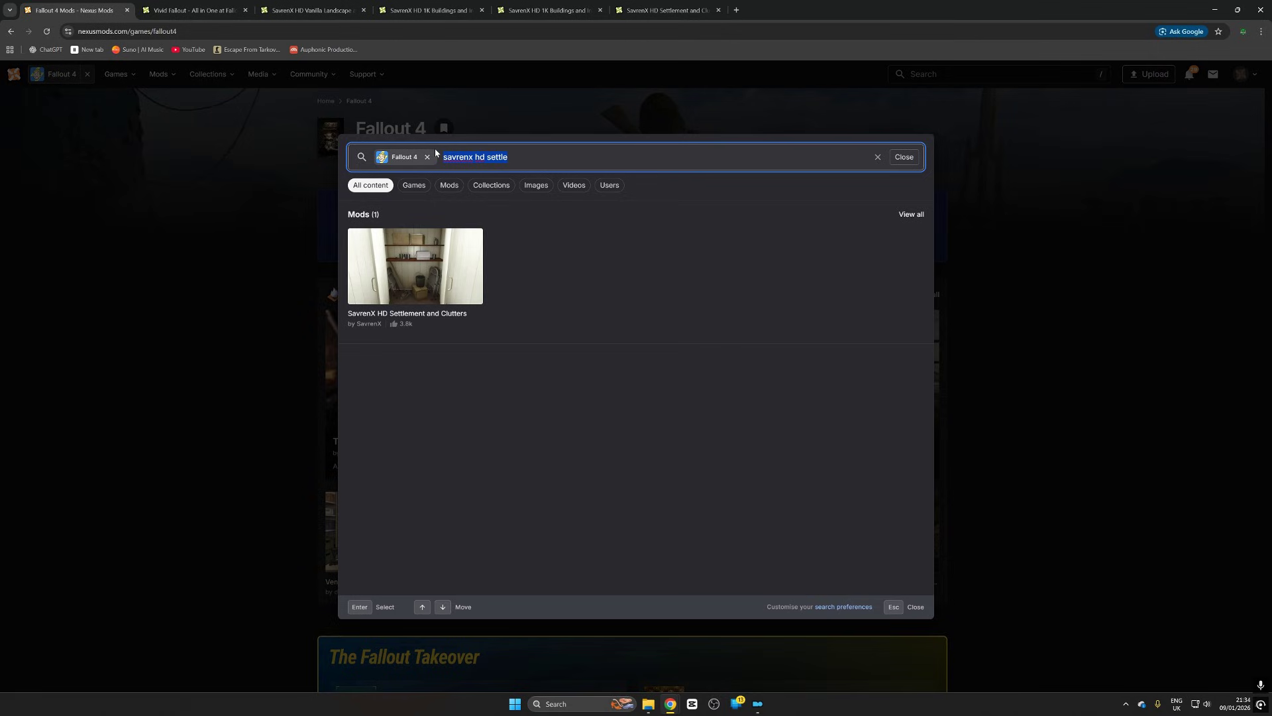
Step: Close the Nexus search page, download Vivid Fallout - All in One - Best Choice through the mod manager, and switch to the SavrenX HD Vanilla Landscape page
middle_click(83, 19)
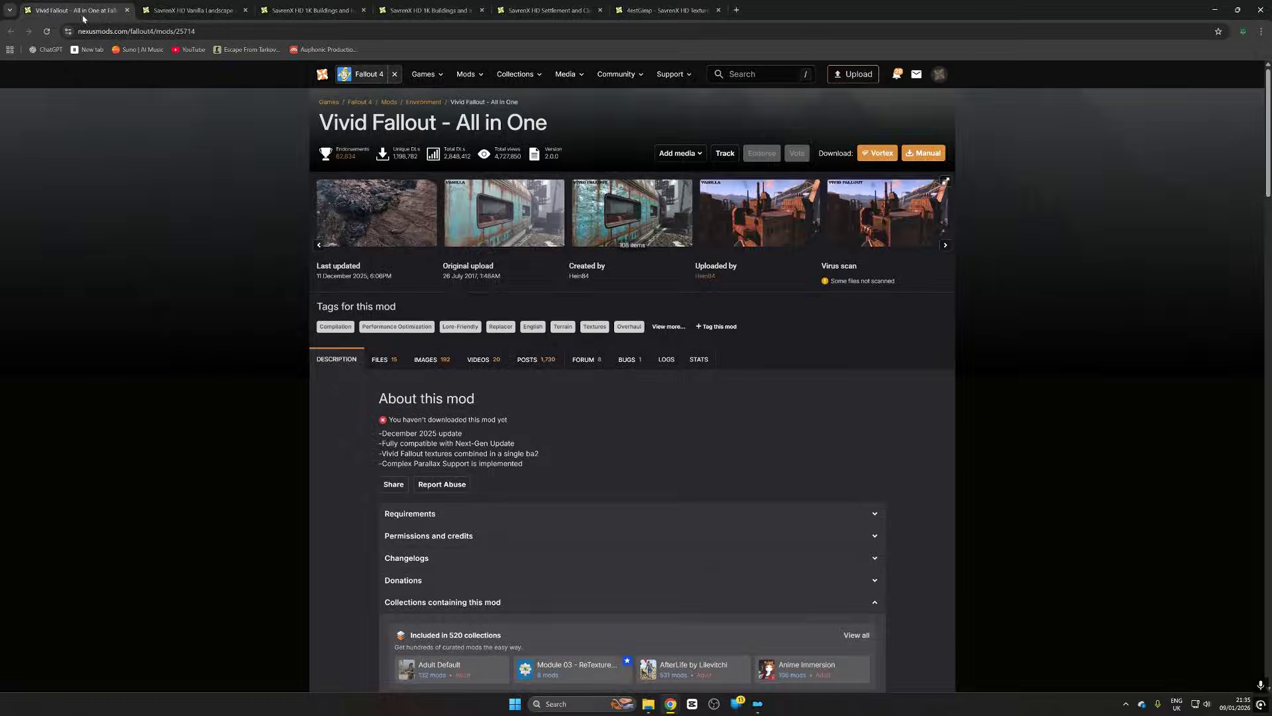
left_click(392, 361)
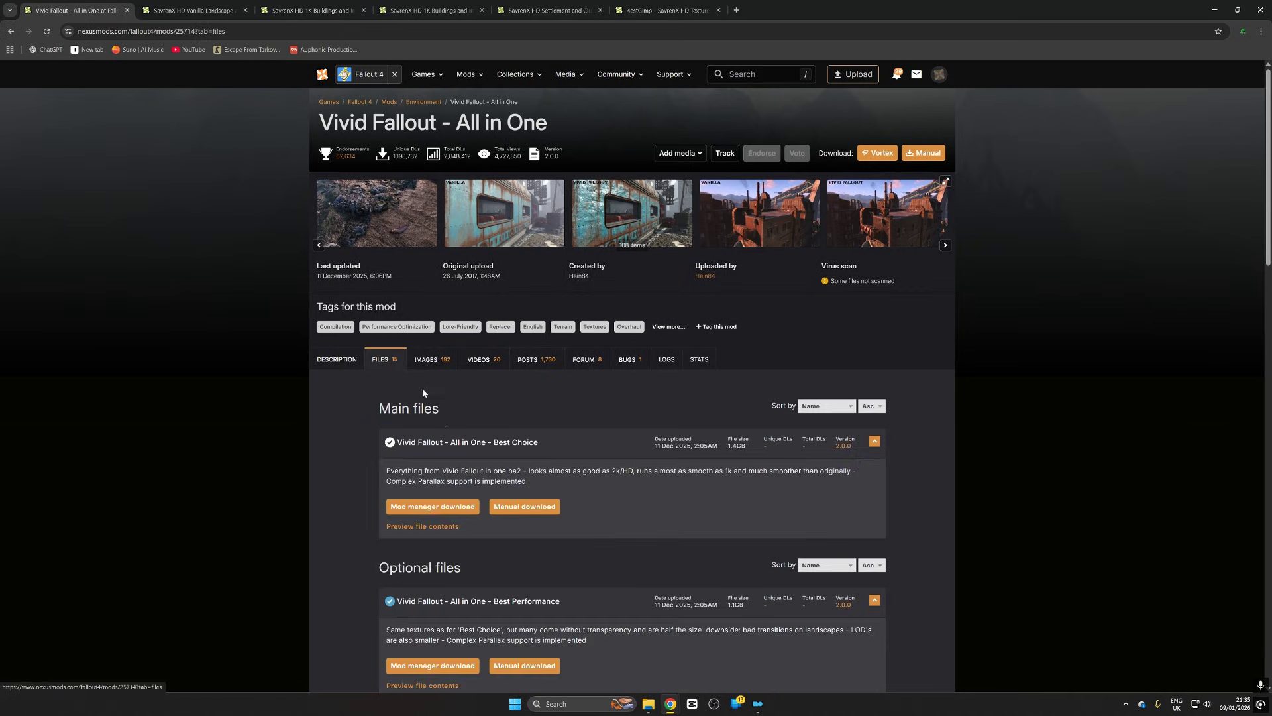
left_click(443, 508)
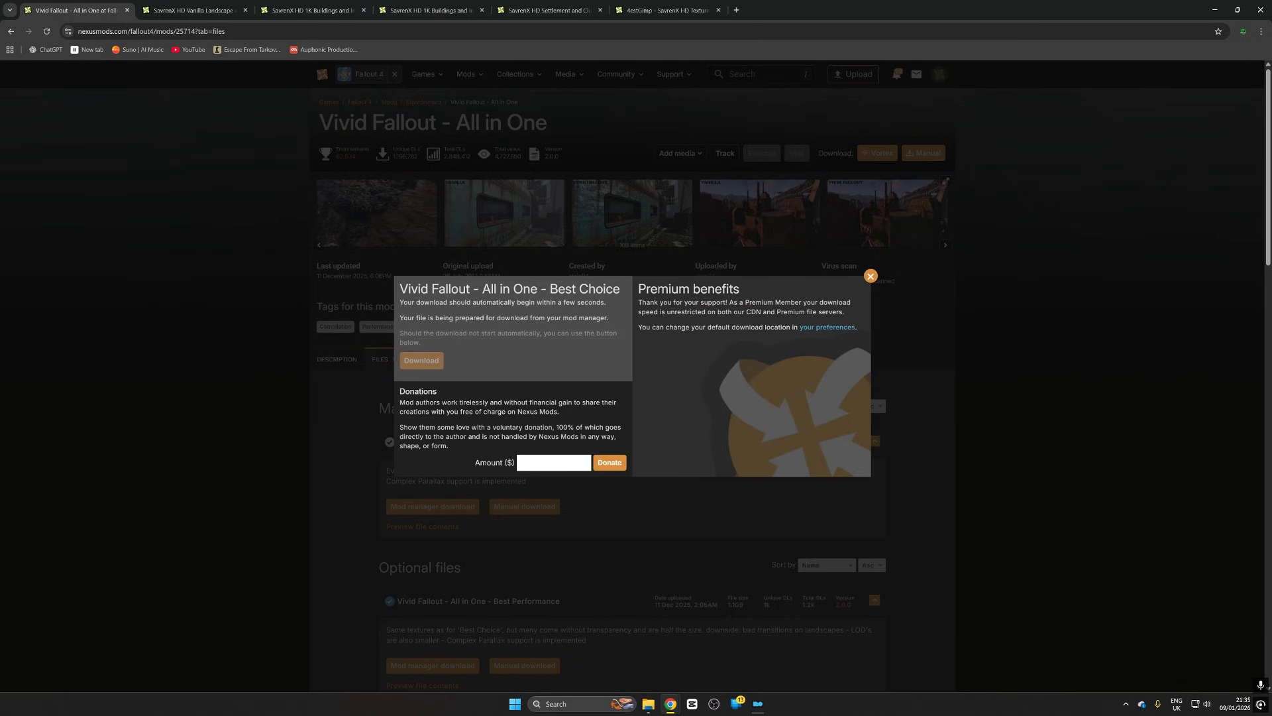
left_click(205, 10)
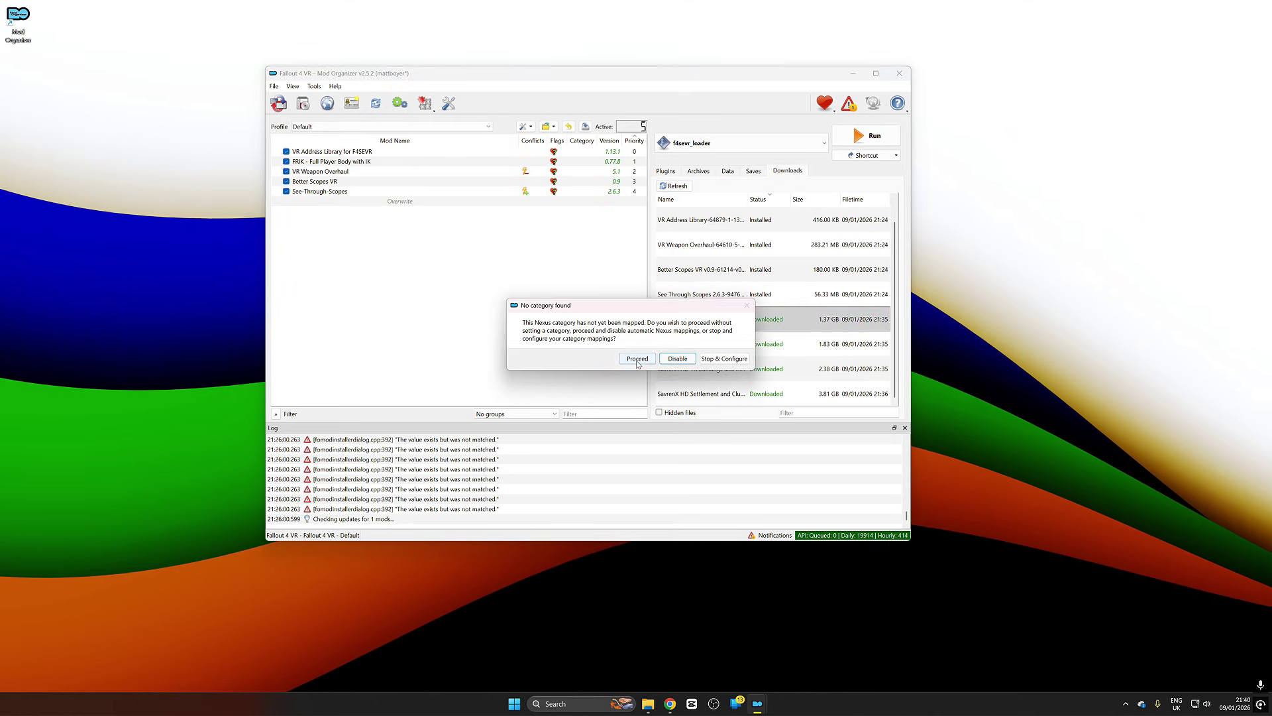
Step: Install Vivid Fallout - All in One and SavrenX HD Vanilla Landscape in Mod Organizer, proceeding without a category and keeping the suggested names
left_click(638, 358)
left_click(629, 316)
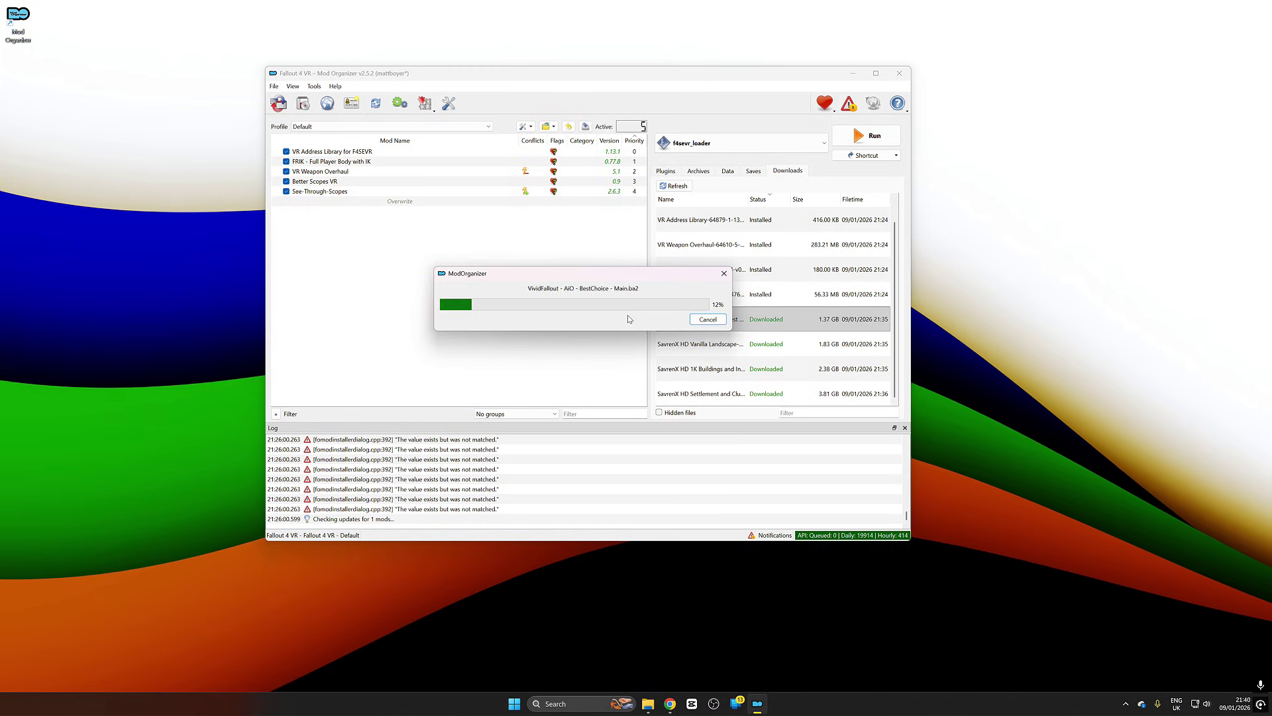
right_click(694, 344)
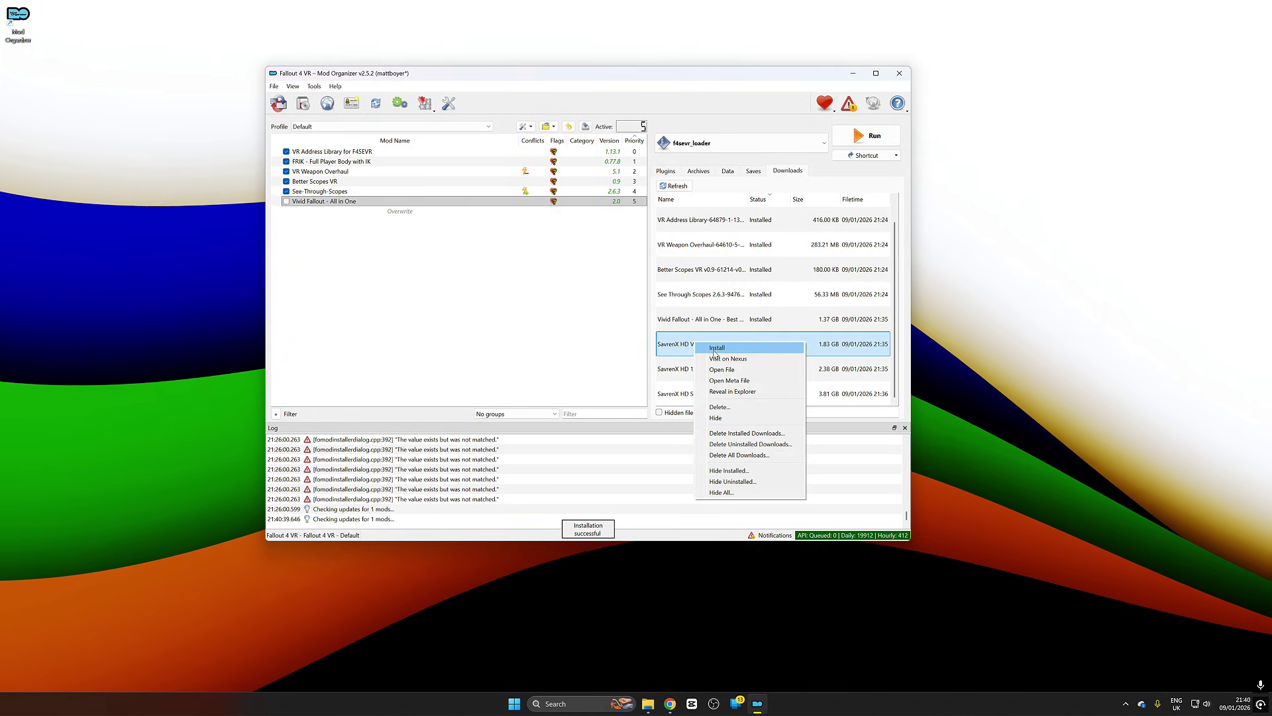
left_click(717, 347)
left_click(638, 359)
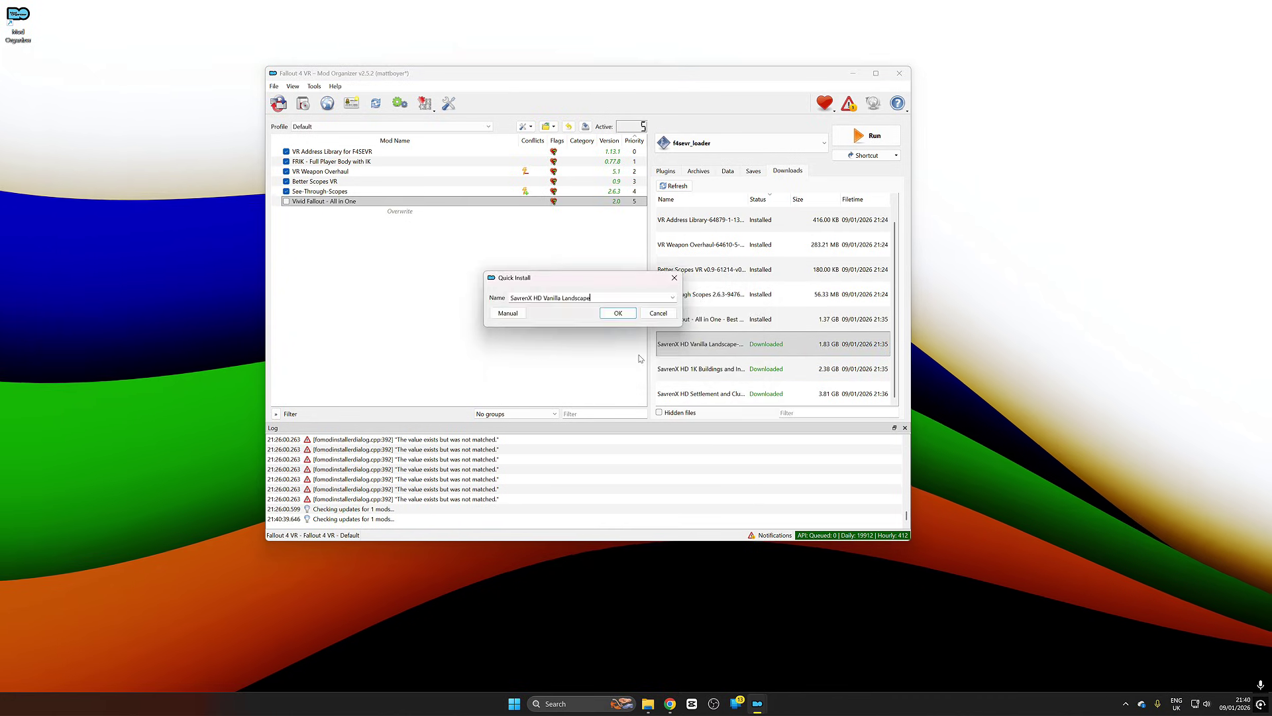
left_click(623, 316)
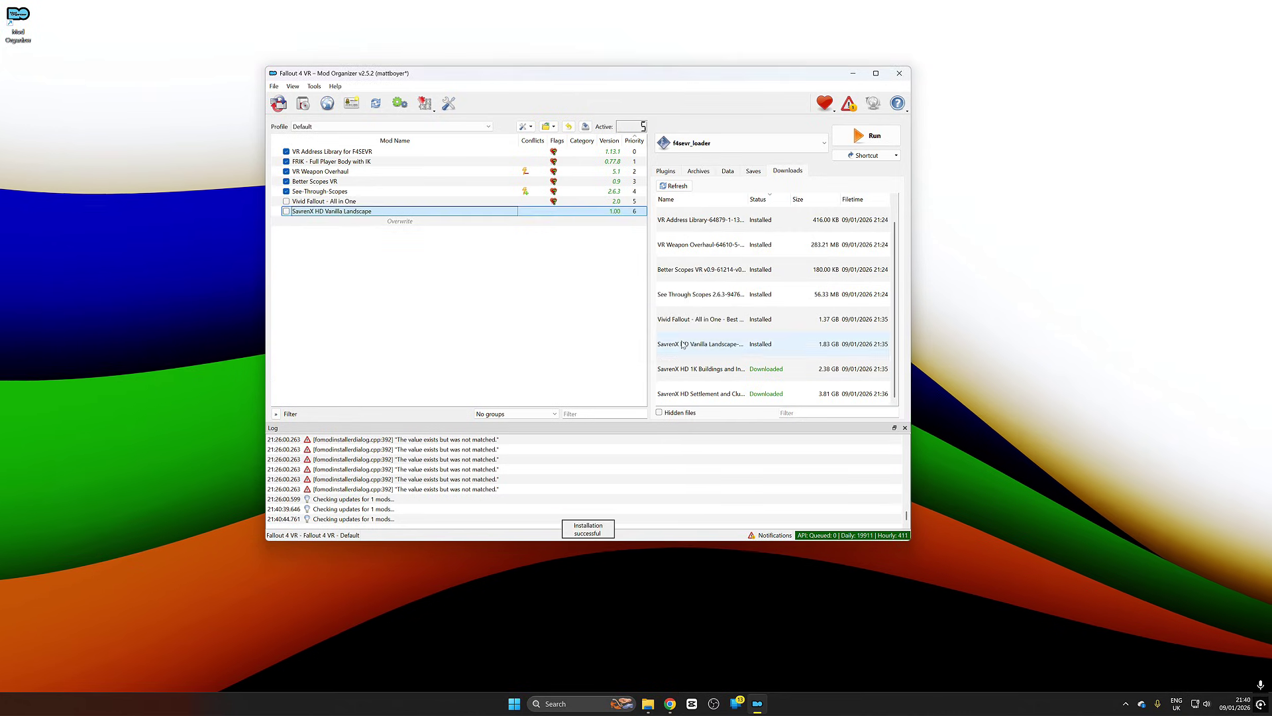
Step: Install SavrenX HD 1K Buildings and Interior and SavrenX HD Settlement and Clutters, proceeding without a category and keeping the suggested names
right_click(663, 370)
left_click(714, 377)
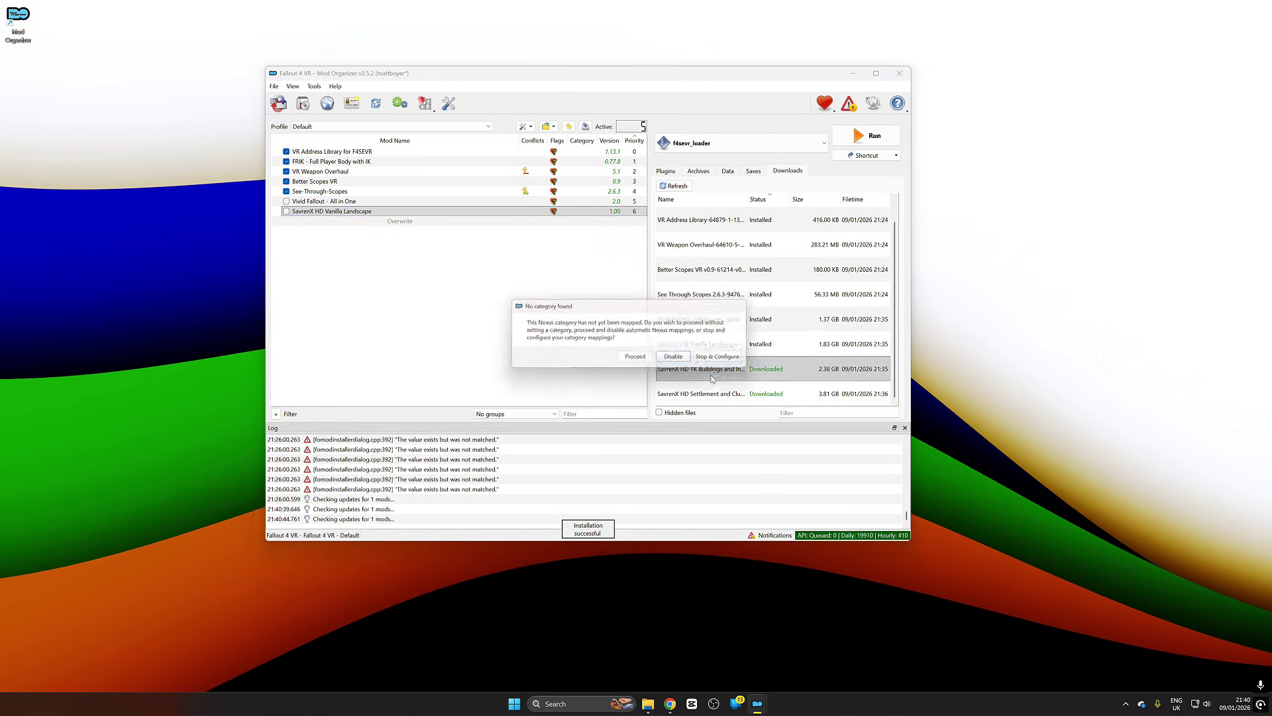
left_click(635, 356)
left_click(623, 314)
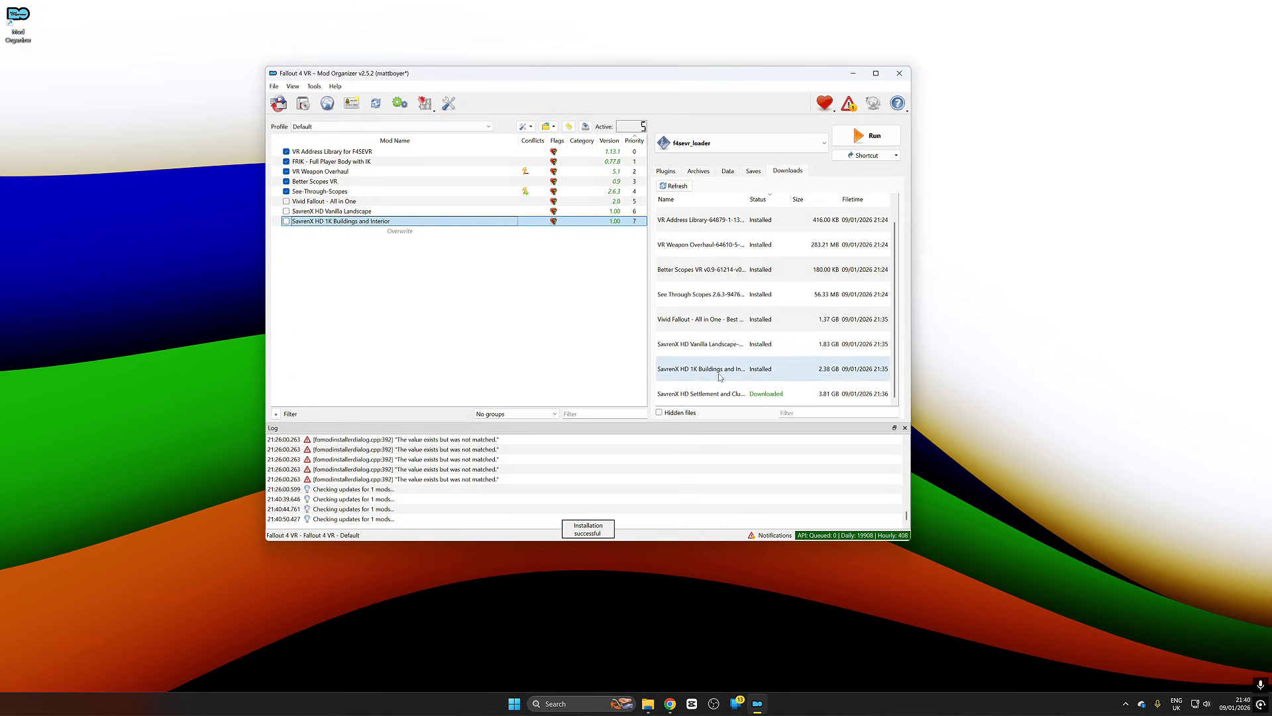
right_click(693, 393)
left_click(714, 397)
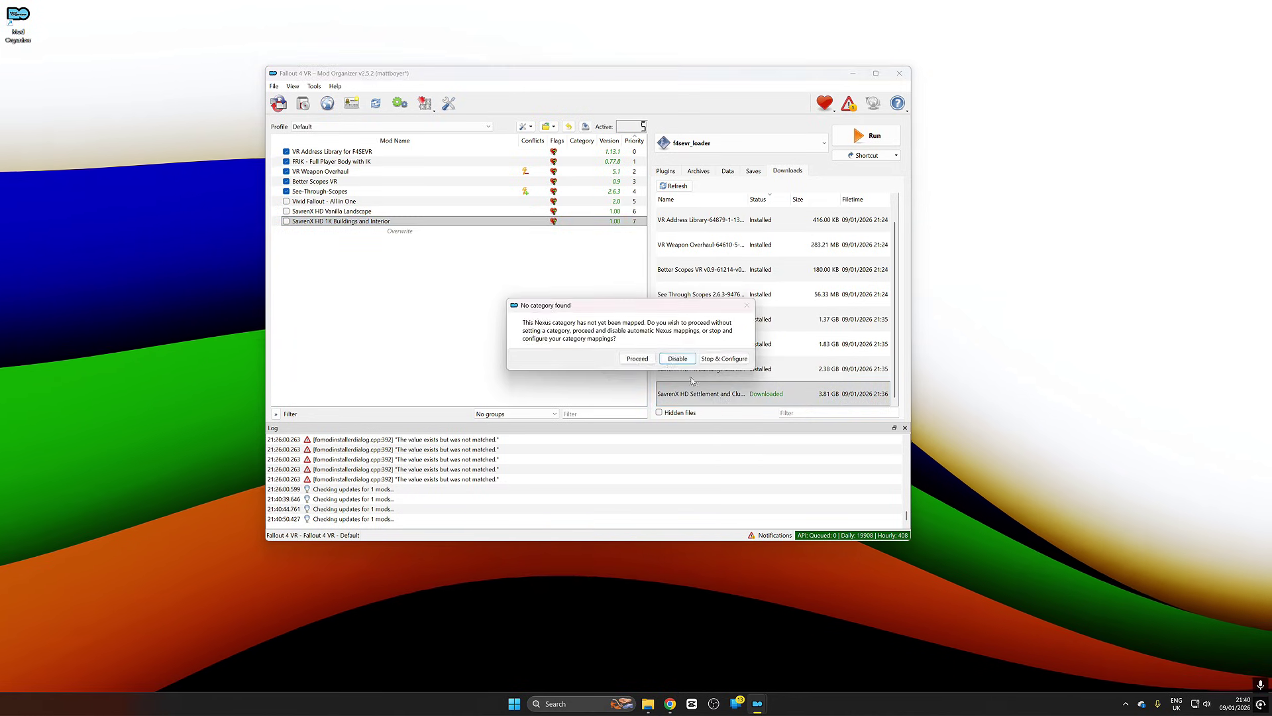
left_click(637, 359)
left_click(623, 313)
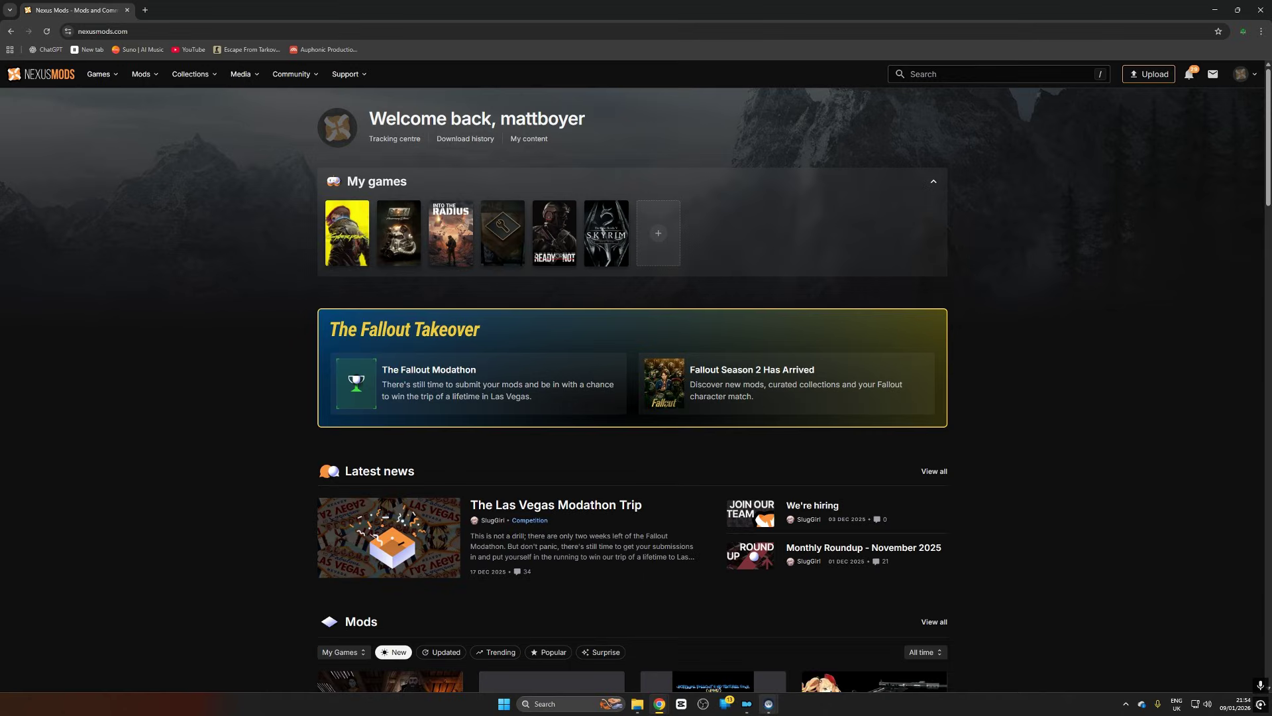
Step: Switch to Mod Organizer to review the enabled mods in the list, and return to the Nexus Mods page
left_click(746, 704)
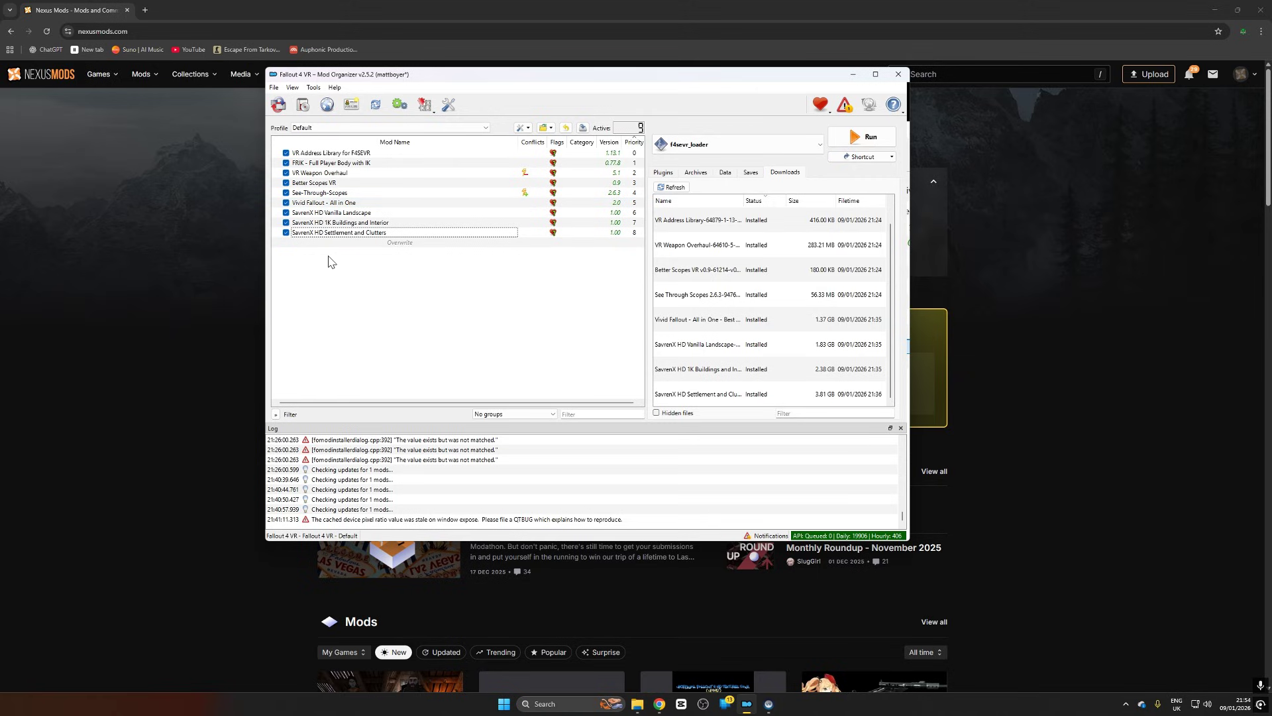
left_click(224, 249)
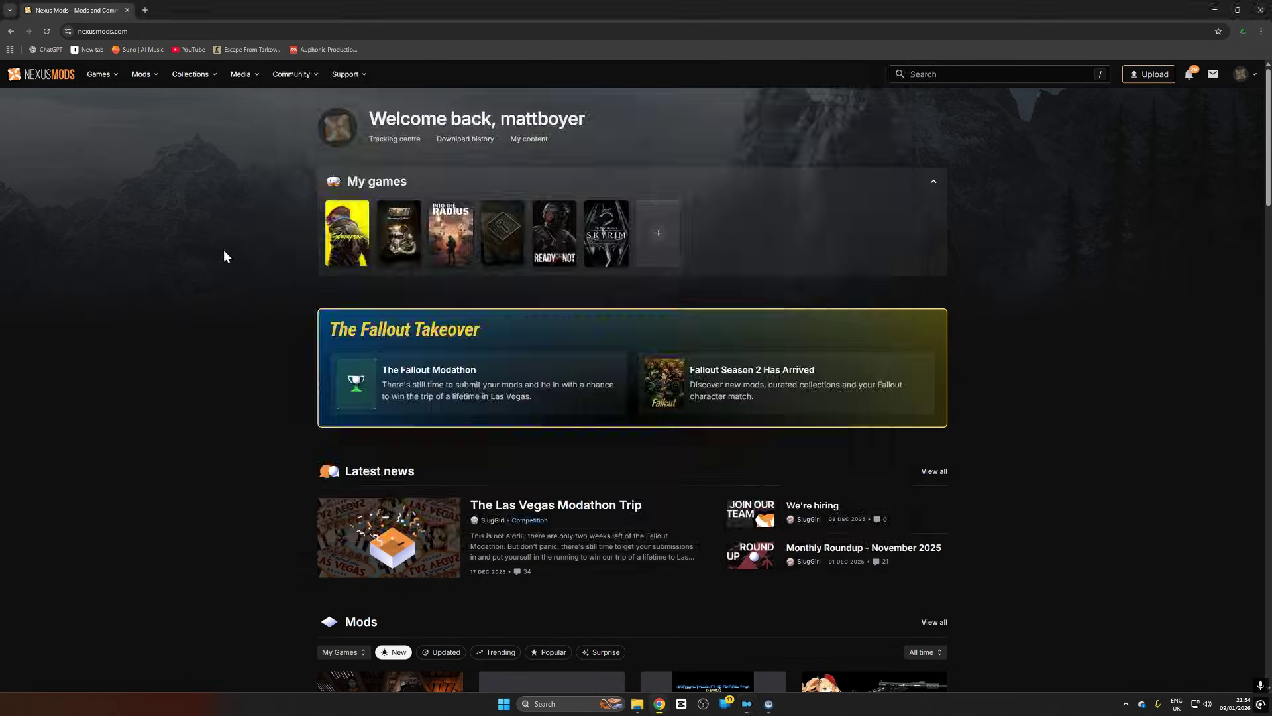
Step: Go to the Fallout 4 section, search its mods for "a forest", and open the A Forest mod page in a new tab
left_click(1007, 69)
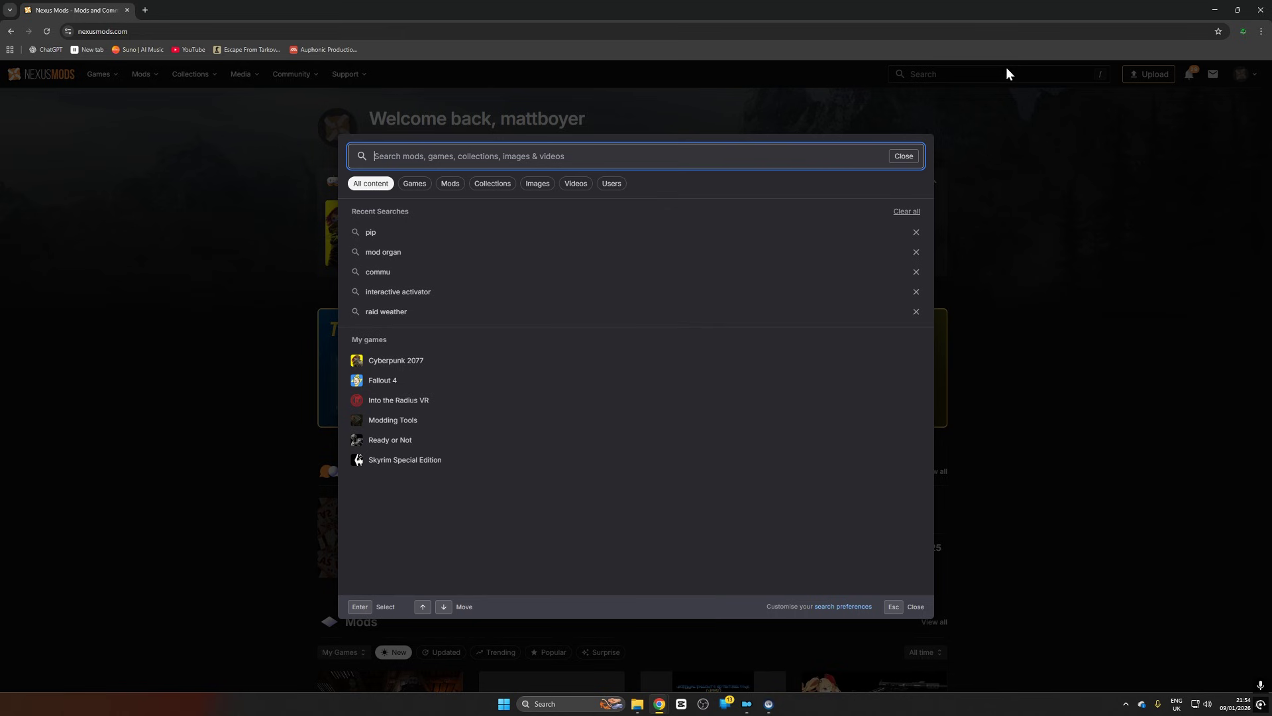
left_click(170, 176)
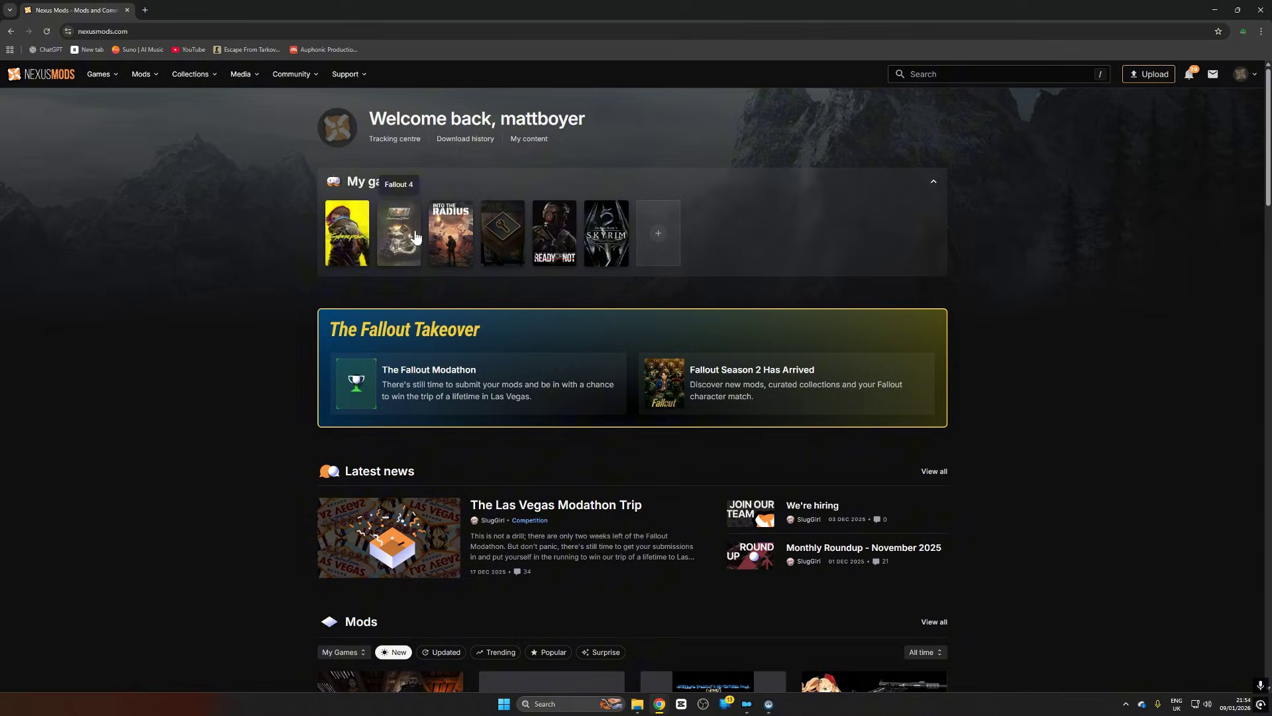
left_click(415, 231)
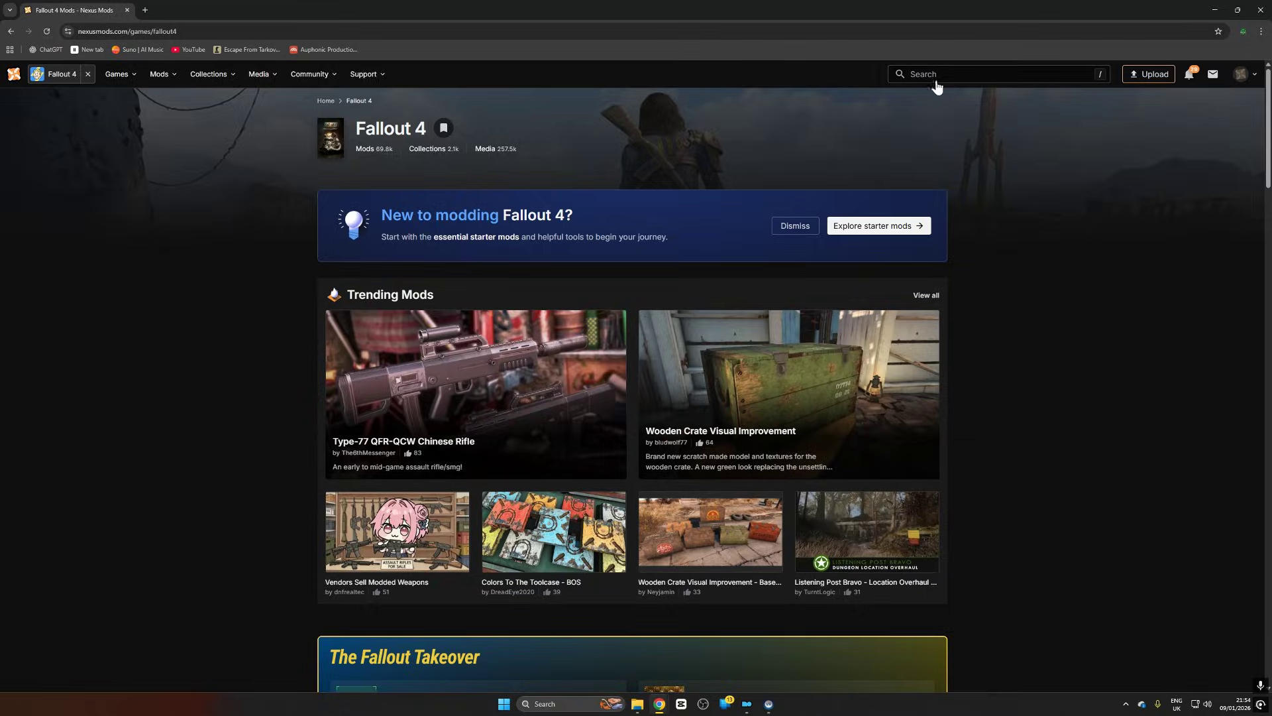
left_click(935, 78)
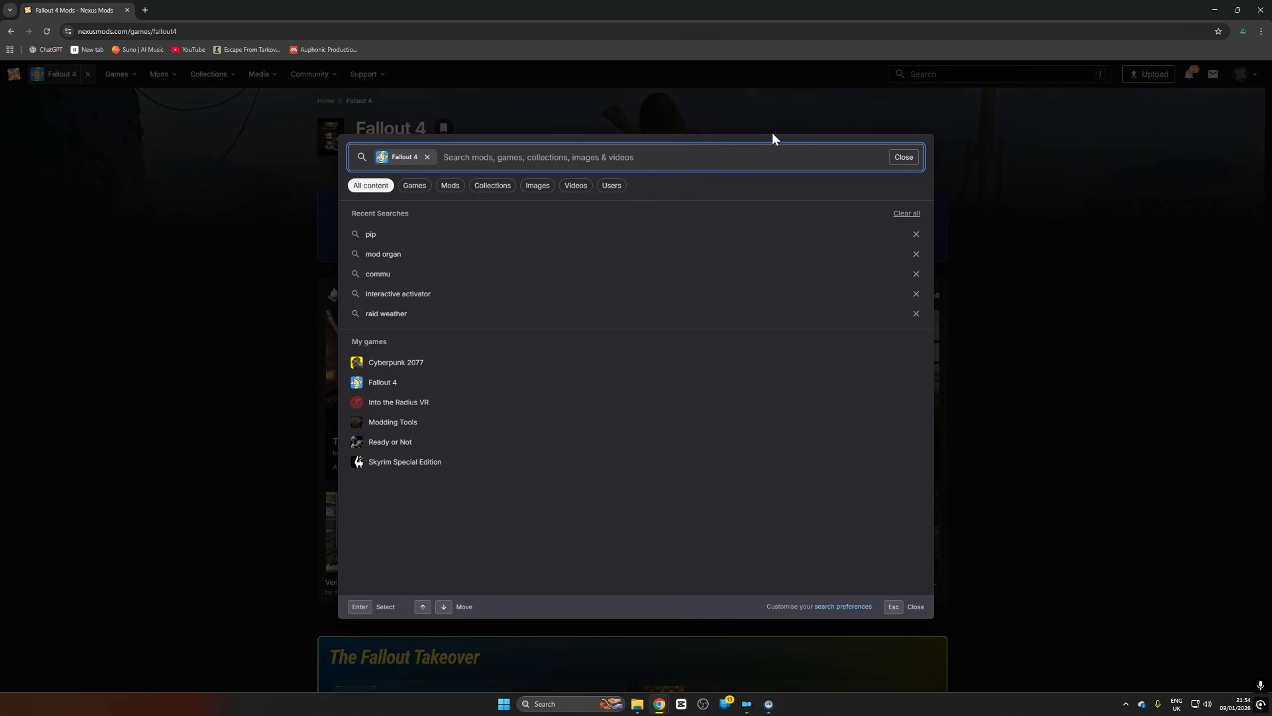
type("a f")
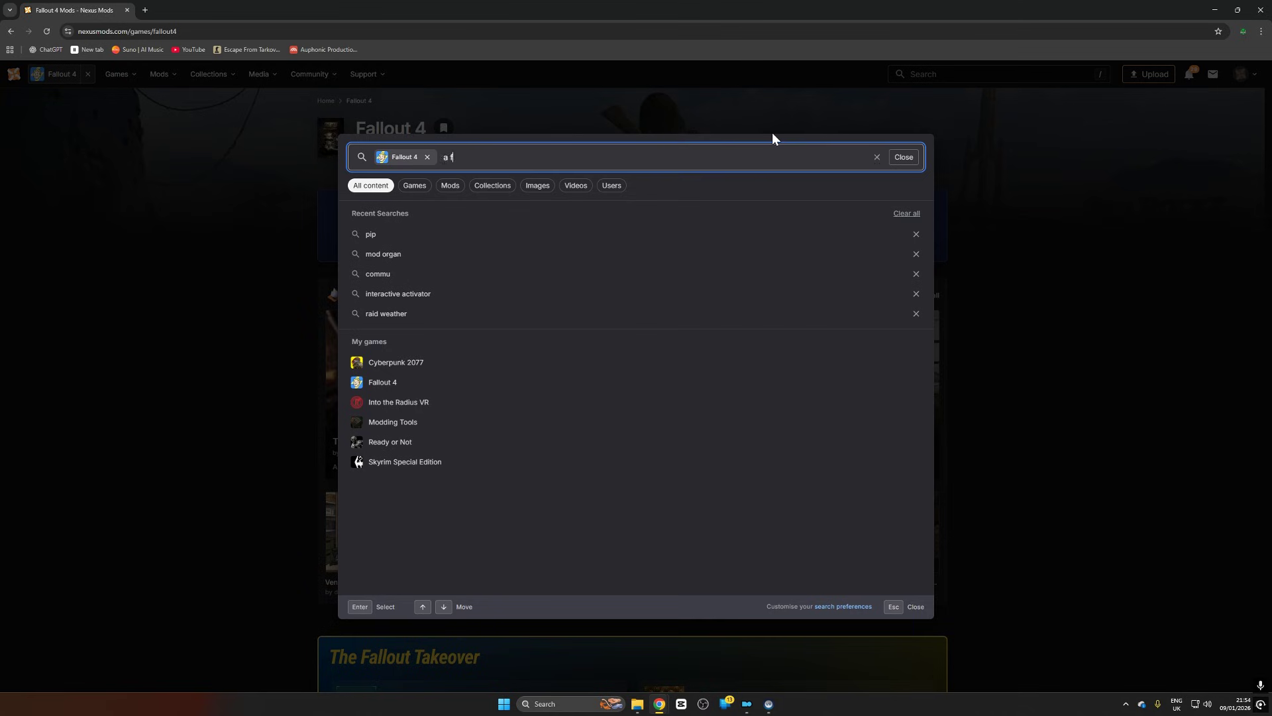
type("orest")
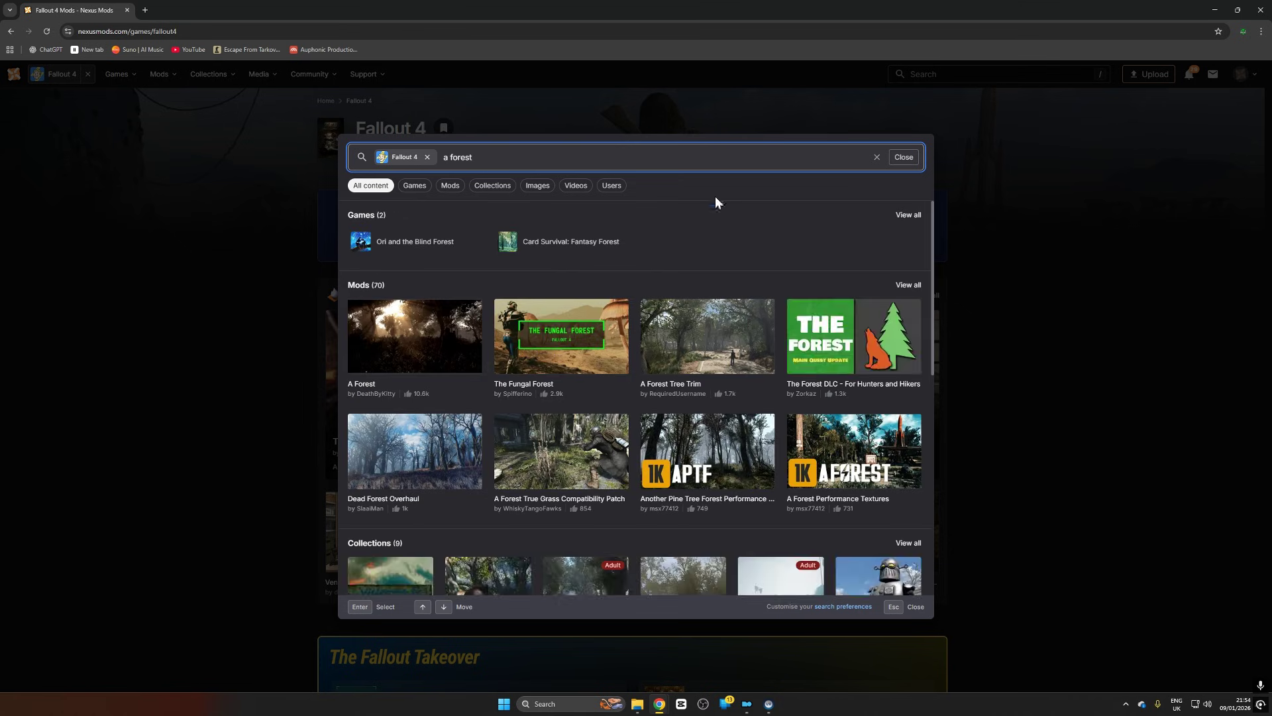
right_click(406, 335)
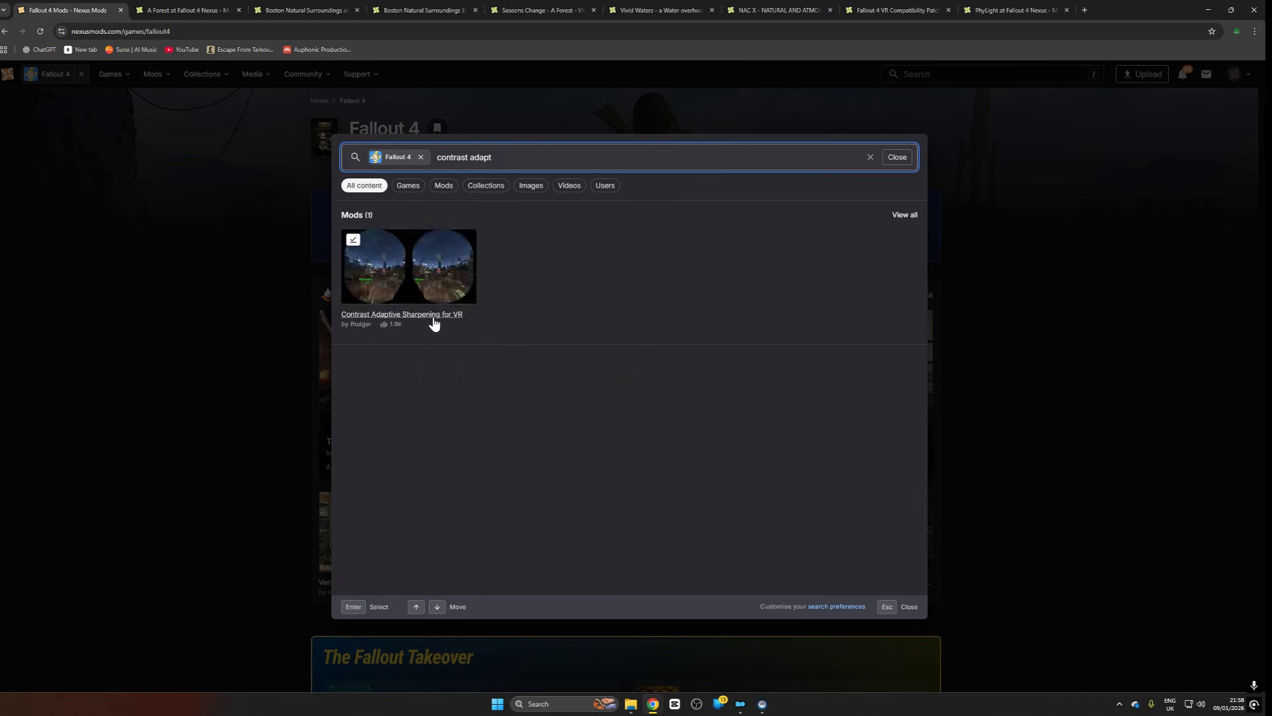
Step: Open Contrast Adaptive Sharpening for VR and the Dead Forest Overhaul, Pine Trees Redone and The Fungal Forest requirements of BNS Extended in new tabs
left_click(456, 281, "ctrl")
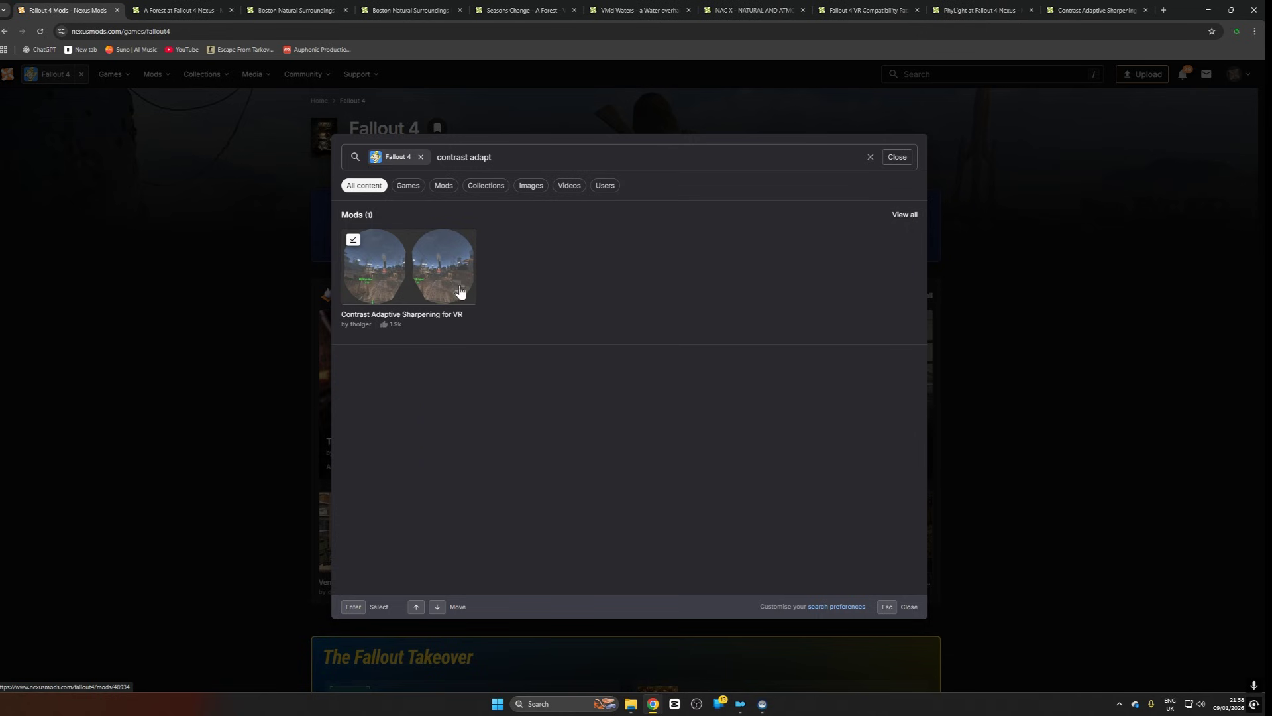
key("ctrl+Tab")
key("ctrl+Tab")
key("ctrl+Tab")
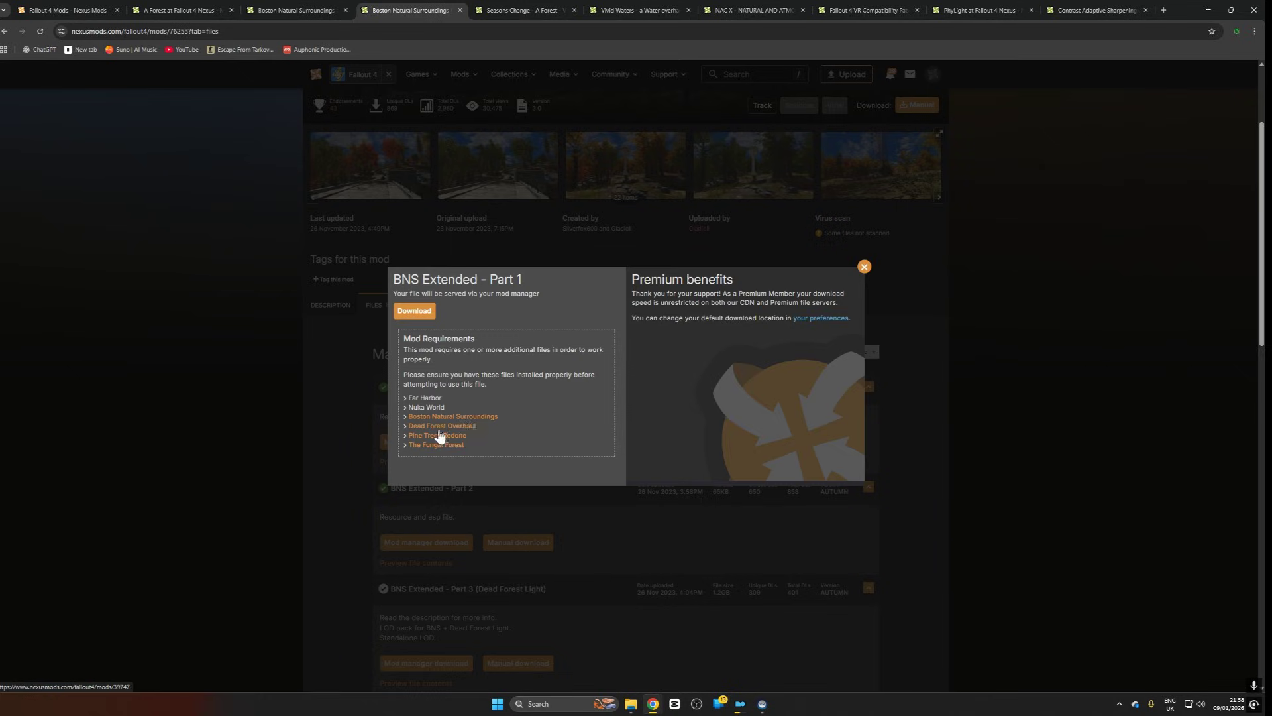
right_click(439, 435)
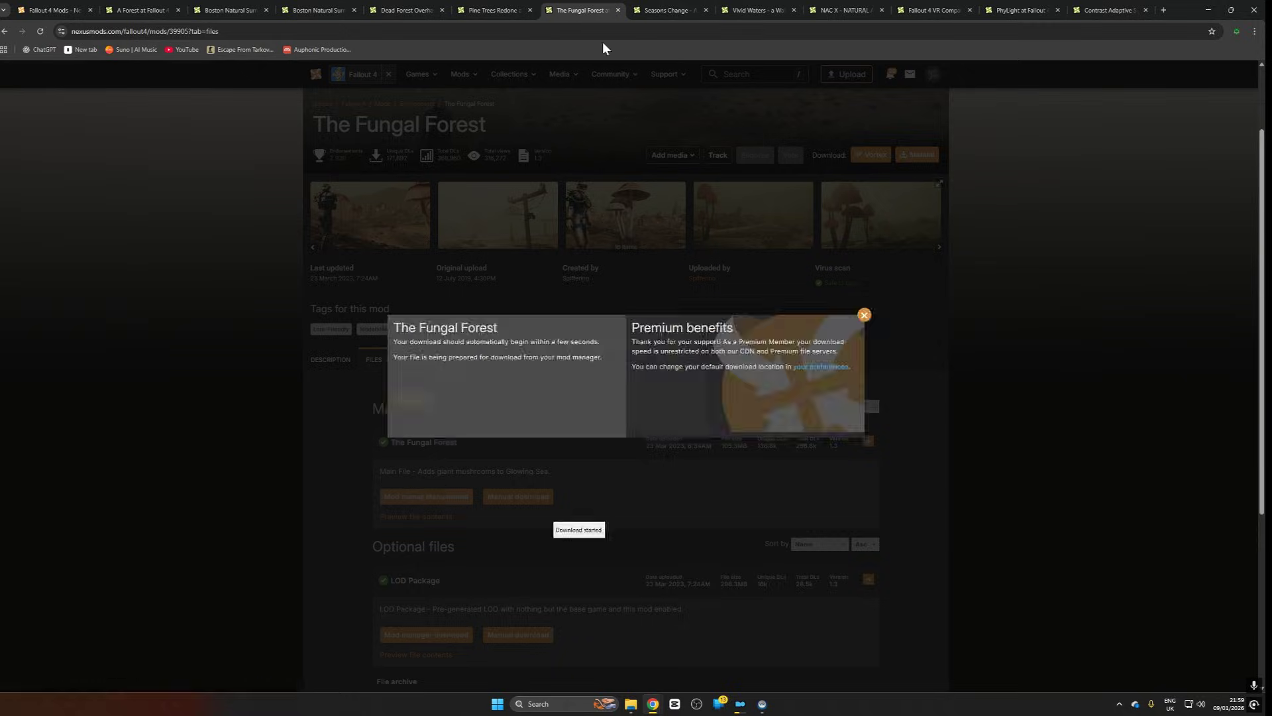
Step: From the Seasons Change VR compatibility patch requirements, open A Forest Tree Trim and Seasons Change - A Merry Modding Days Mod in new tabs
key("ctrl+Tab")
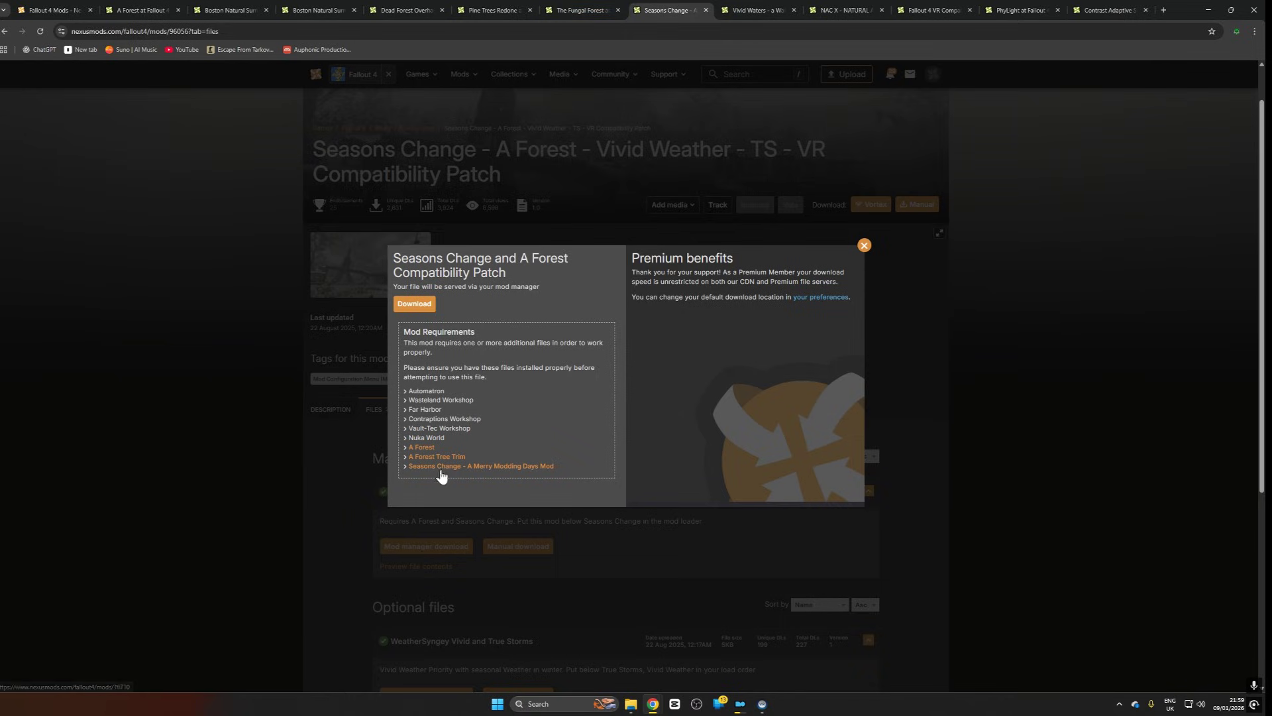
middle_click(434, 457)
middle_click(434, 466)
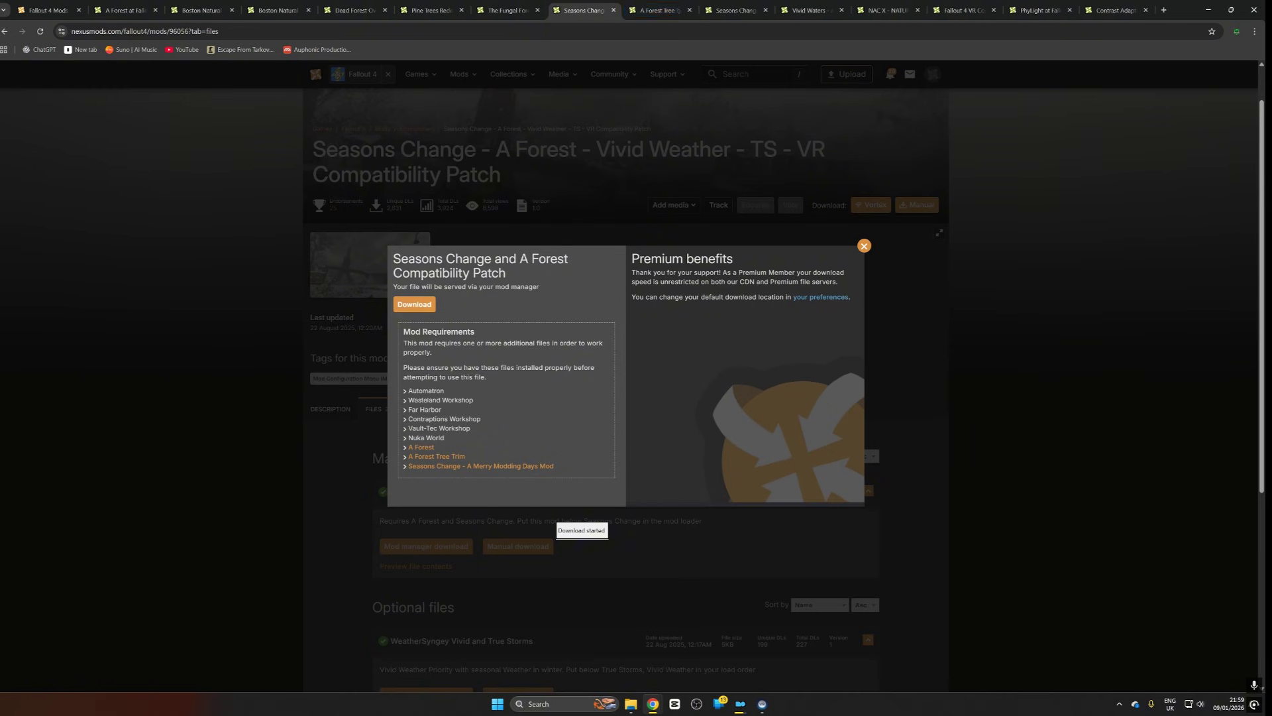
Step: Open the Console Util and Mod Configuration Menu requirements of the Seasons Change mod in new tabs and switch to the Console Util page
key("ctrl+Tab")
key("ctrl+Tab")
middle_click(427, 435)
middle_click(430, 445)
key("ctrl+Tab")
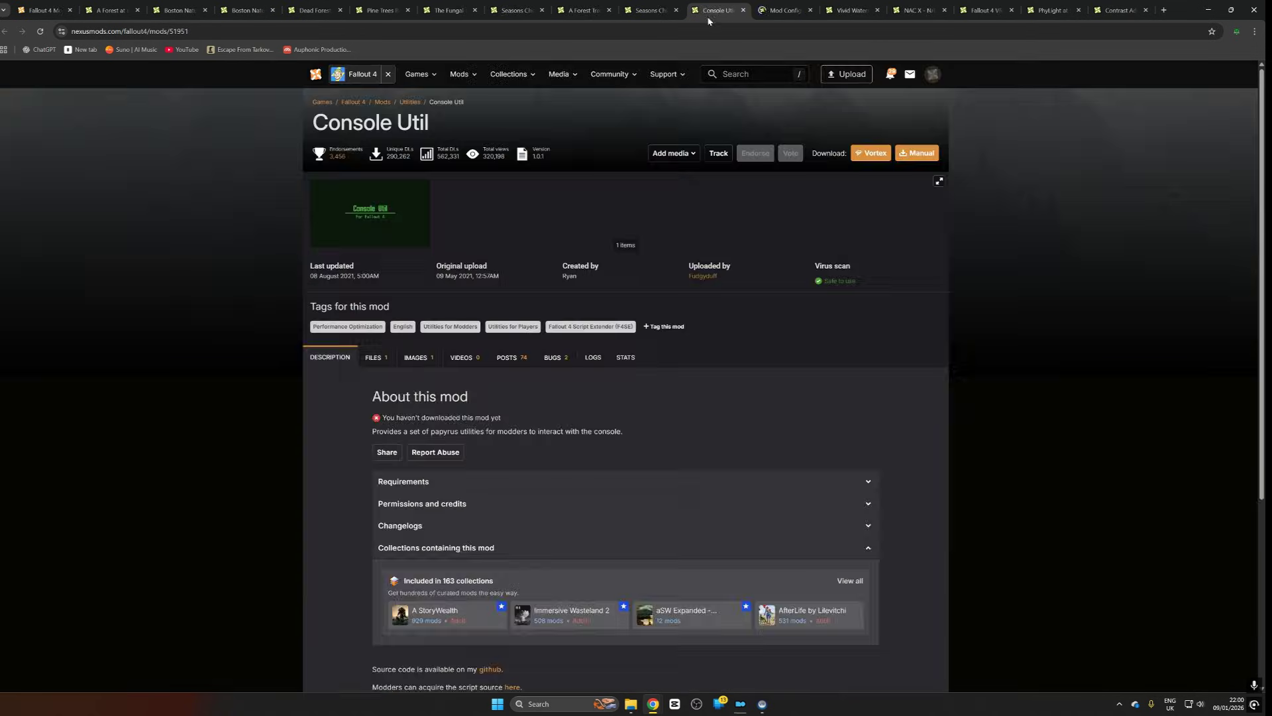
Step: Go to the Fallout 4 VR Compatibility Patch page and open its NAC X and PipBoy requirements in new tabs
key("ctrl+Tab")
key("ctrl+Tab")
key("ctrl+Tab")
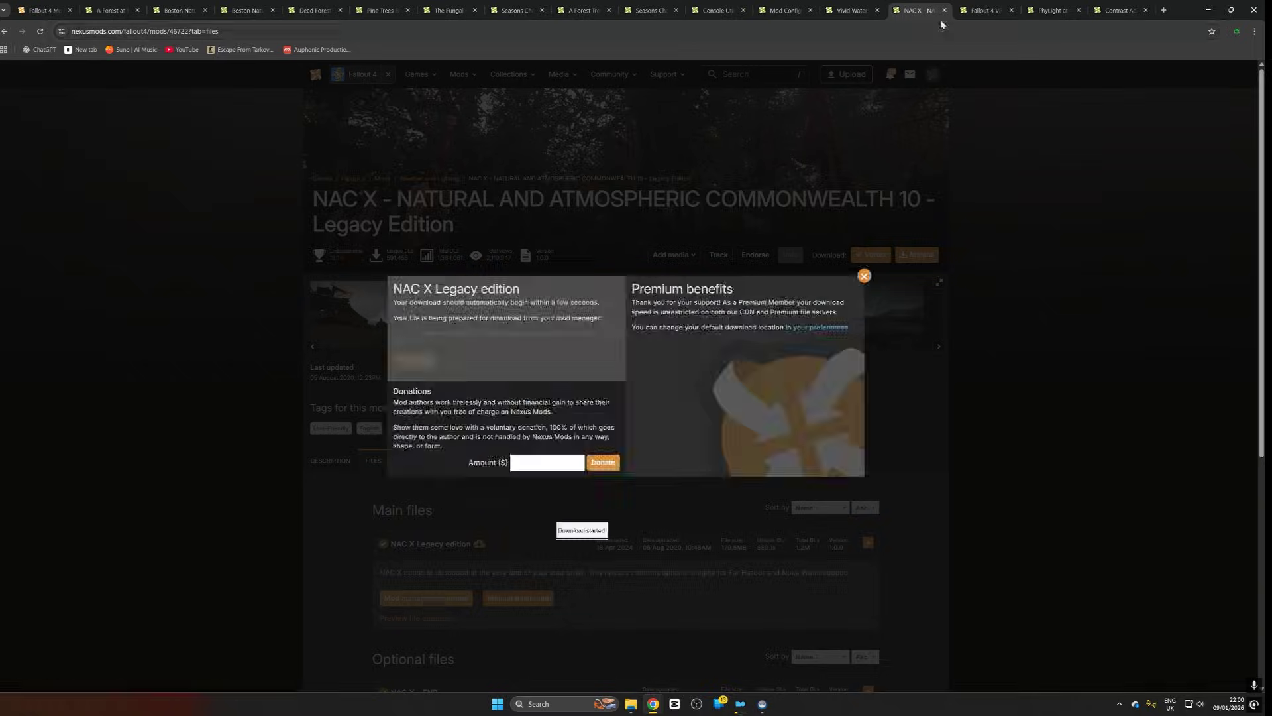
key("ctrl+Tab")
middle_click(436, 418)
right_click(434, 431)
left_click(464, 440)
Step: Switch to the Contrast Adaptive Sharpening for VR page, dismiss the download pop-up, and read through the mod description
key("ctrl+Tab")
key("ctrl+Tab")
key("ctrl+Tab")
key("ctrl+Tab")
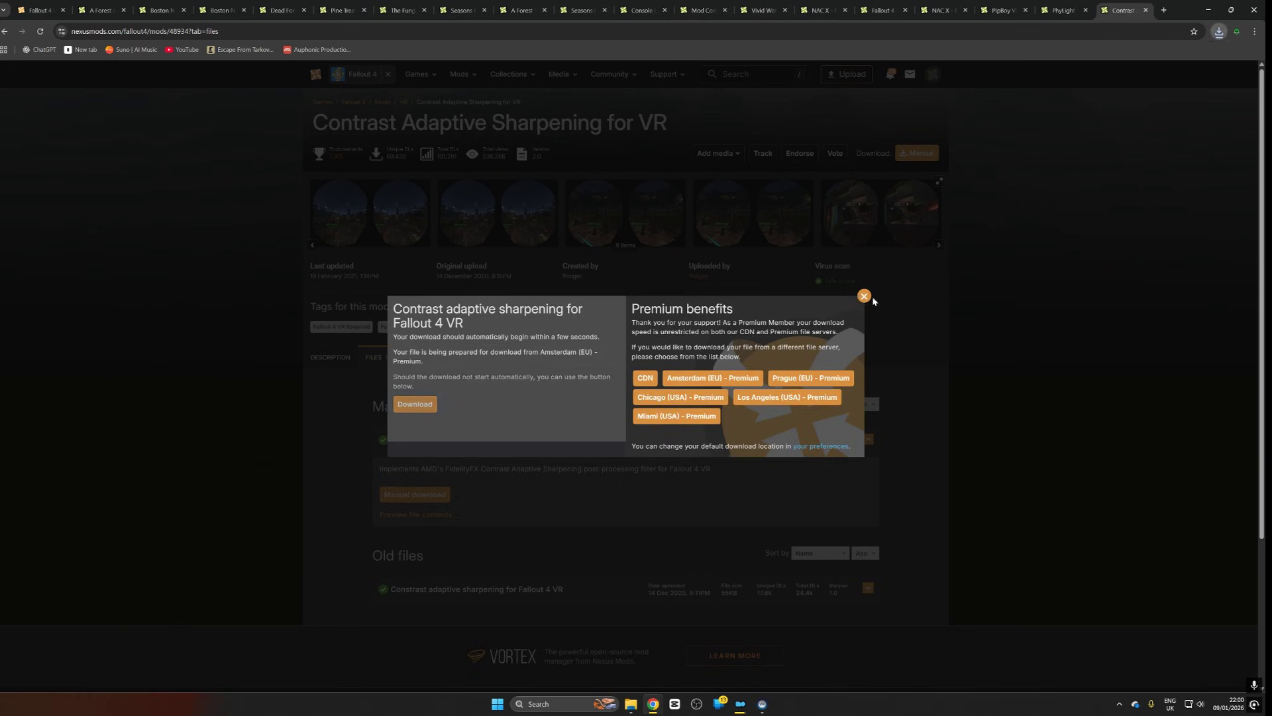
left_click(864, 296)
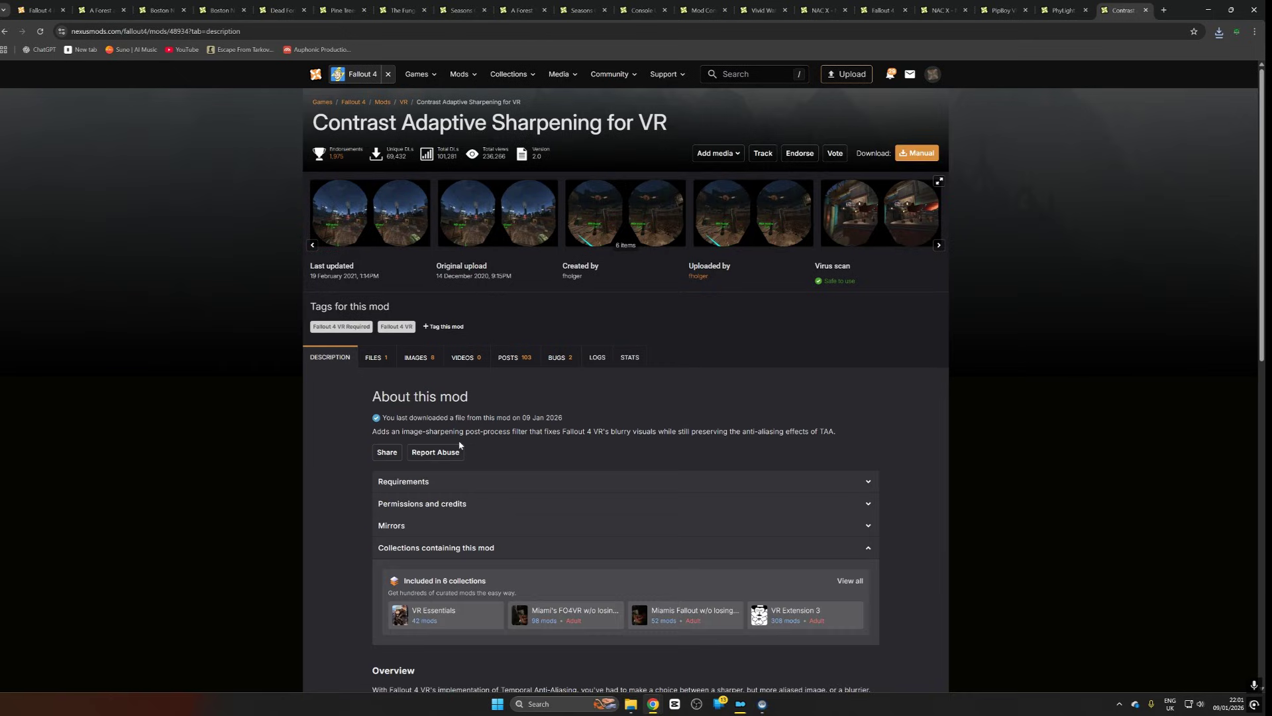
scroll(874, 301, "down", 8)
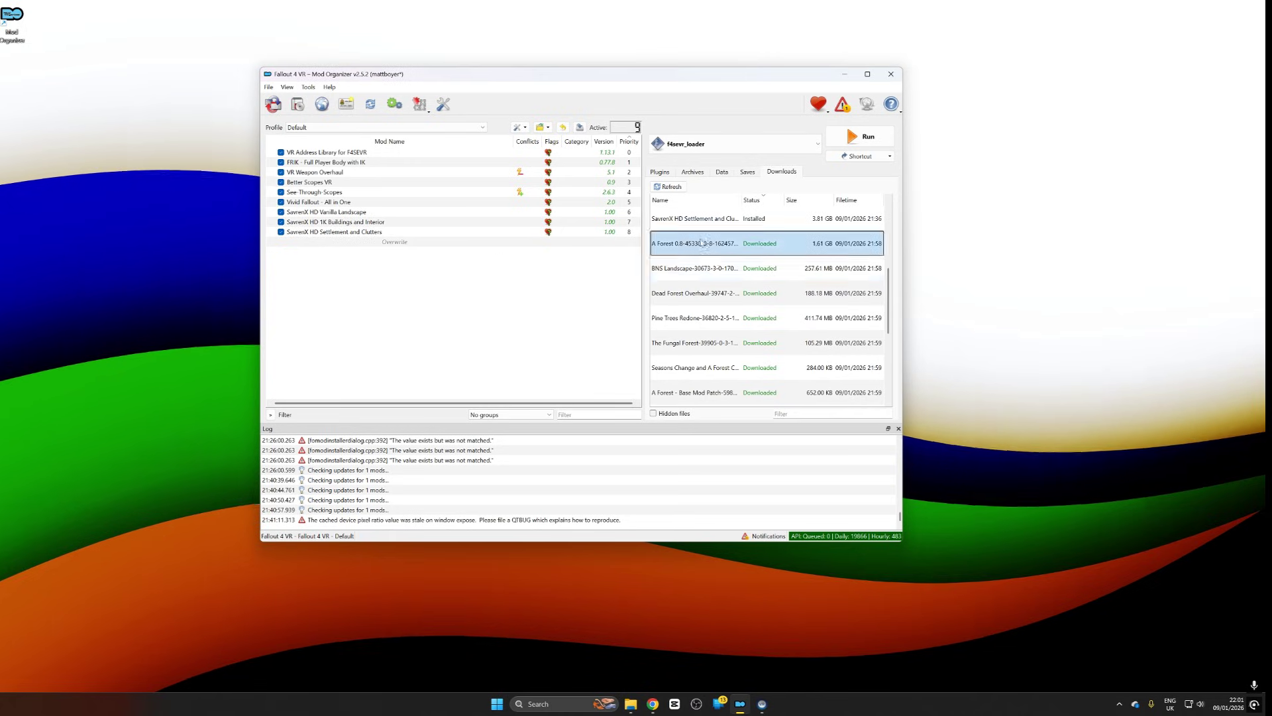
Step: Install A Forest and BNS Landscape from the Mod Organizer downloads, proceeding without a category and keeping the suggested names
double_click(762, 243)
key("Return")
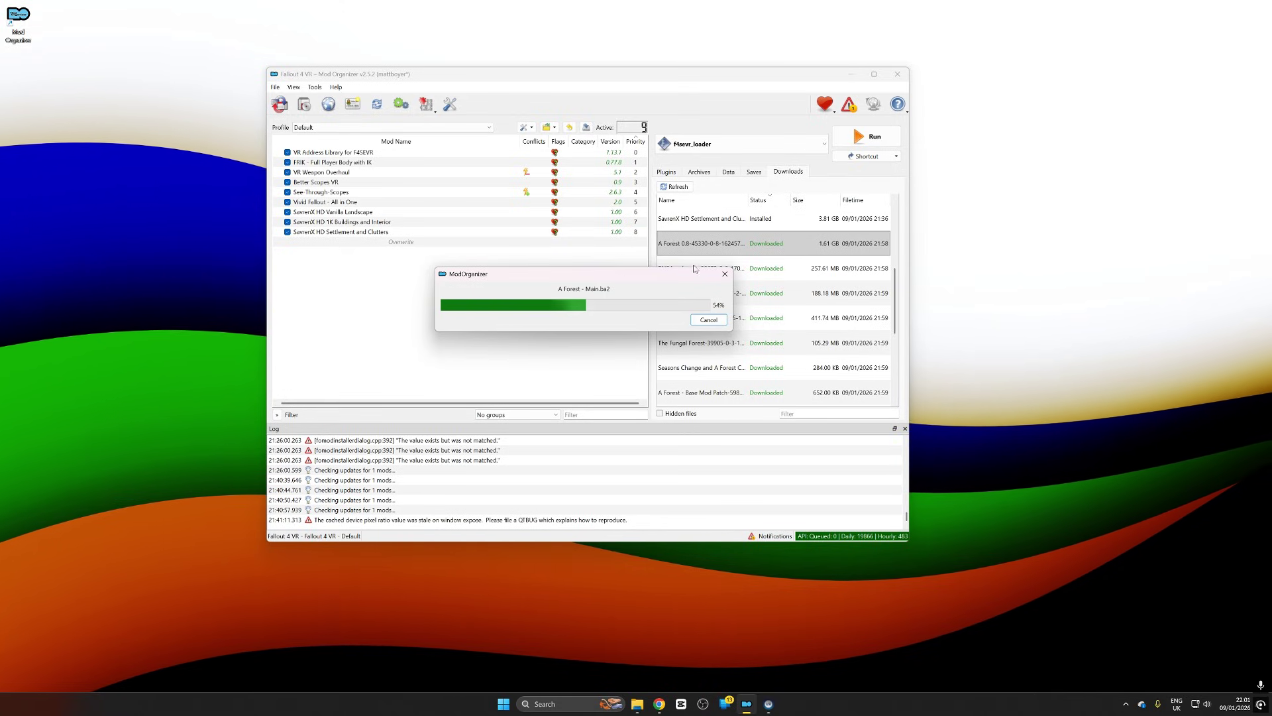
left_click(764, 271)
right_click(764, 271)
left_click(796, 283)
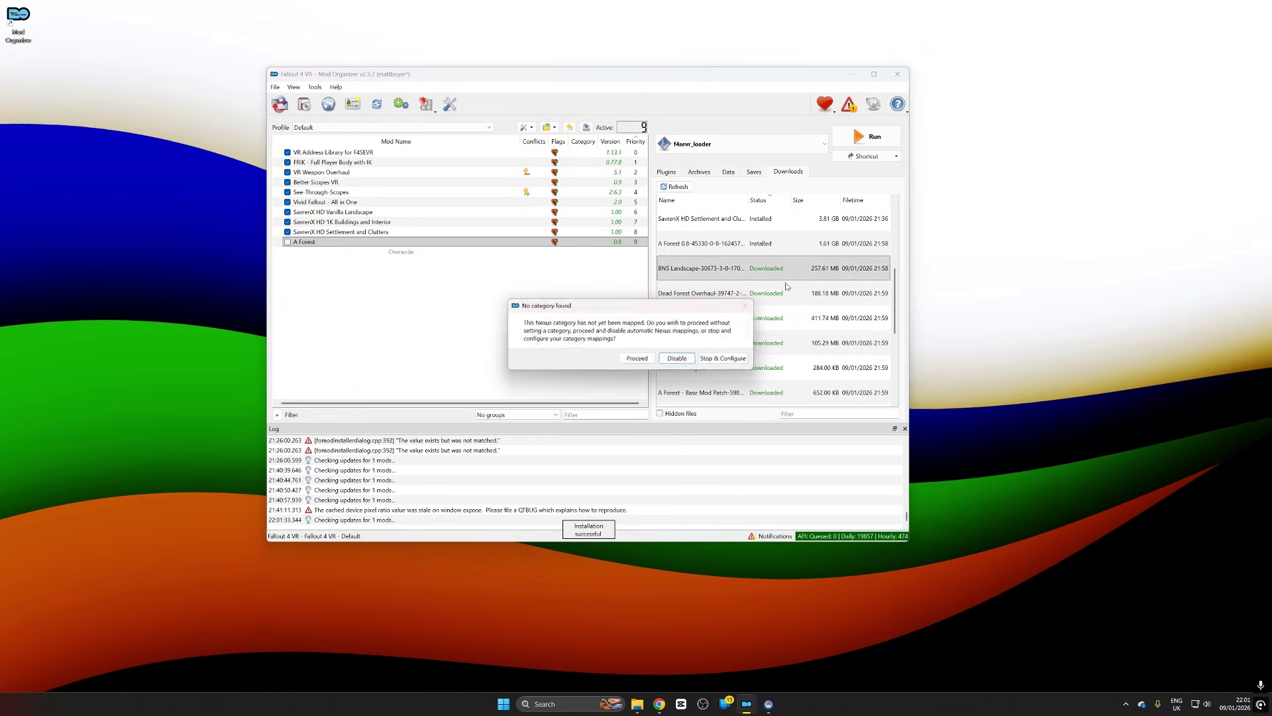
left_click(639, 358)
left_click(620, 314)
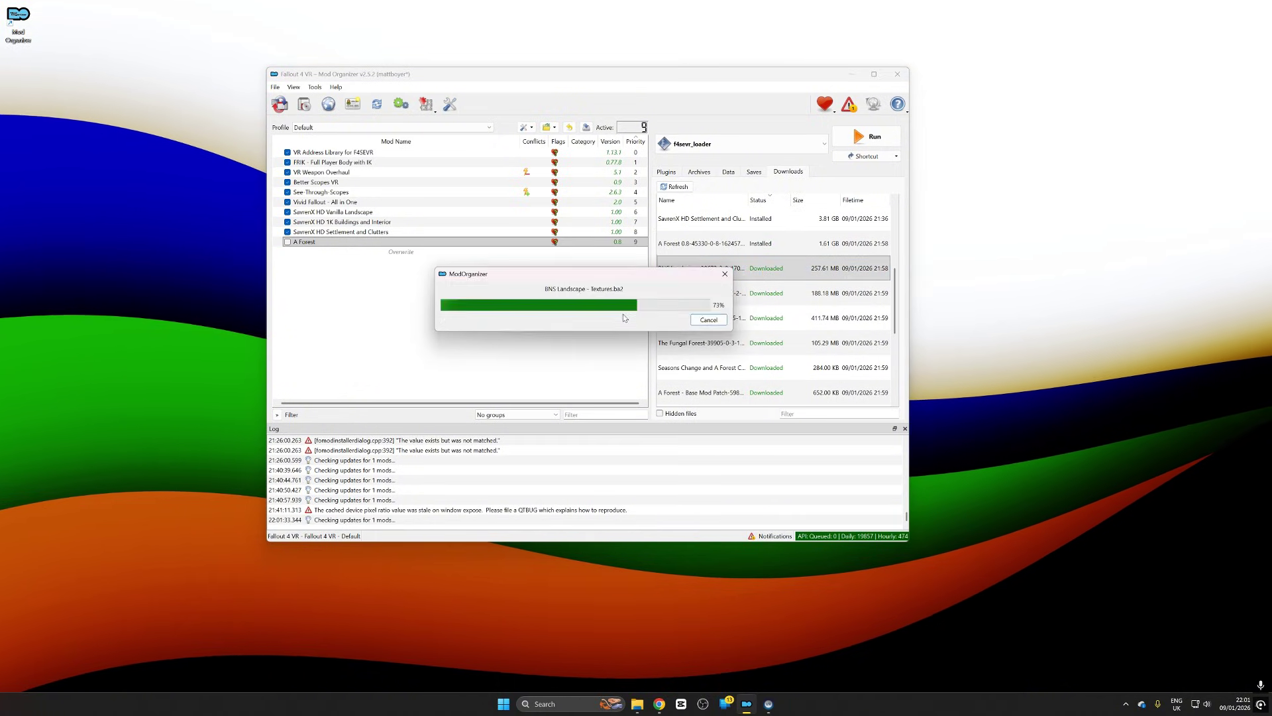
Step: Install Dead Forest Overhaul and Pine Trees Redone, proceeding without a category and keeping the suggested names
left_click(711, 298)
right_click(711, 302)
left_click(733, 310)
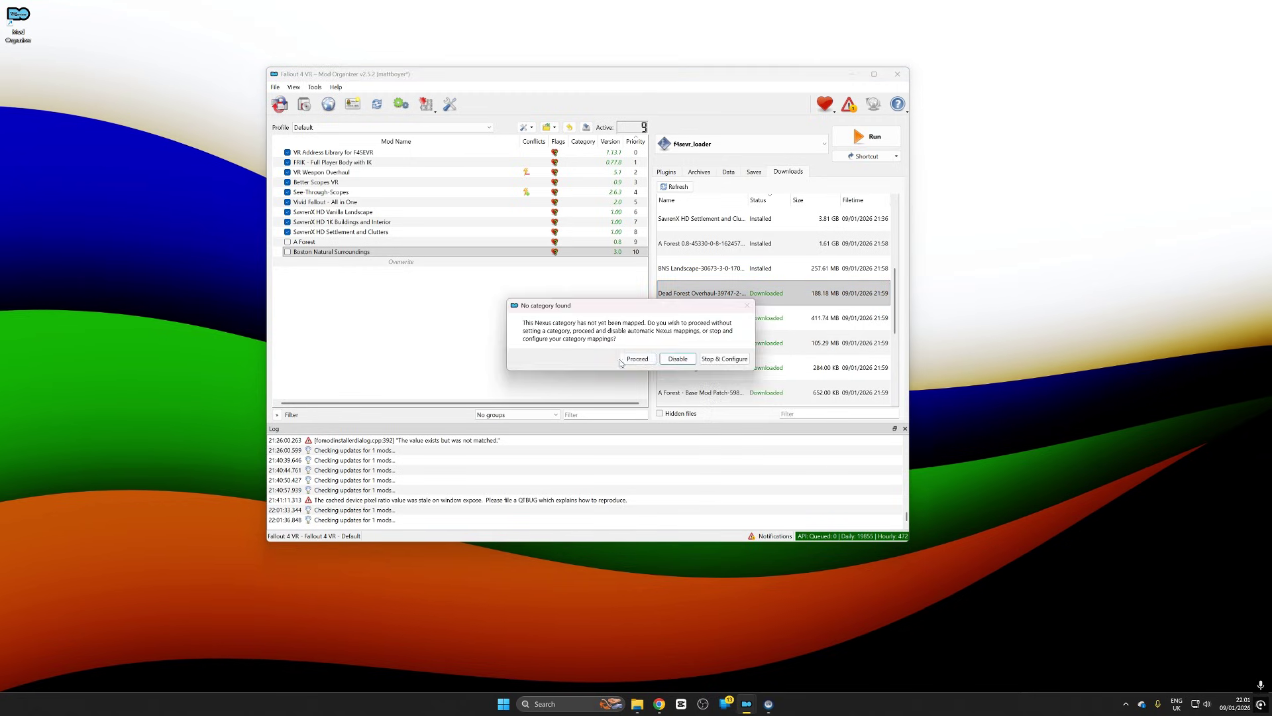
left_click(639, 440)
left_click(651, 317)
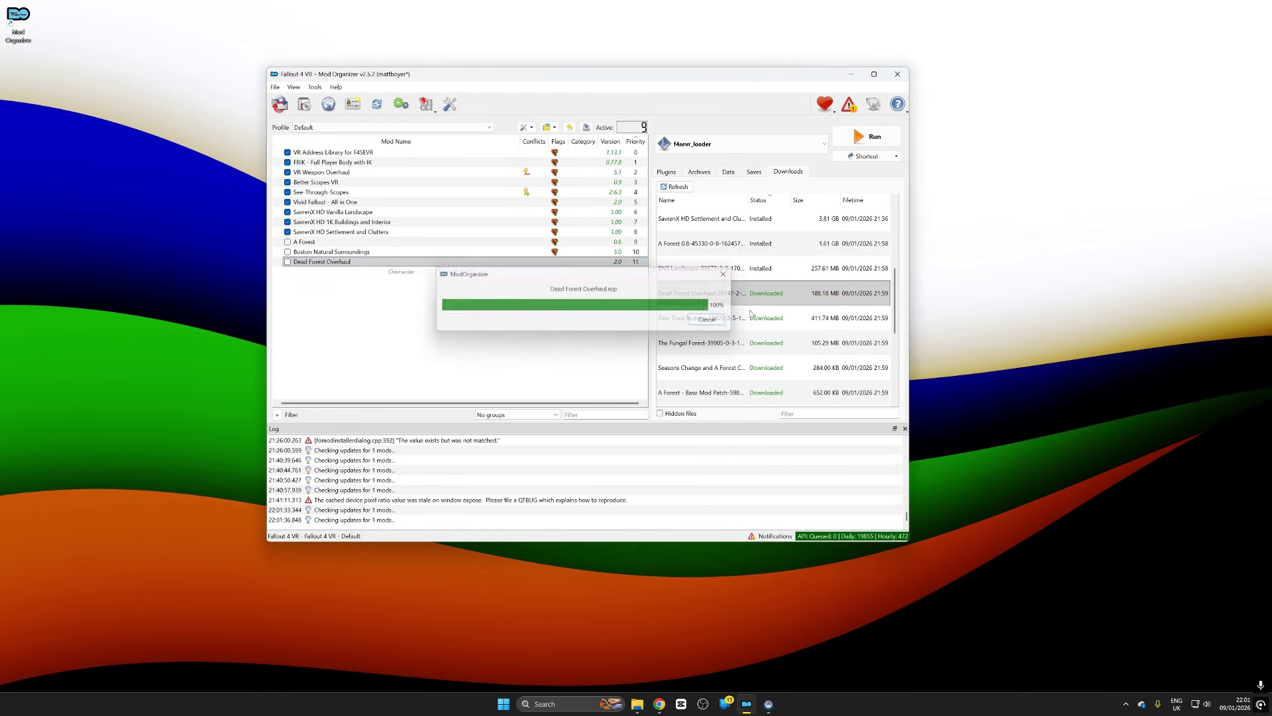
left_click(728, 317)
right_click(728, 317)
left_click(737, 319)
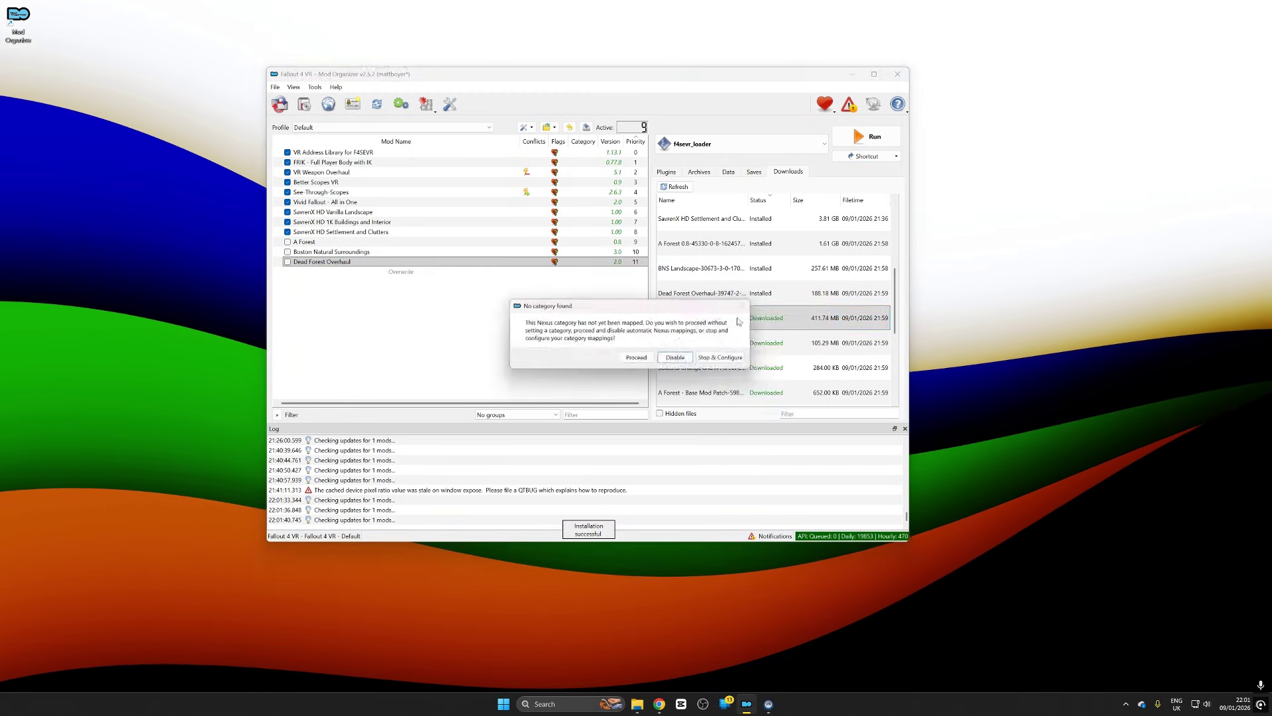
left_click(636, 357)
left_click(616, 316)
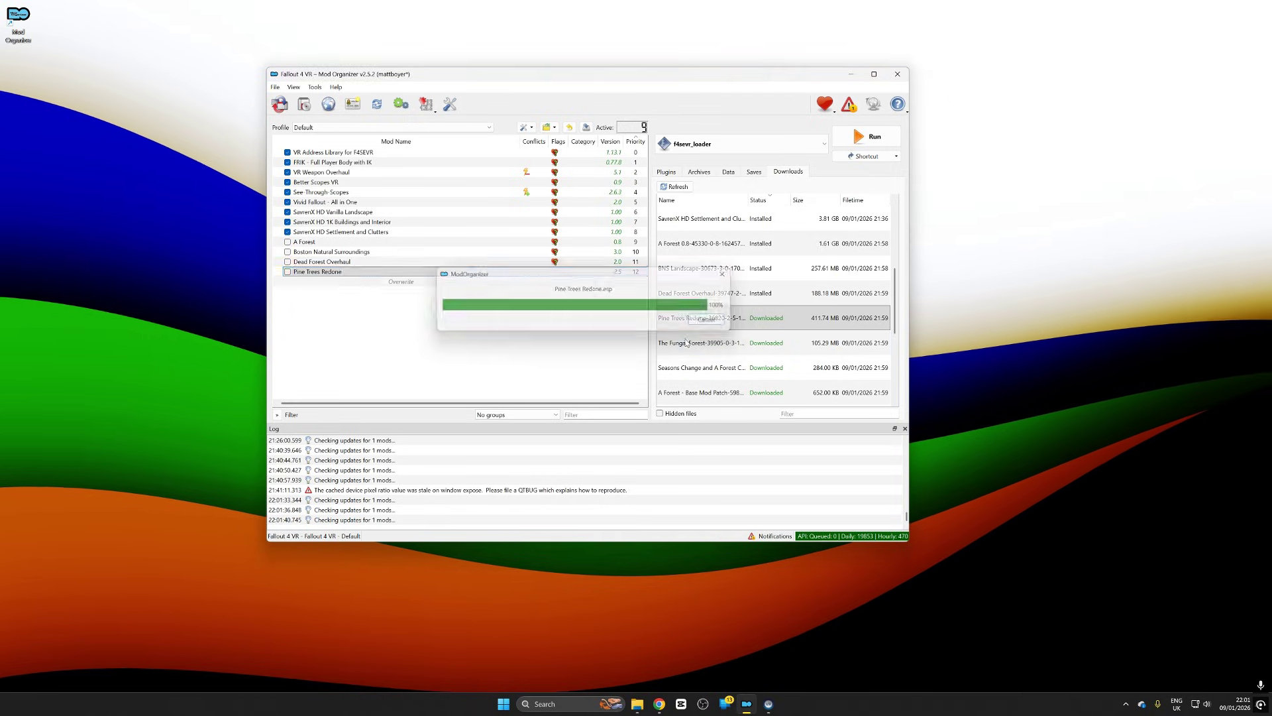
Step: Install The Fungal Forest and the Seasons Change and A Forest compatibility patch, proceeding without a category and keeping the suggested names
right_click(689, 340)
left_click(697, 344)
left_click(623, 360)
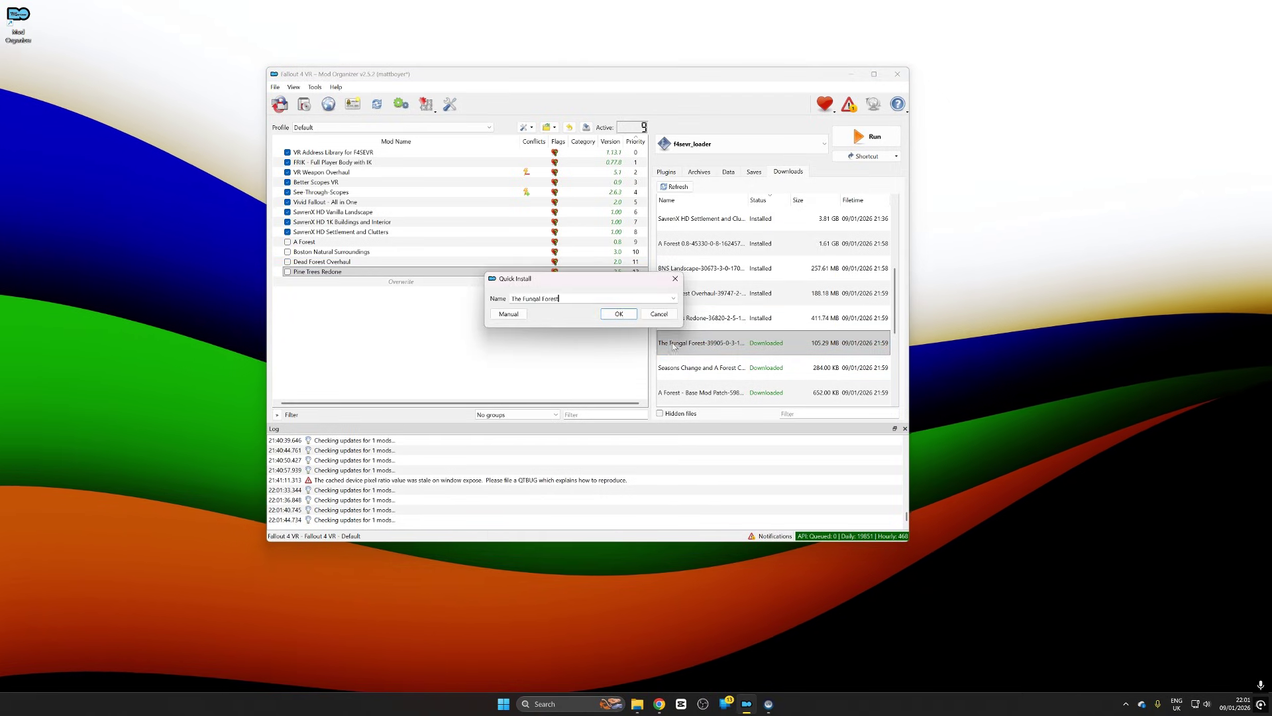
left_click(616, 316)
right_click(682, 367)
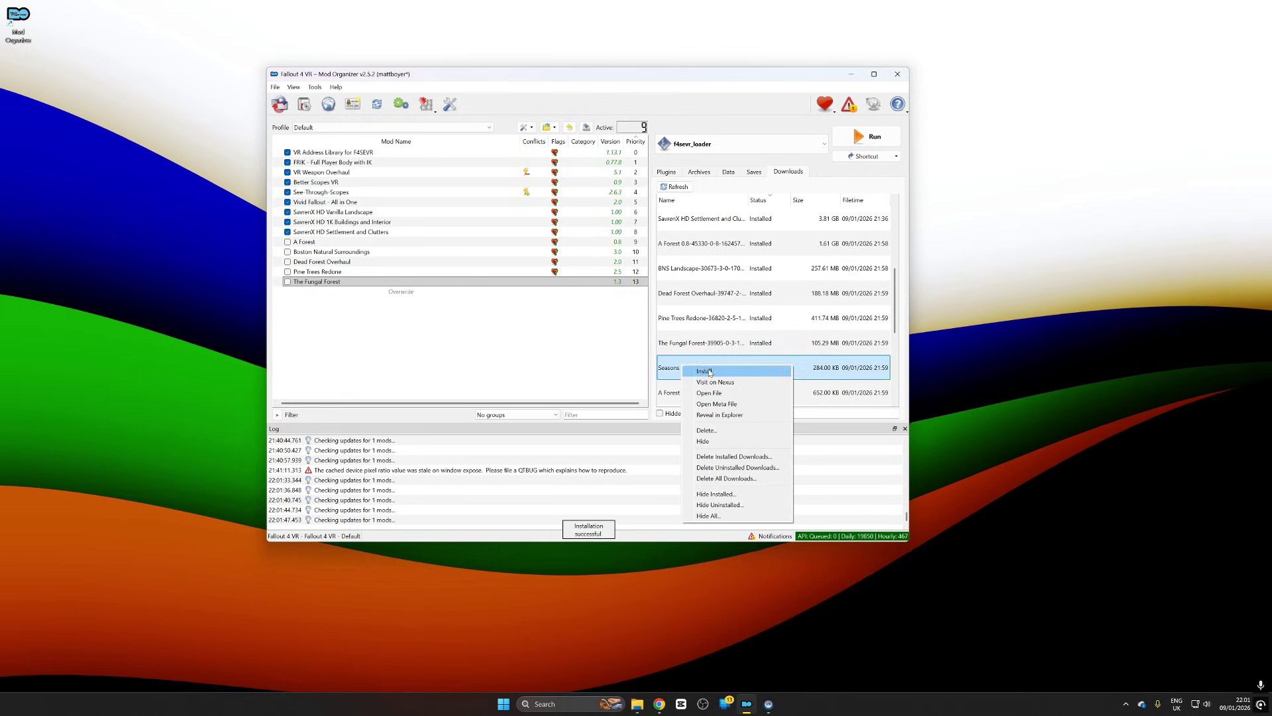
left_click(691, 372)
left_click(624, 360)
left_click(635, 315)
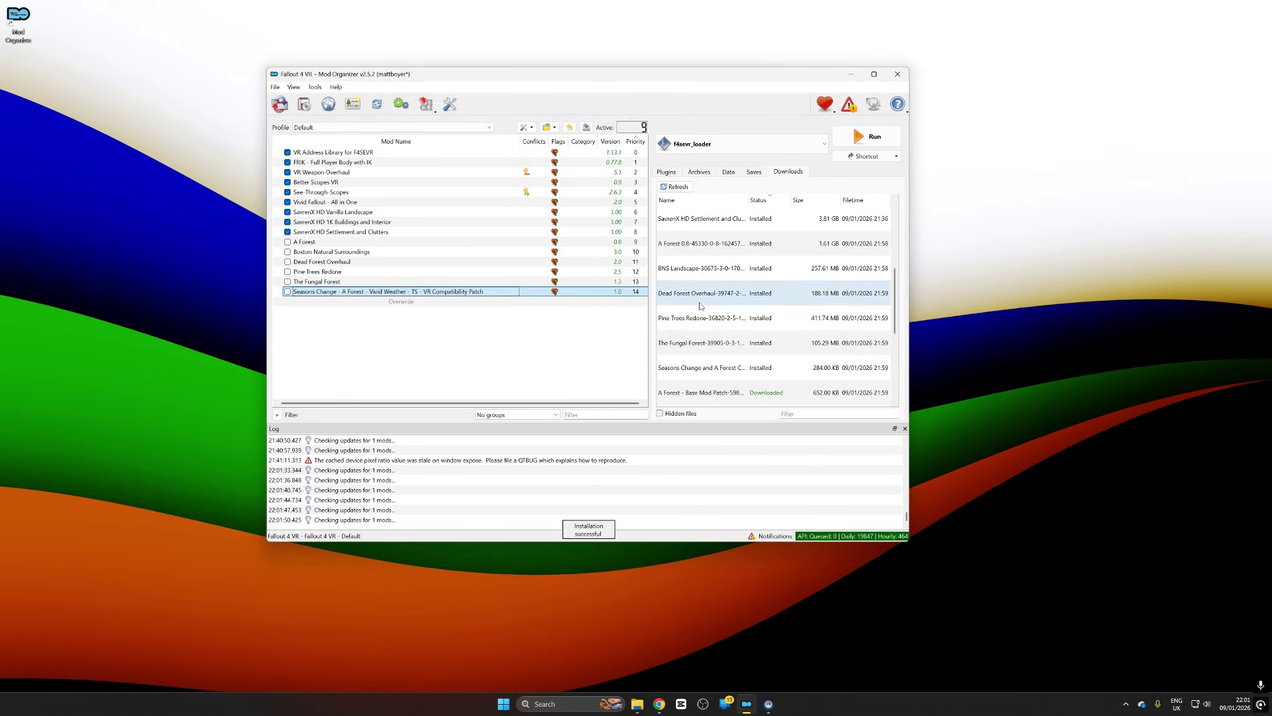
Step: Install the A Forest - Base Mod Patch download as A Forest Tree Trim, proceeding without a category
scroll(703, 298, "down", 2)
right_click(658, 261)
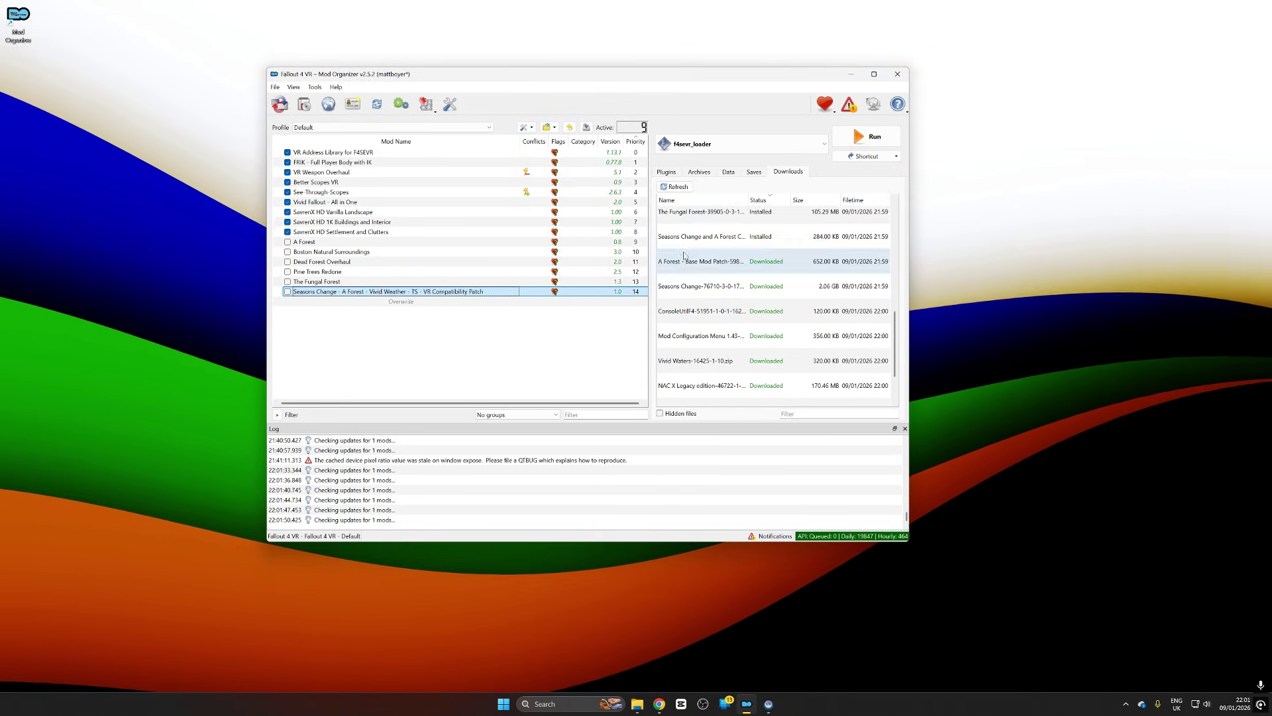
left_click(669, 266)
left_click(637, 359)
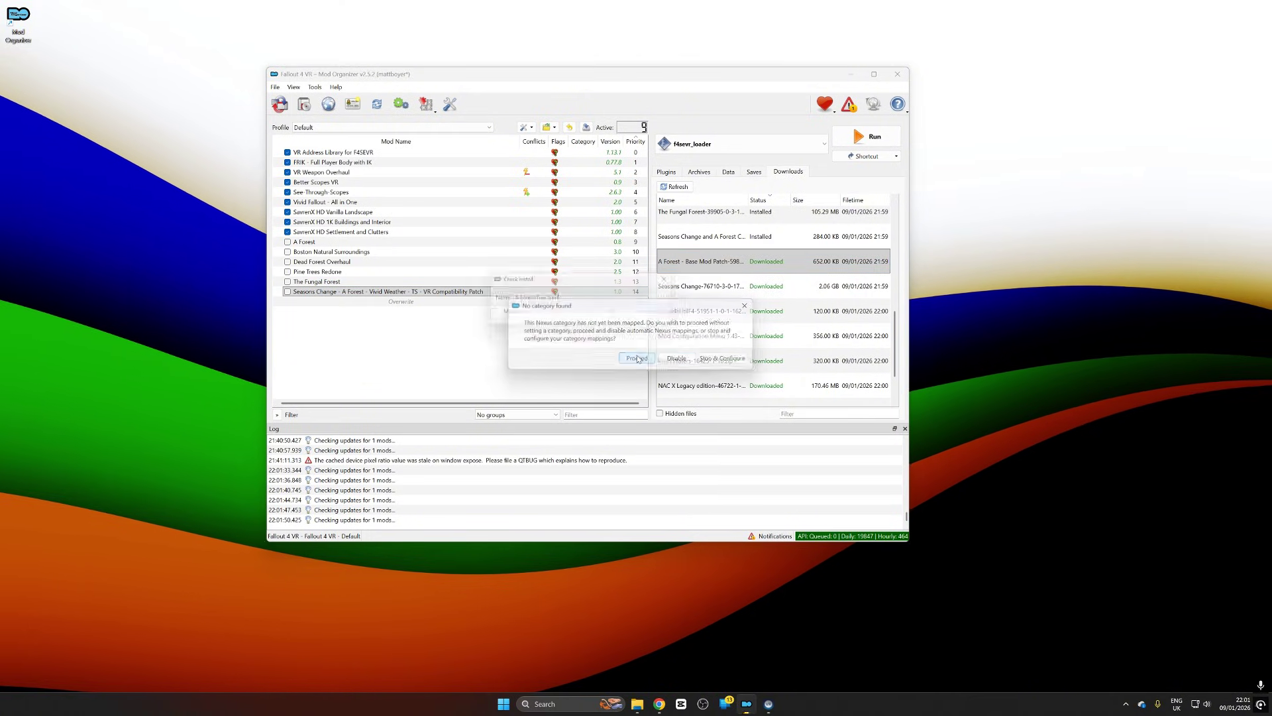
left_click(617, 326)
Step: Install Seasons Change without a category, choosing 4k textures and leaving out the snow plugin and xEdit script version
right_click(684, 292)
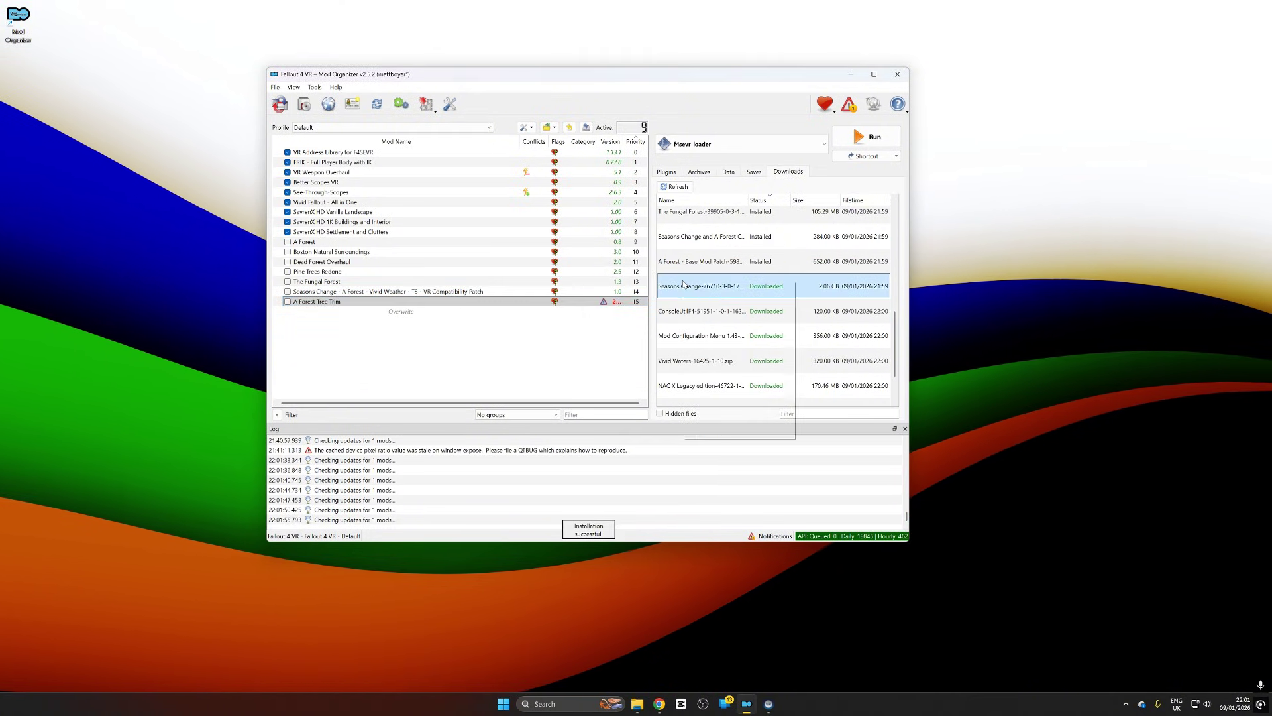
left_click(697, 298)
left_click(637, 358)
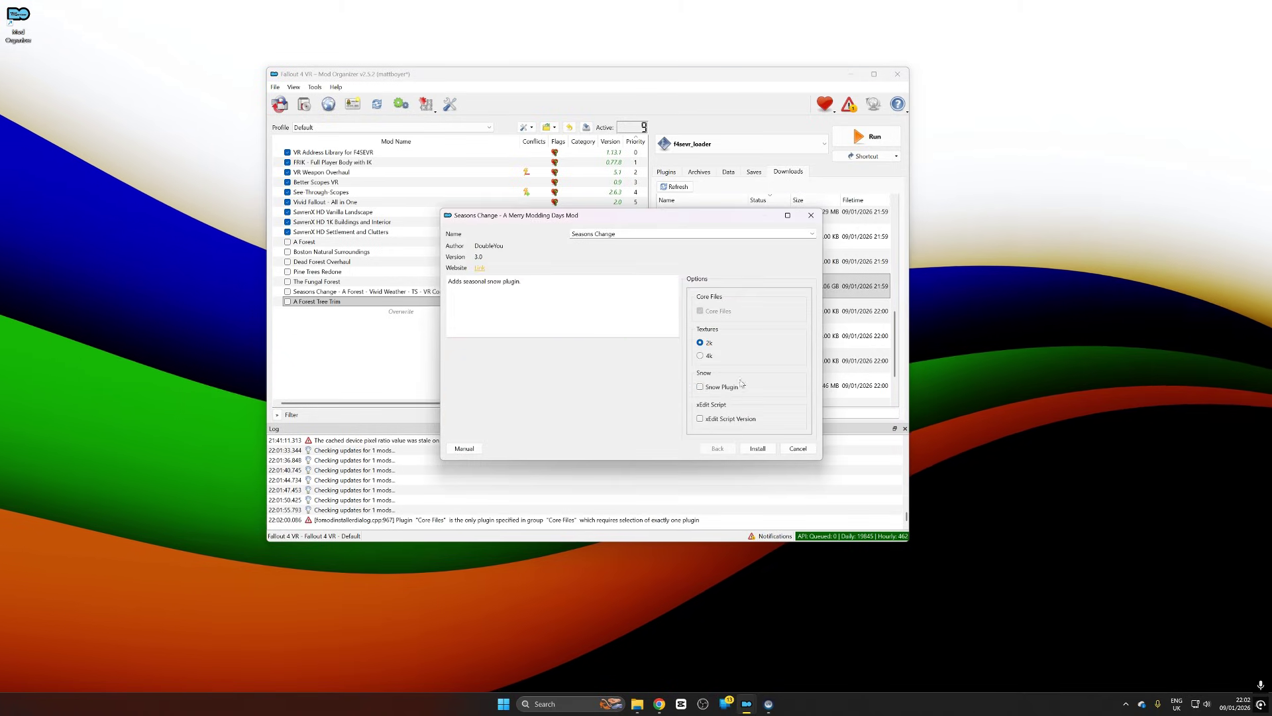
left_click(701, 357)
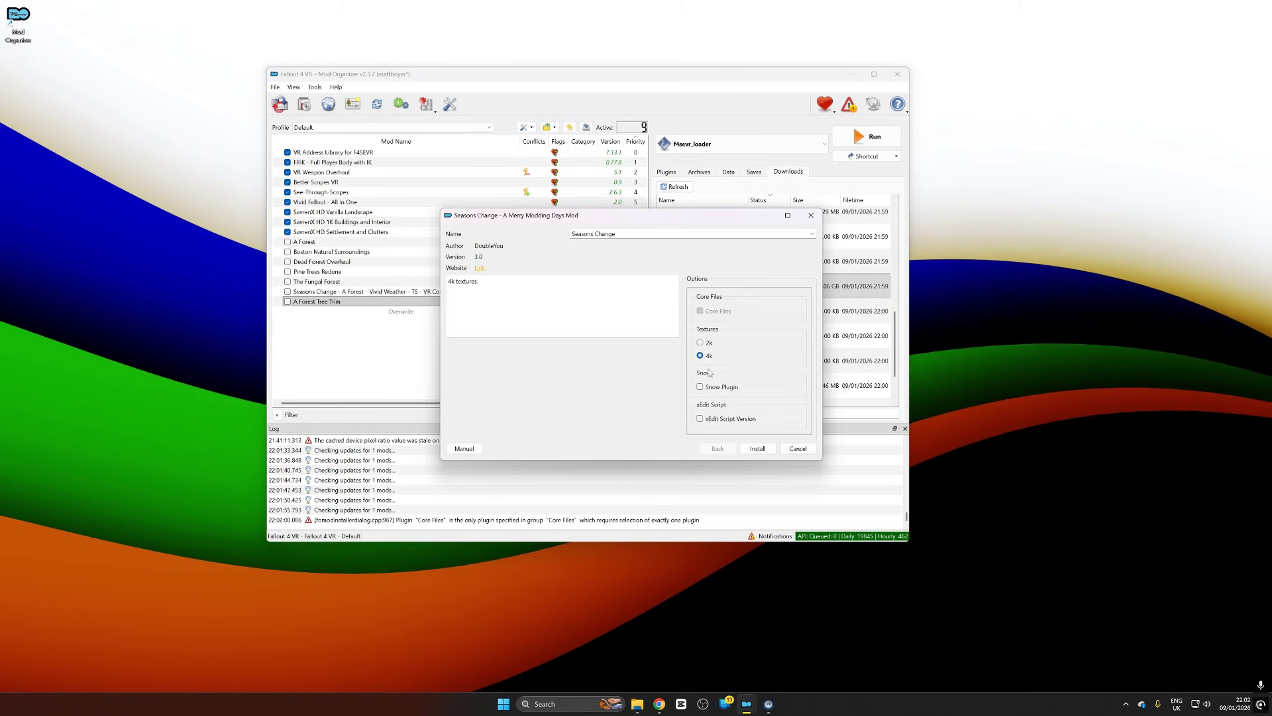
left_click(758, 448)
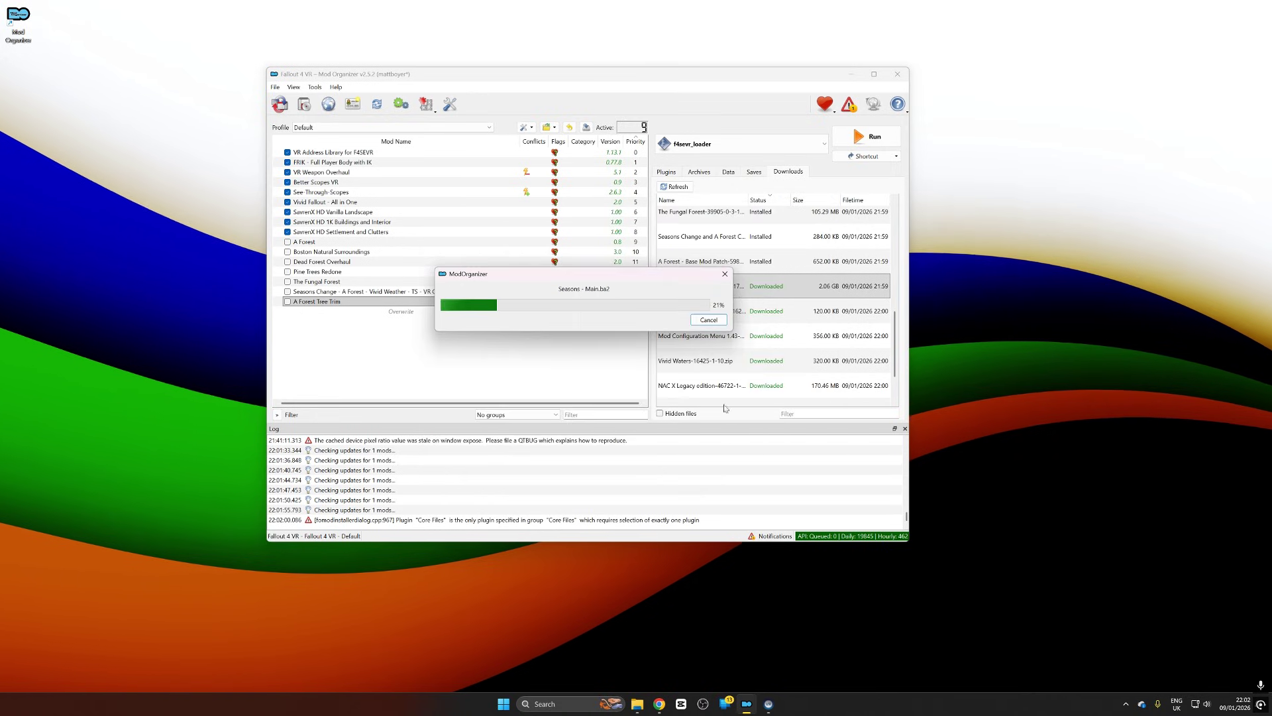
Step: Start installing the ConsoleUtilF4 download, proceeding without a category
right_click(701, 312)
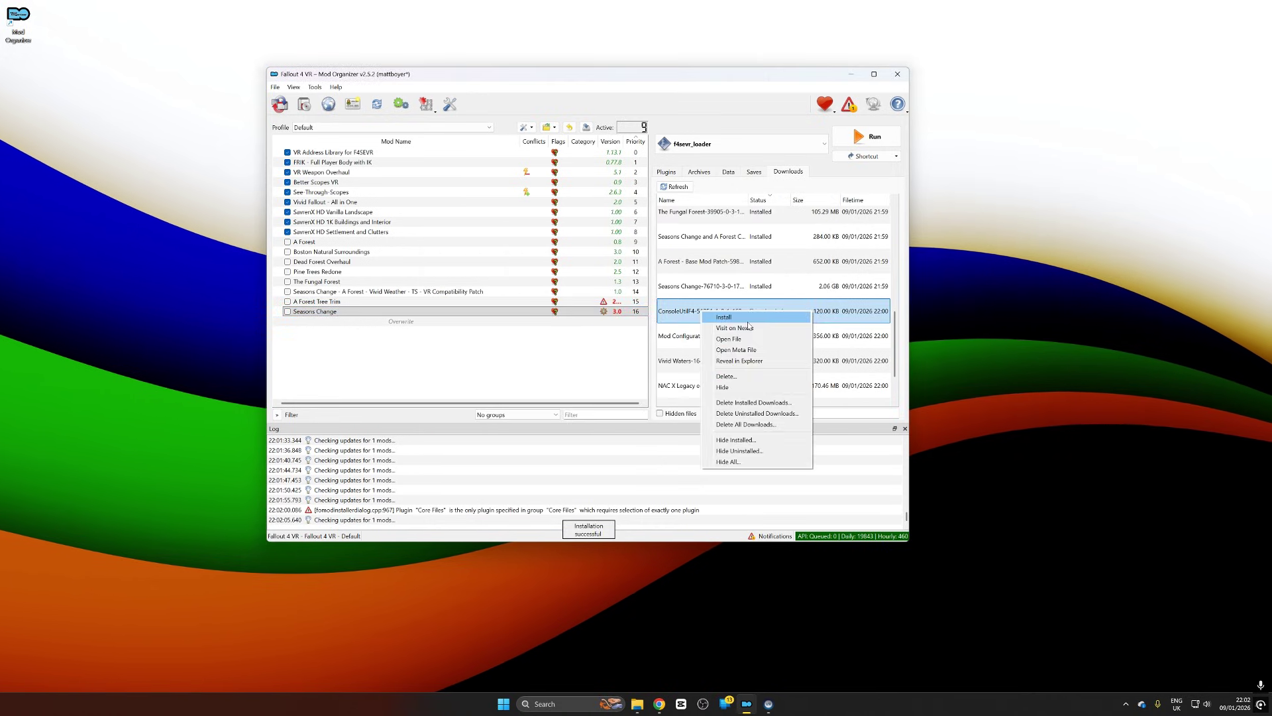
left_click(723, 316)
left_click(641, 361)
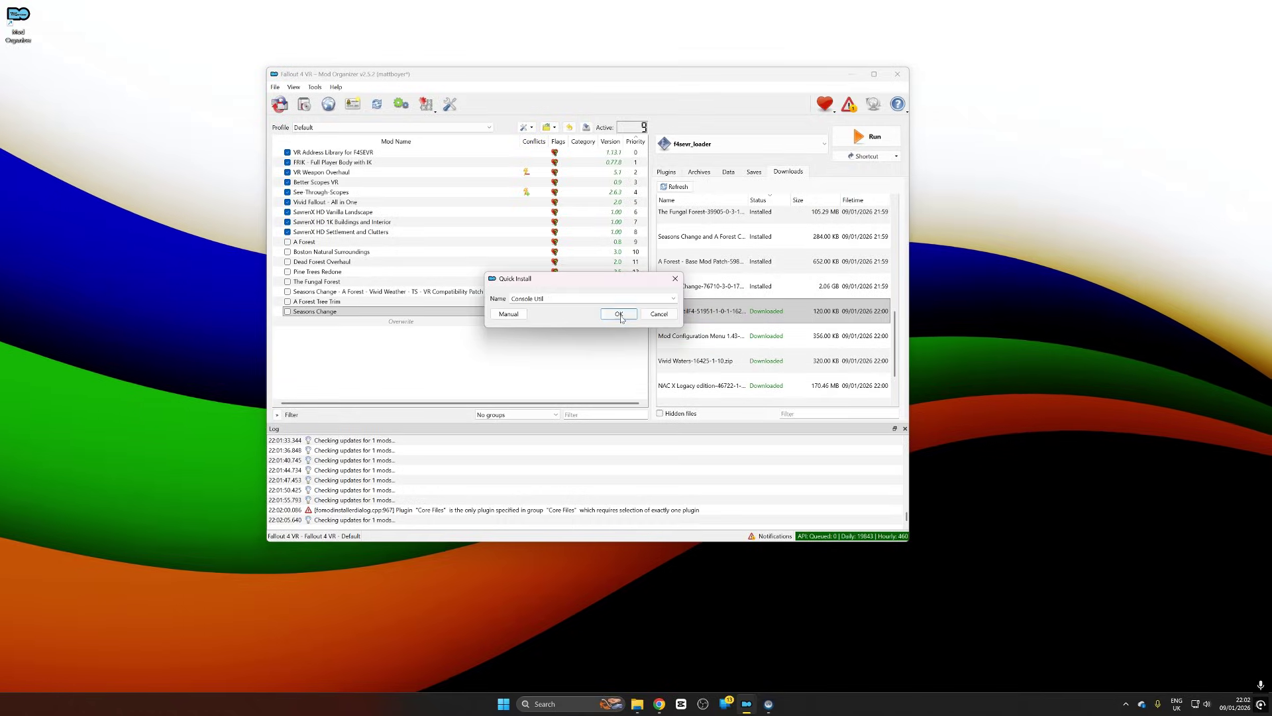